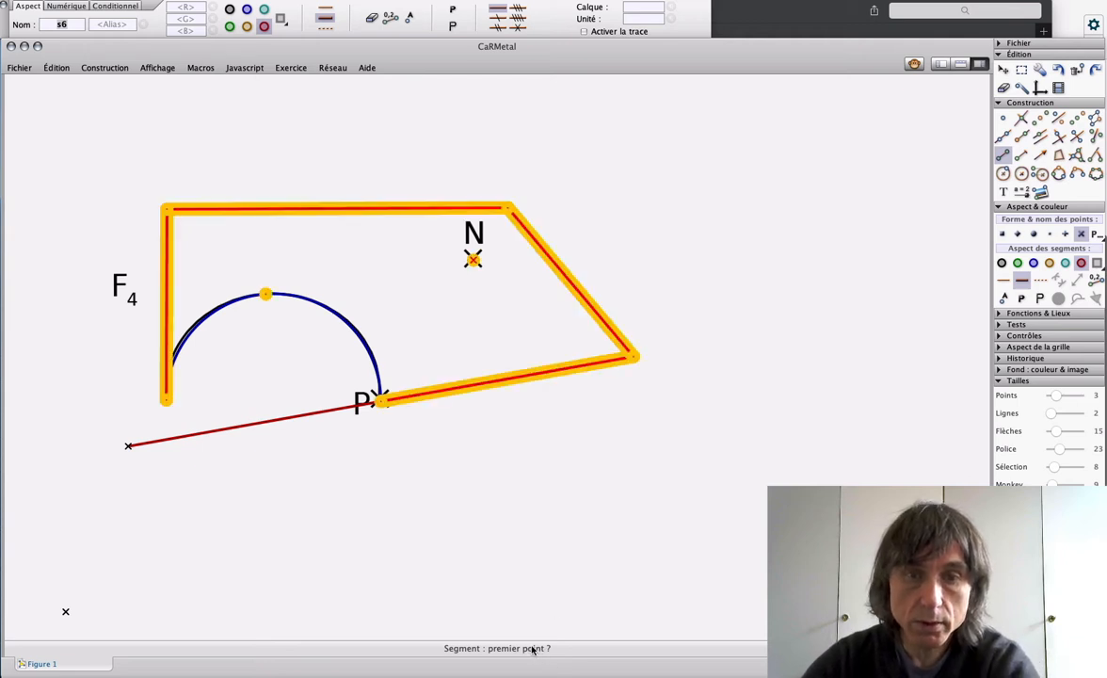
Step: Construct the image of F4's slanted side between the top edge and the lower-right vertex by central symmetry about point P (P4)
{"action": "key", "text": "Escape"}
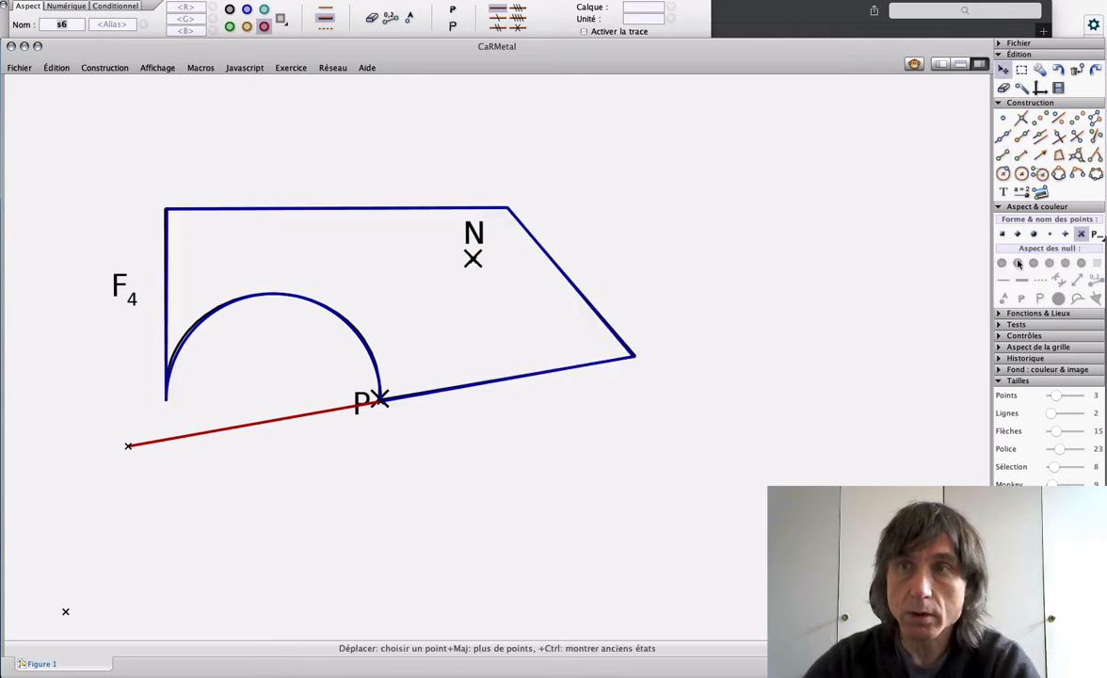
{"action": "left_click", "coordinate": [1076, 118]}
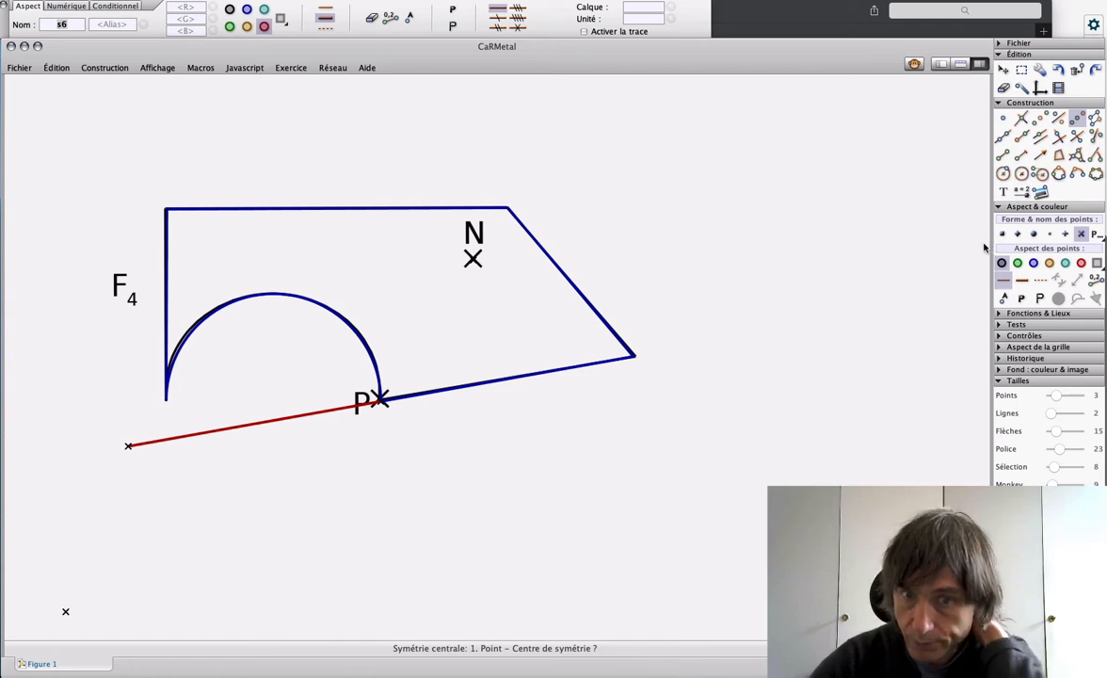
{"action": "left_click", "coordinate": [383, 402]}
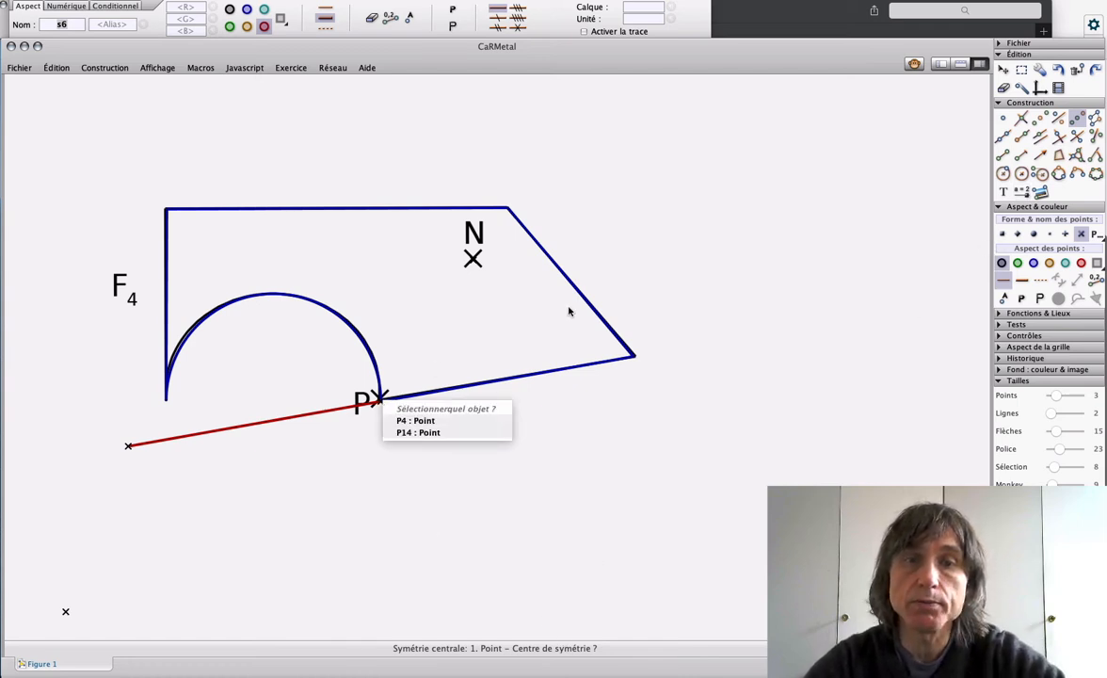
{"action": "left_click", "coordinate": [414, 420]}
{"action": "left_click", "coordinate": [520, 251]}
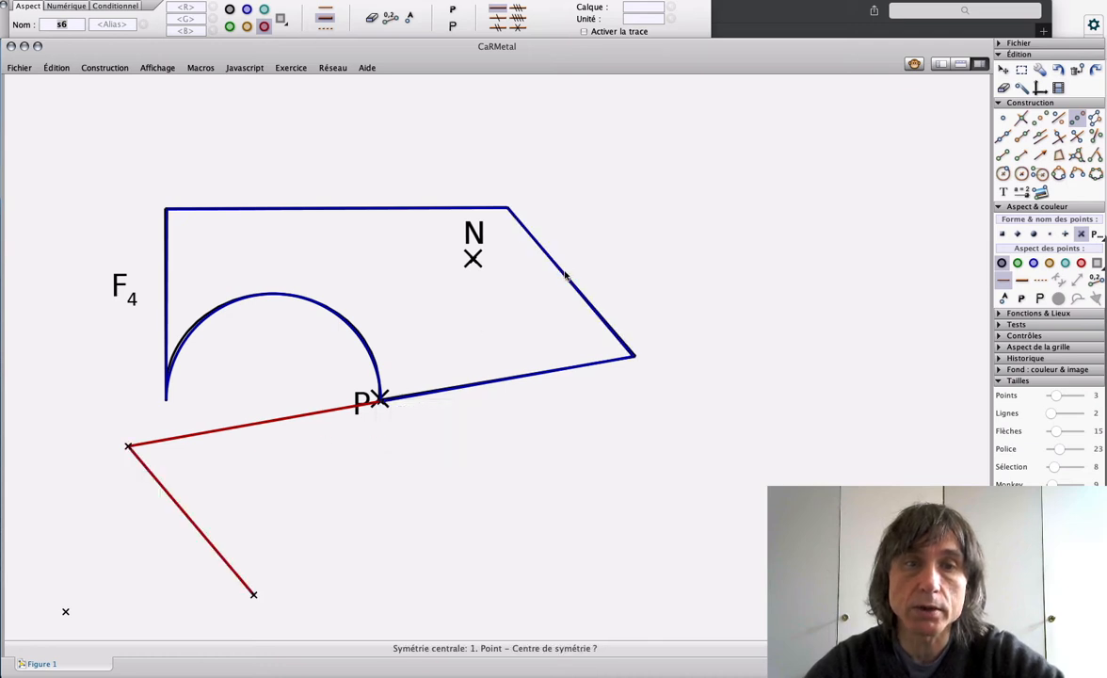
Step: Construct the images of F4's top side and left vertical side by central symmetry about point P (P4)
{"action": "left_click", "coordinate": [385, 403]}
{"action": "left_click", "coordinate": [426, 421]}
{"action": "left_click", "coordinate": [396, 209]}
{"action": "left_click", "coordinate": [383, 404]}
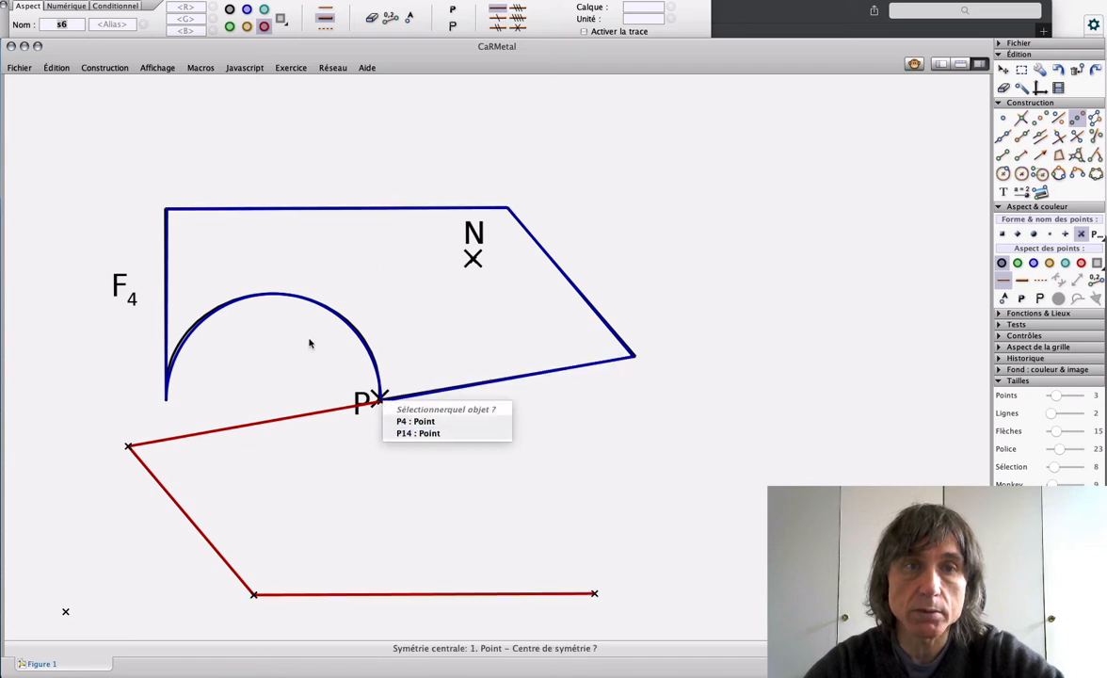
{"action": "left_click", "coordinate": [415, 421]}
{"action": "left_click", "coordinate": [167, 277]}
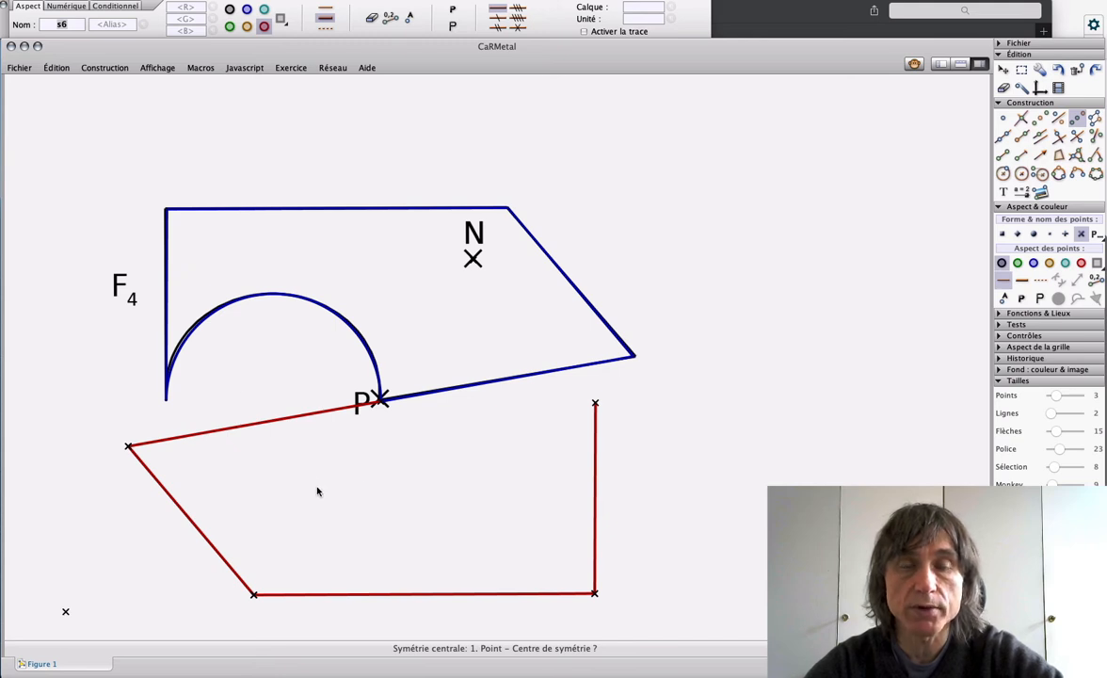
Step: Reflect F4's semicircular arc through point P (P4) and format the image arc as a thick red line
{"action": "left_click", "coordinate": [379, 400]}
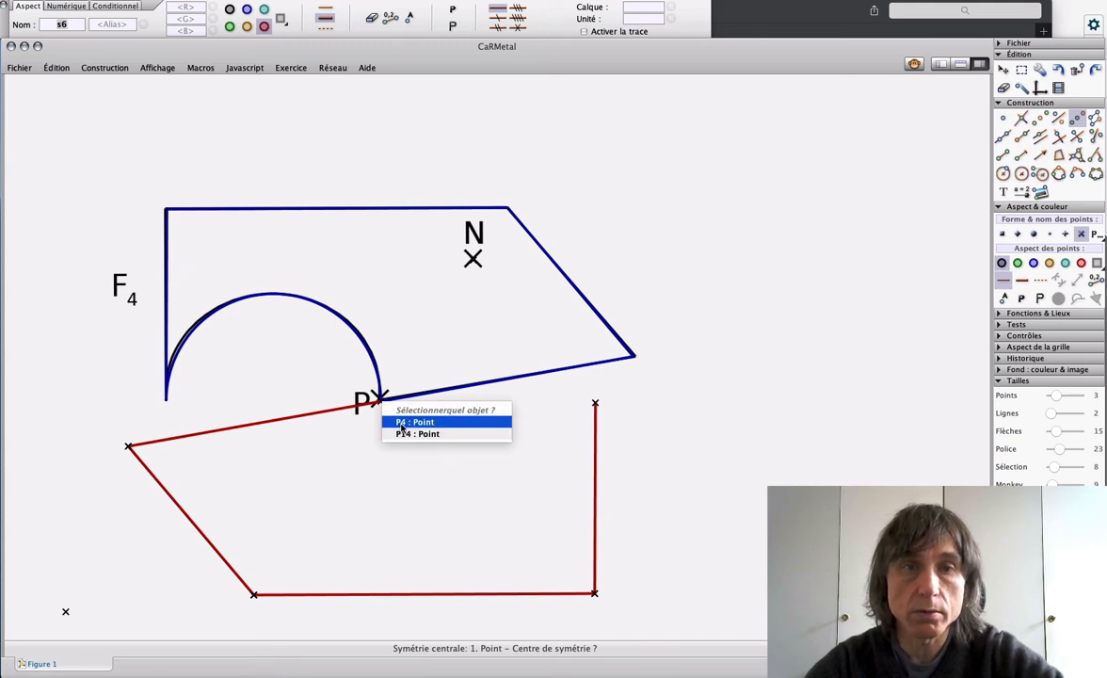
{"action": "left_click", "coordinate": [402, 428]}
{"action": "left_click", "coordinate": [320, 310]}
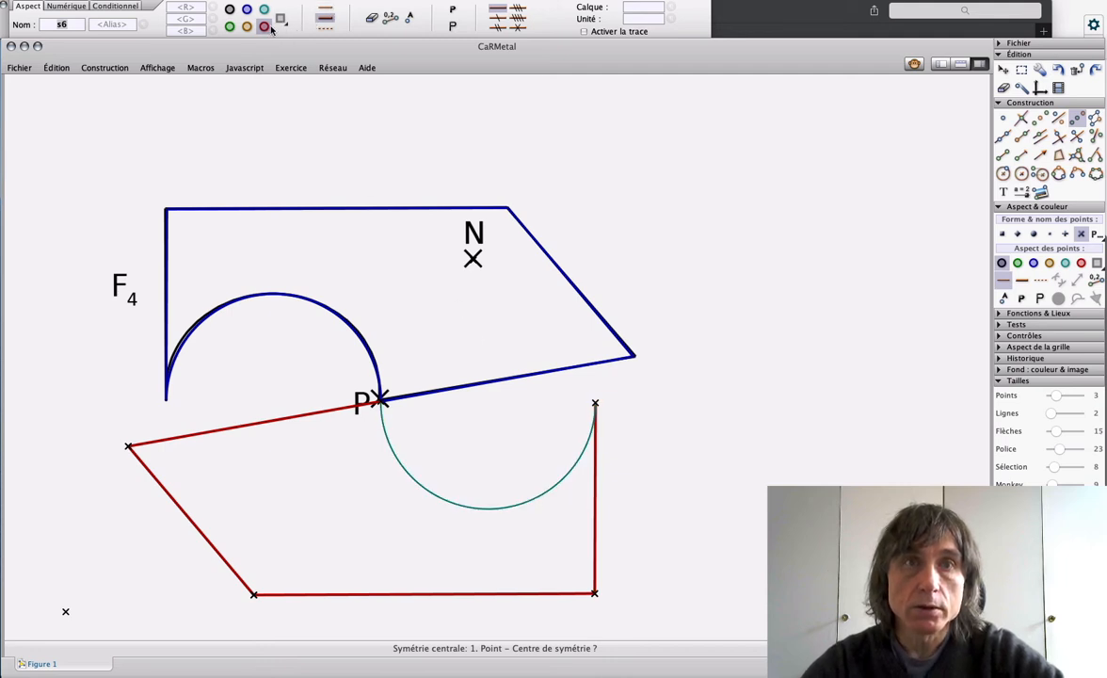
{"action": "left_click", "coordinate": [491, 510]}
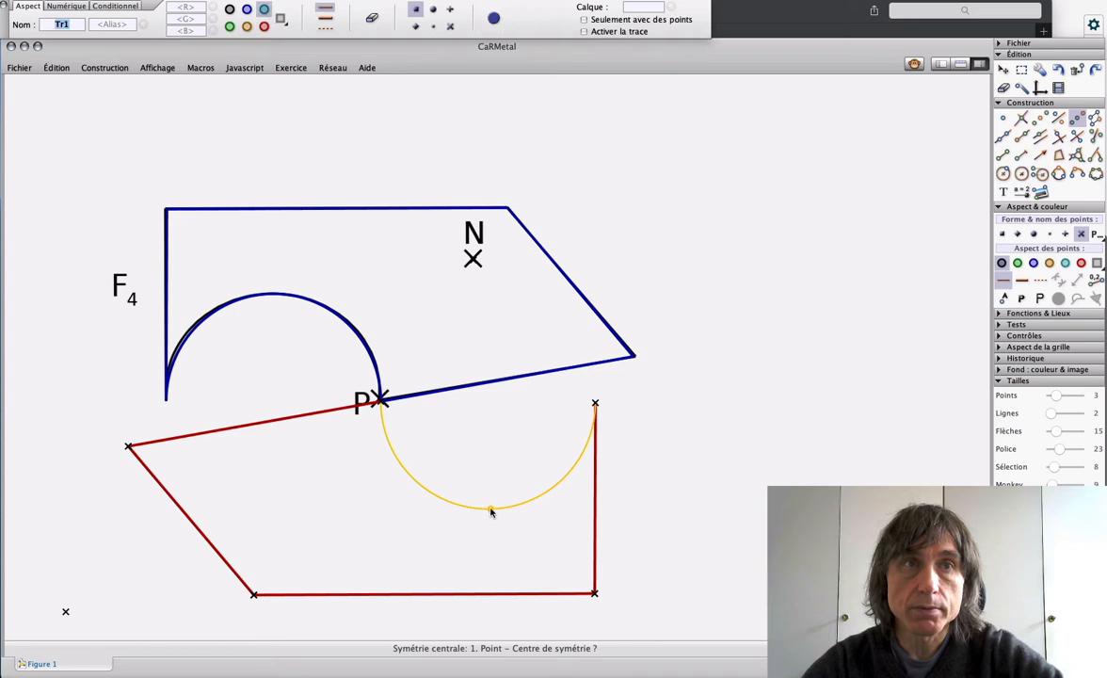
{"action": "left_click", "coordinate": [325, 19]}
{"action": "left_click", "coordinate": [264, 27]}
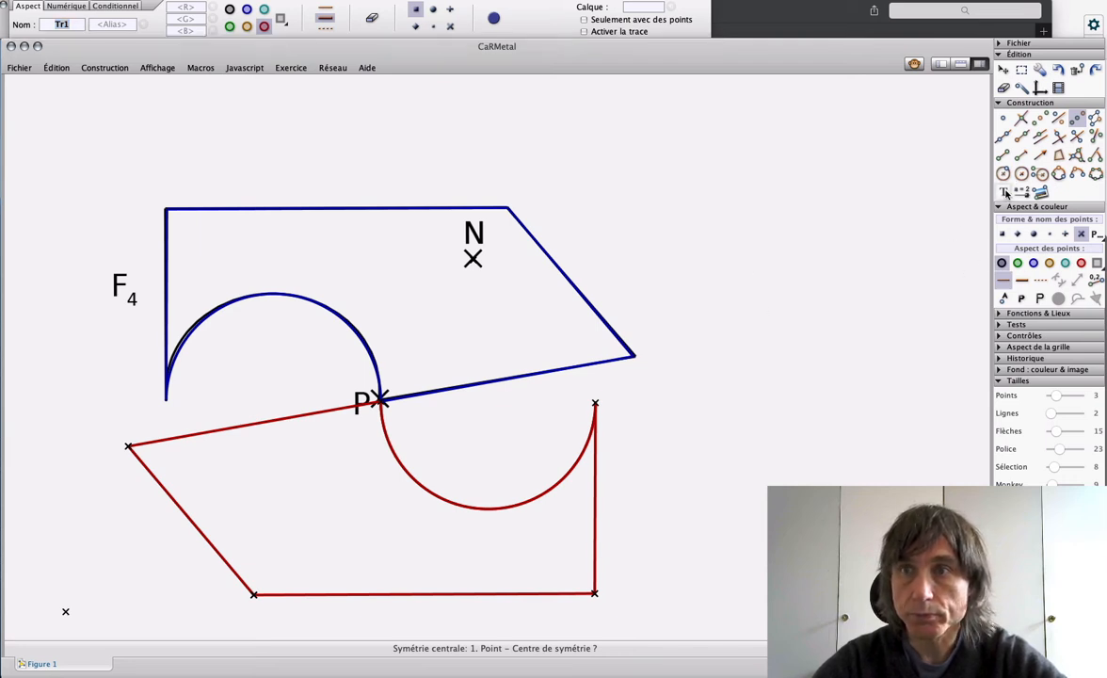
Step: Add the text label $F_5$ inside the red figure and colour it red
{"action": "left_click", "coordinate": [1002, 191]}
{"action": "left_click", "coordinate": [421, 542]}
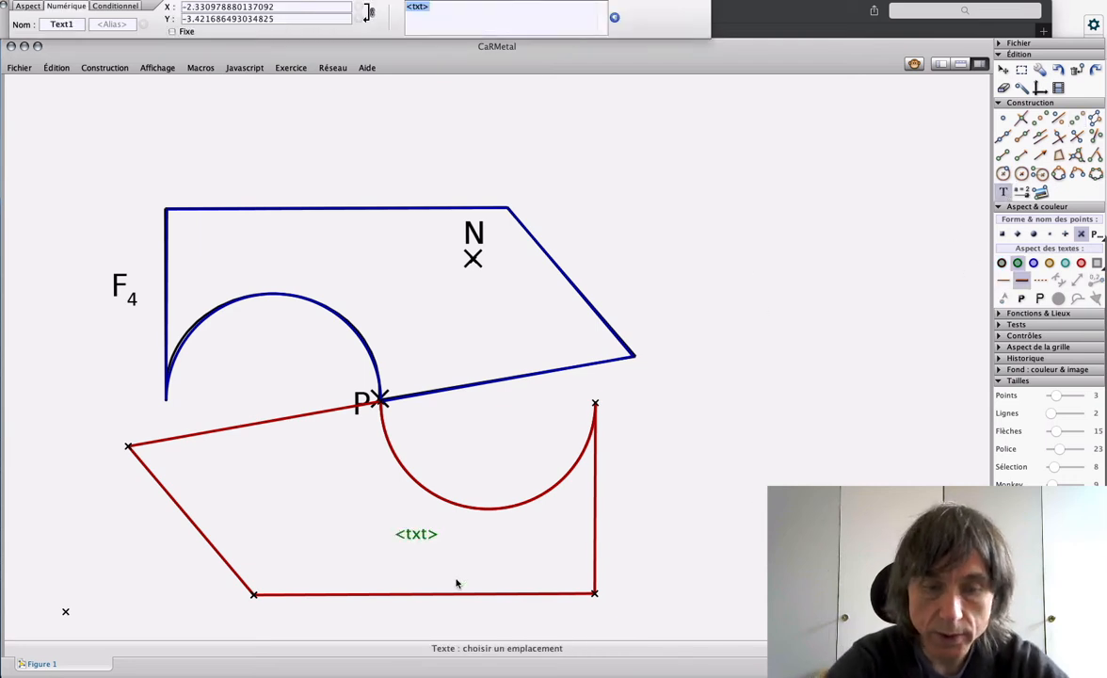
{"action": "type", "text": "F_"}
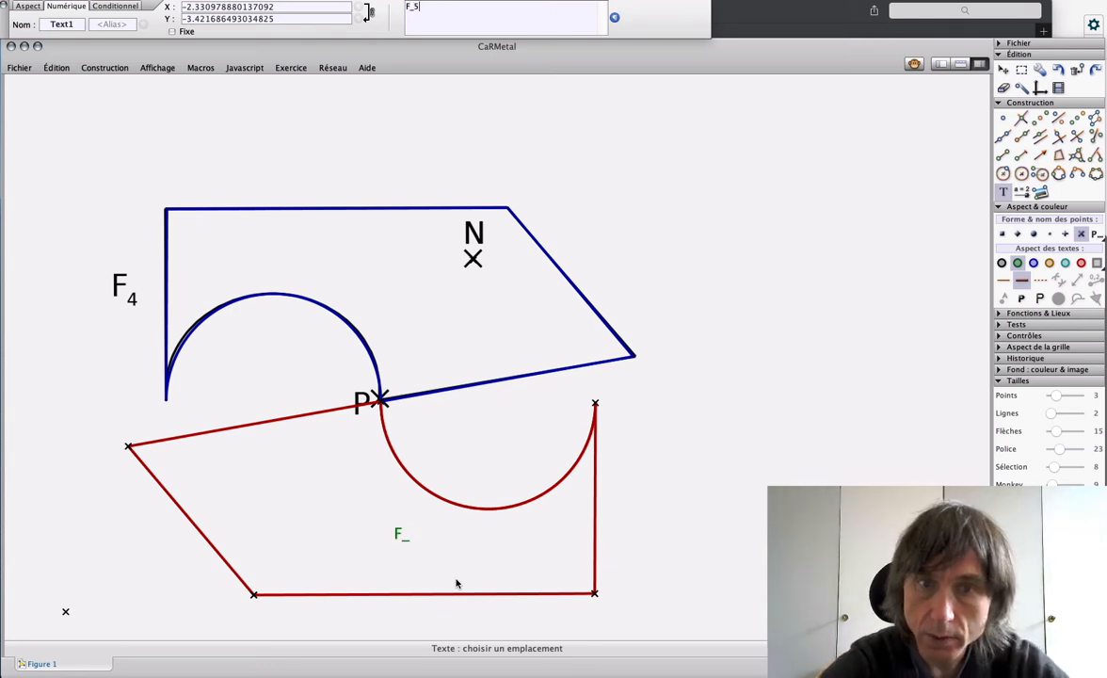
{"action": "type", "text": "5"}
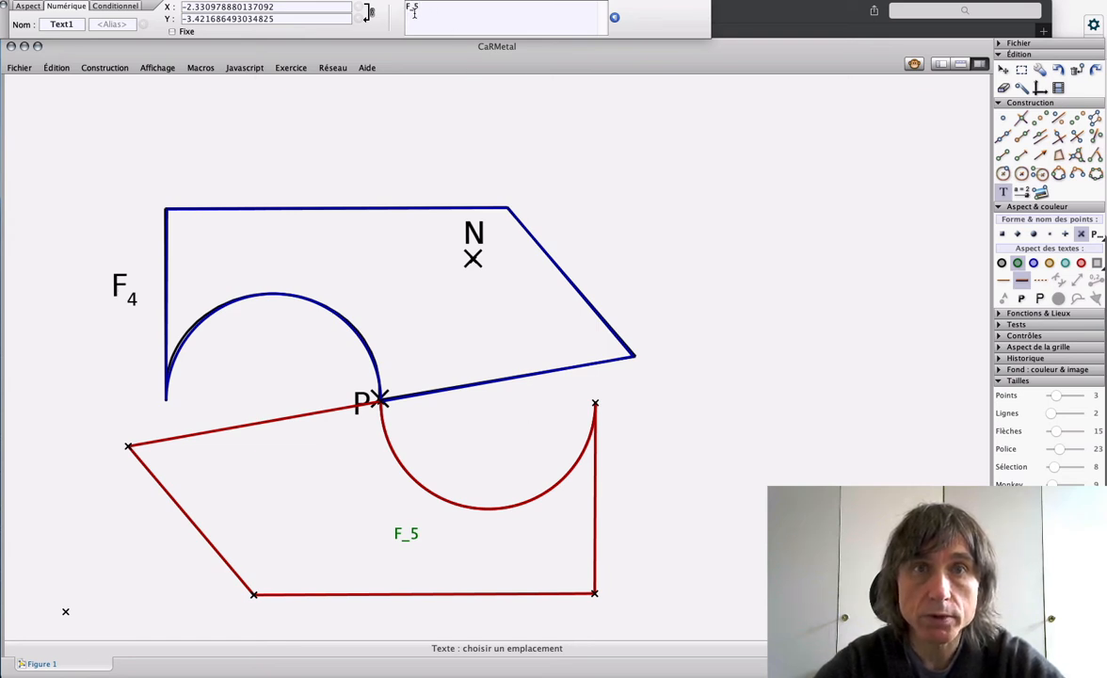
{"action": "type", "text": "$"}
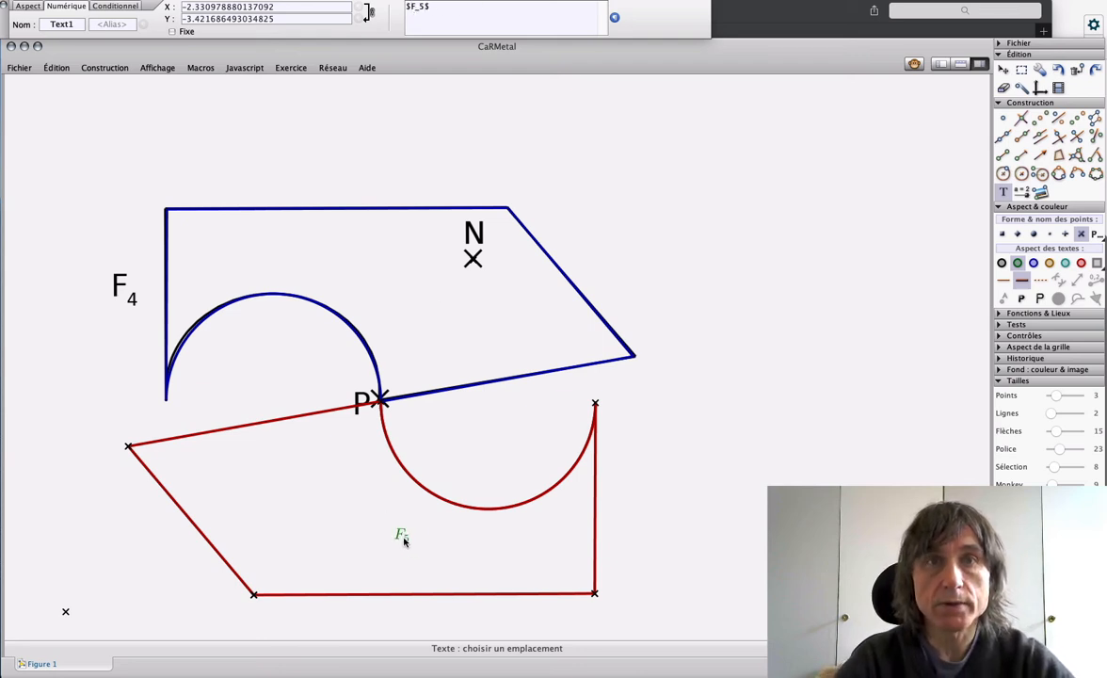
{"action": "left_click", "coordinate": [26, 7]}
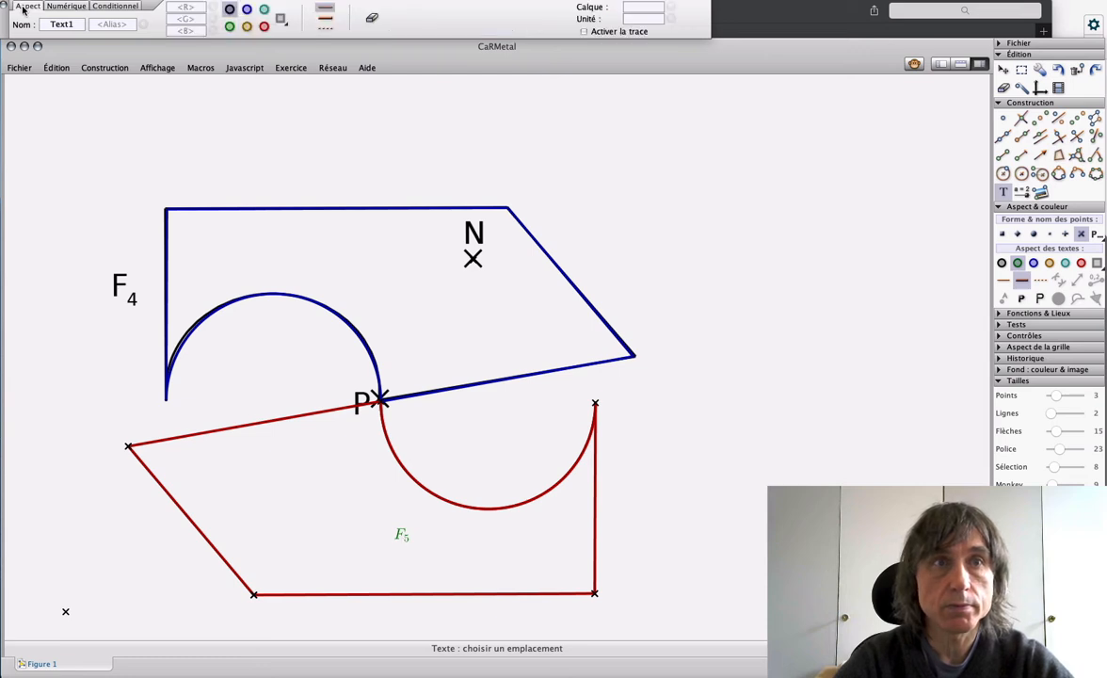
{"action": "left_click", "coordinate": [265, 27]}
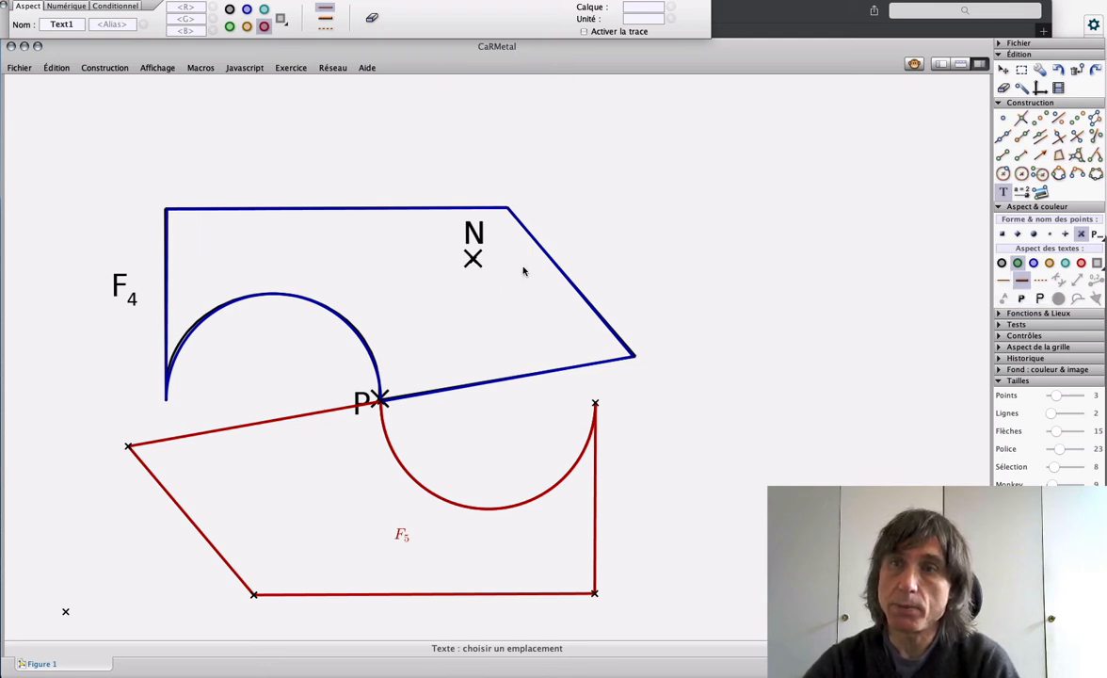
Step: Set the segment colour to green and reflect the four straight sides of F4 by central symmetry about point N
{"action": "left_click", "coordinate": [1003, 155]}
{"action": "left_click", "coordinate": [1018, 263]}
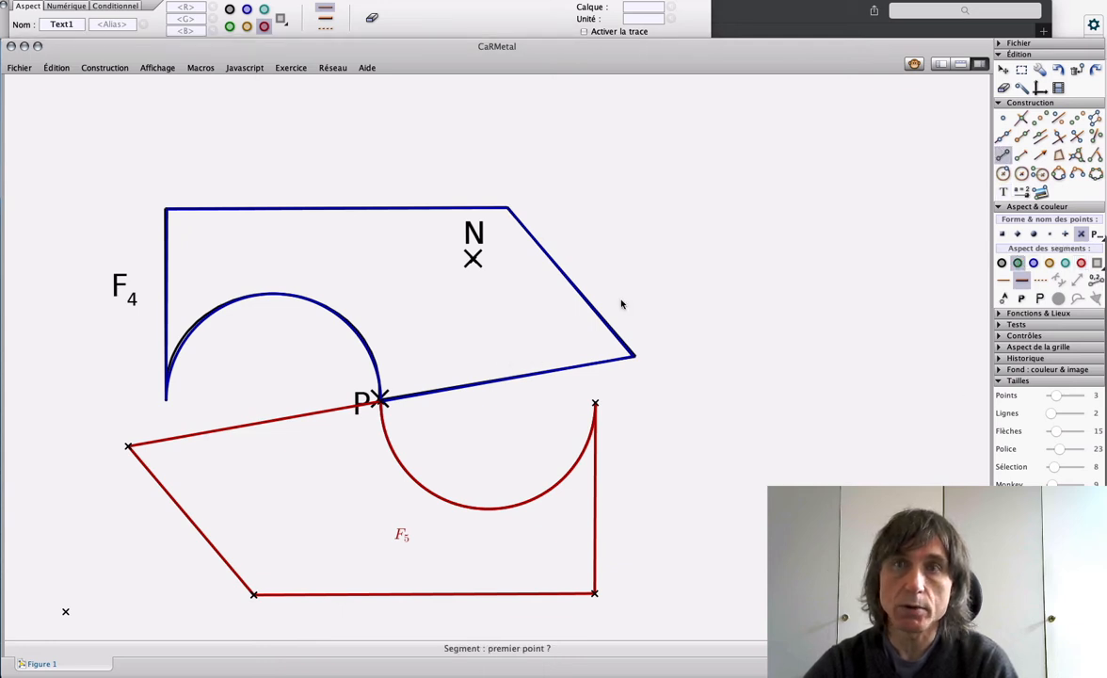
{"action": "left_click", "coordinate": [1076, 118]}
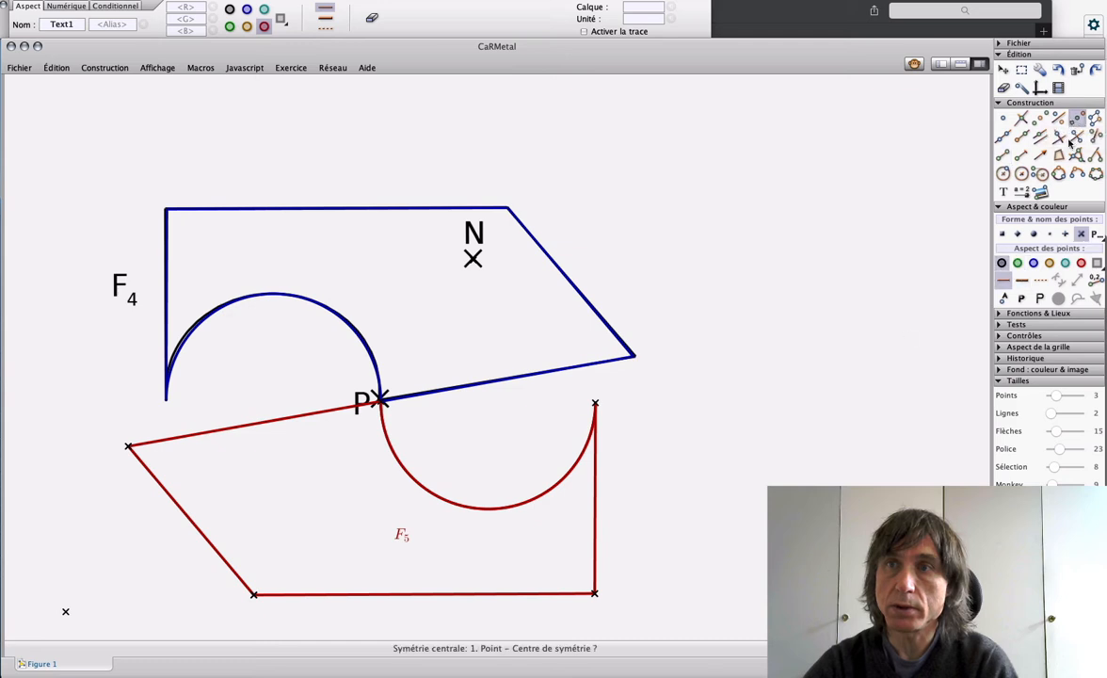
{"action": "left_click", "coordinate": [473, 260]}
{"action": "left_click", "coordinate": [519, 376]}
{"action": "left_click", "coordinate": [474, 261]}
{"action": "left_click", "coordinate": [532, 235]}
{"action": "left_click", "coordinate": [473, 260]}
{"action": "left_click", "coordinate": [447, 209]}
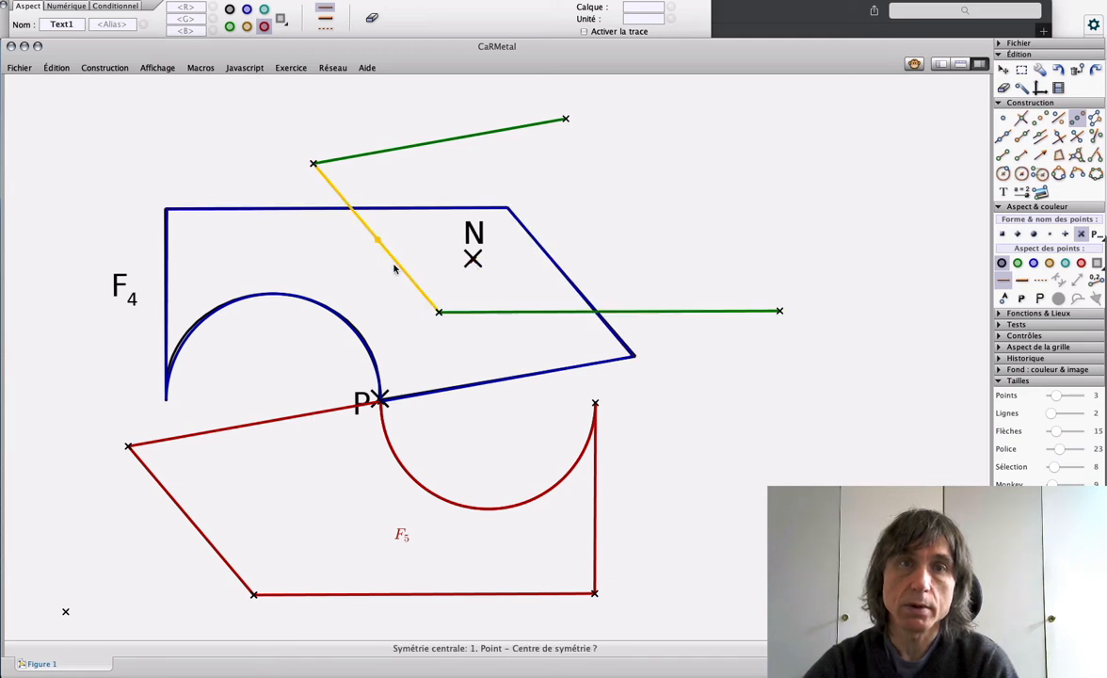
{"action": "left_click", "coordinate": [474, 261]}
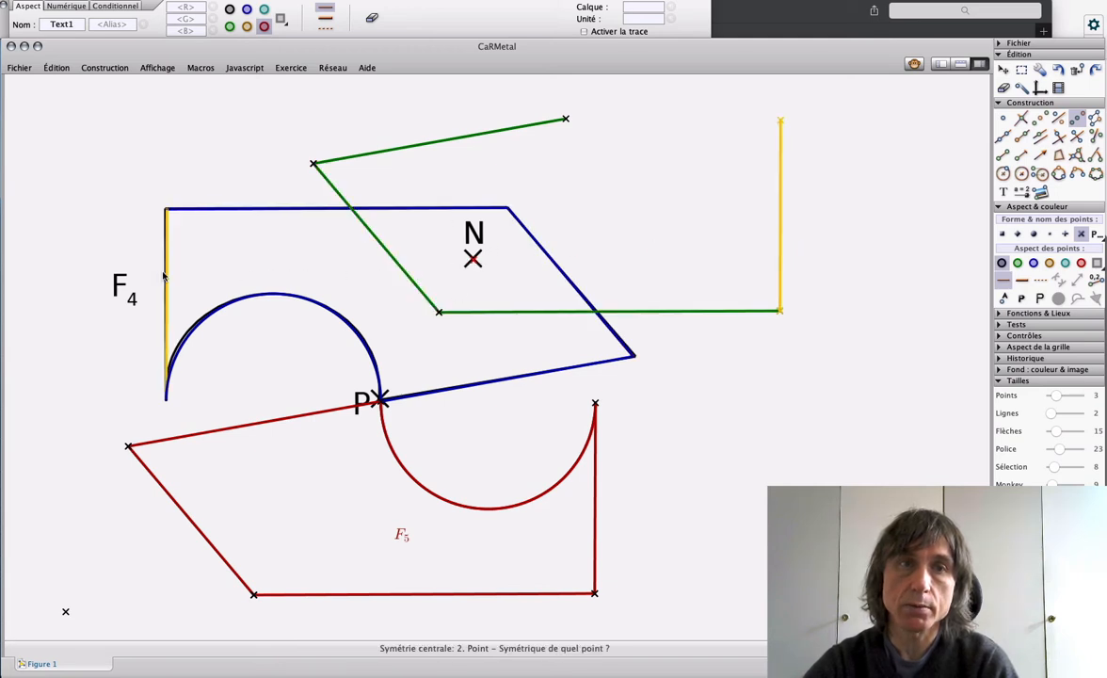
{"action": "left_click", "coordinate": [166, 277]}
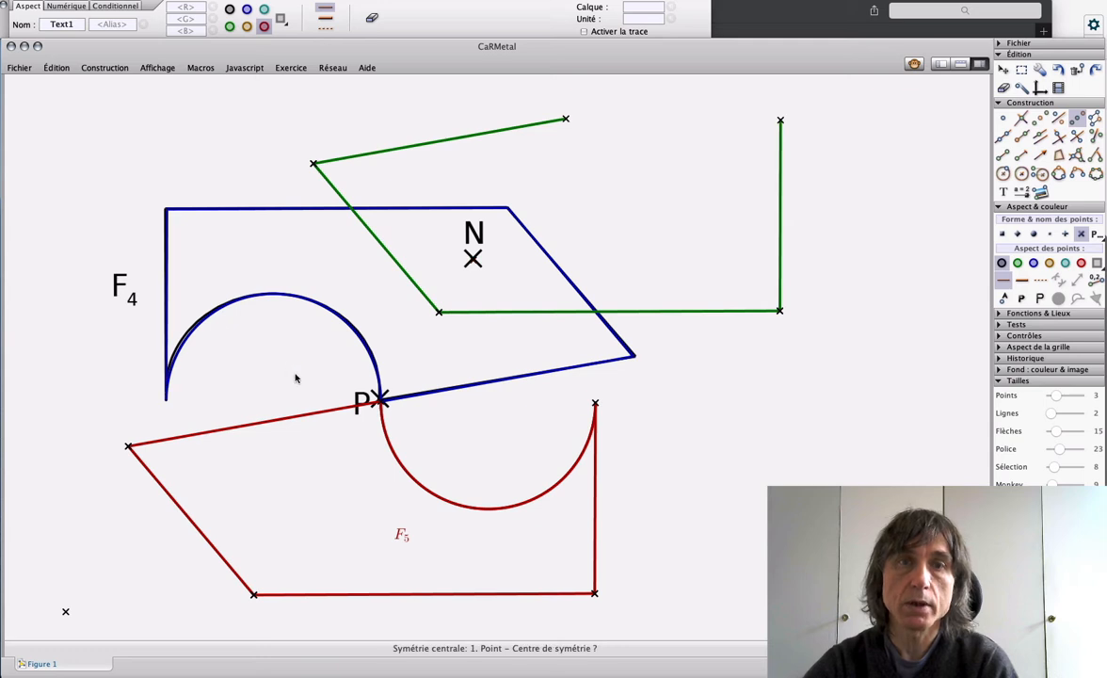
Step: Reflect F4's semicircular arc through point N and format the image arc as a thick green line
{"action": "left_click", "coordinate": [473, 261]}
{"action": "left_click", "coordinate": [320, 306]}
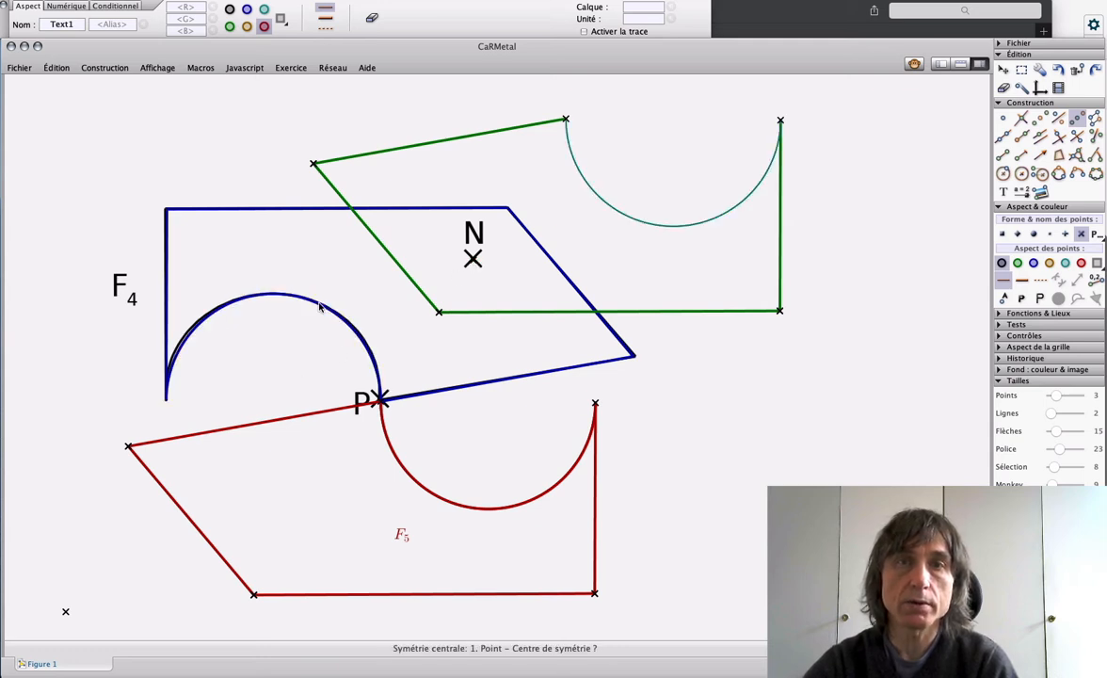
{"action": "left_click", "coordinate": [230, 27]}
{"action": "left_click", "coordinate": [325, 18]}
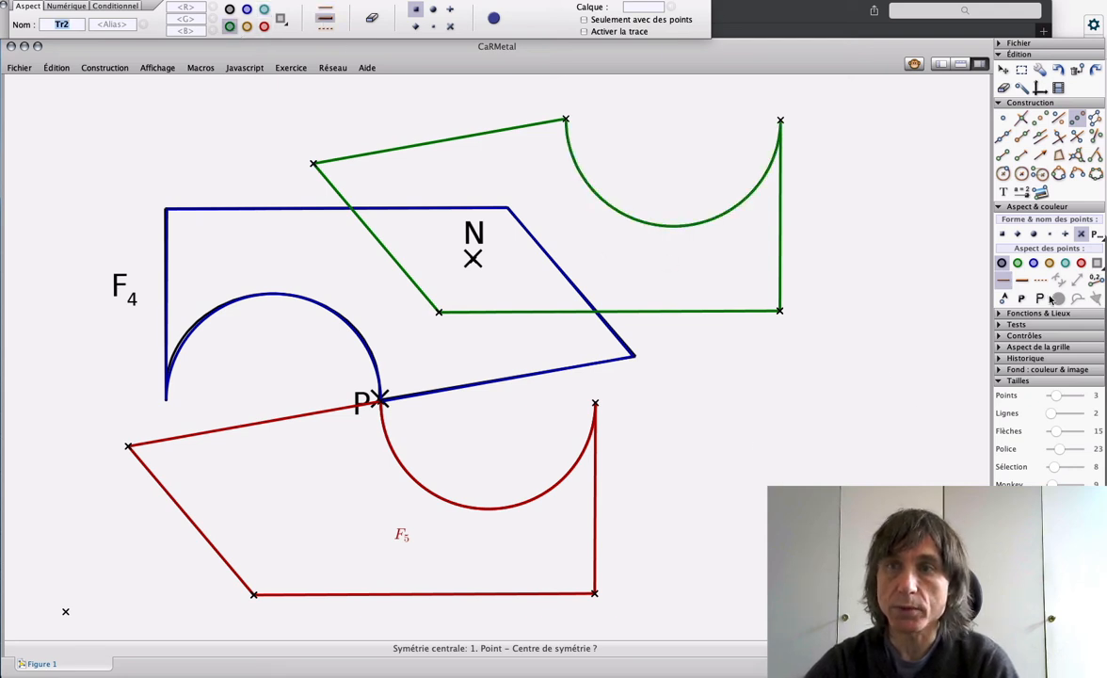
Step: Add the green text label $F_6$ inside the green figure, below its arc
{"action": "left_click", "coordinate": [1021, 191]}
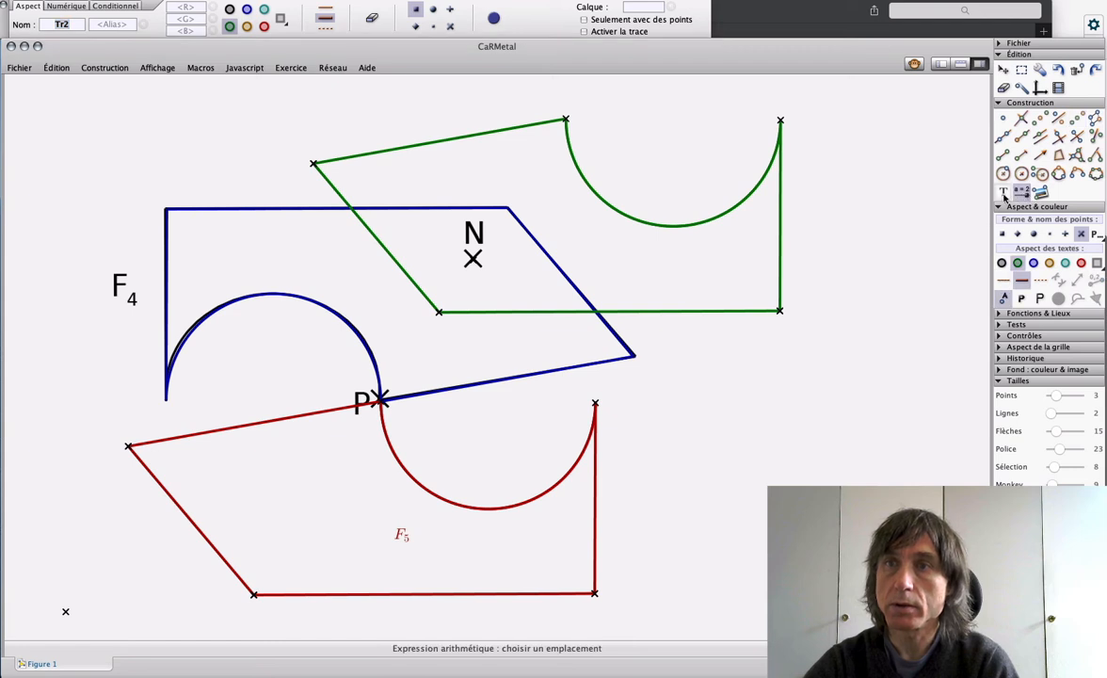
{"action": "left_click", "coordinate": [1004, 192]}
{"action": "left_click", "coordinate": [701, 292]}
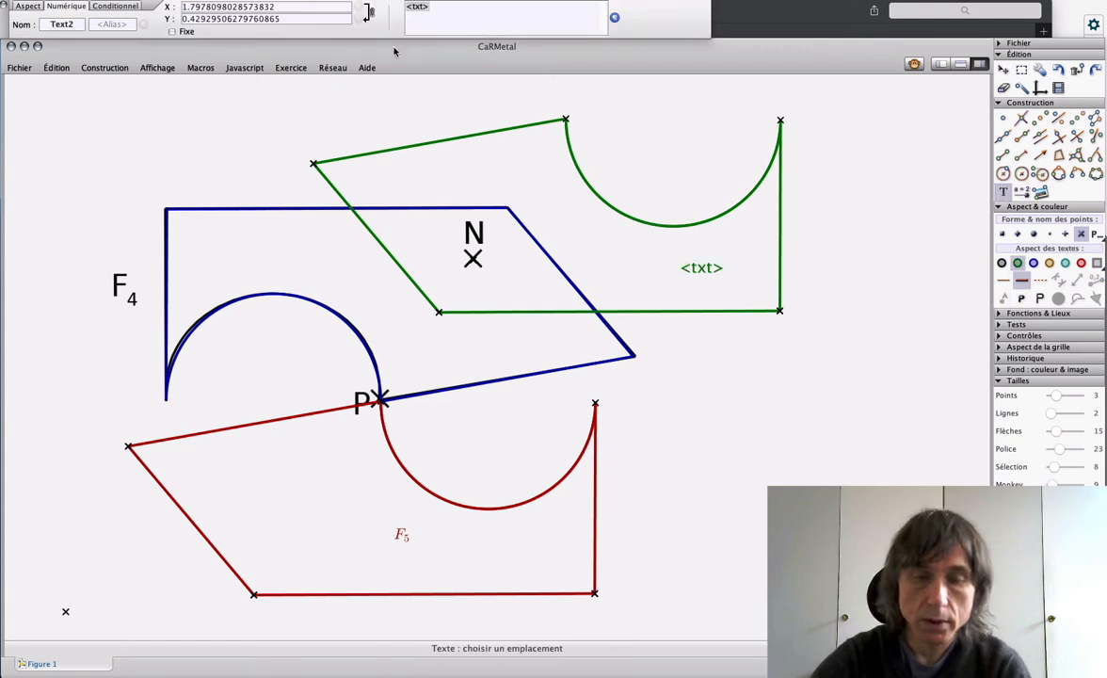
{"action": "type", "text": "$F"}
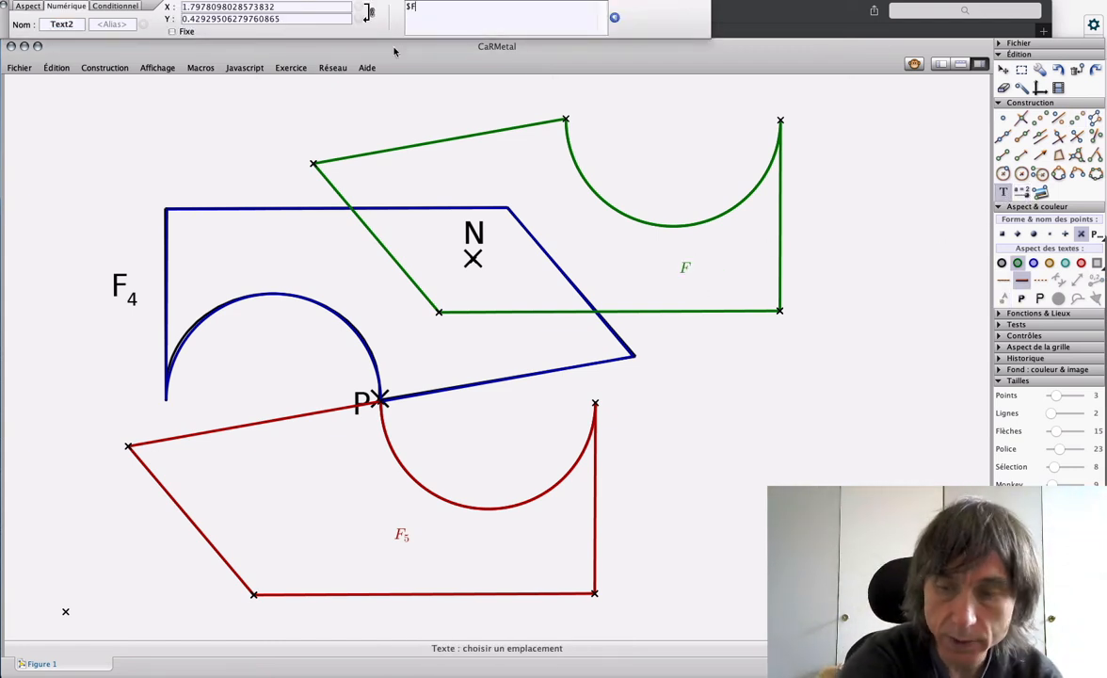
{"action": "type", "text": "_6$"}
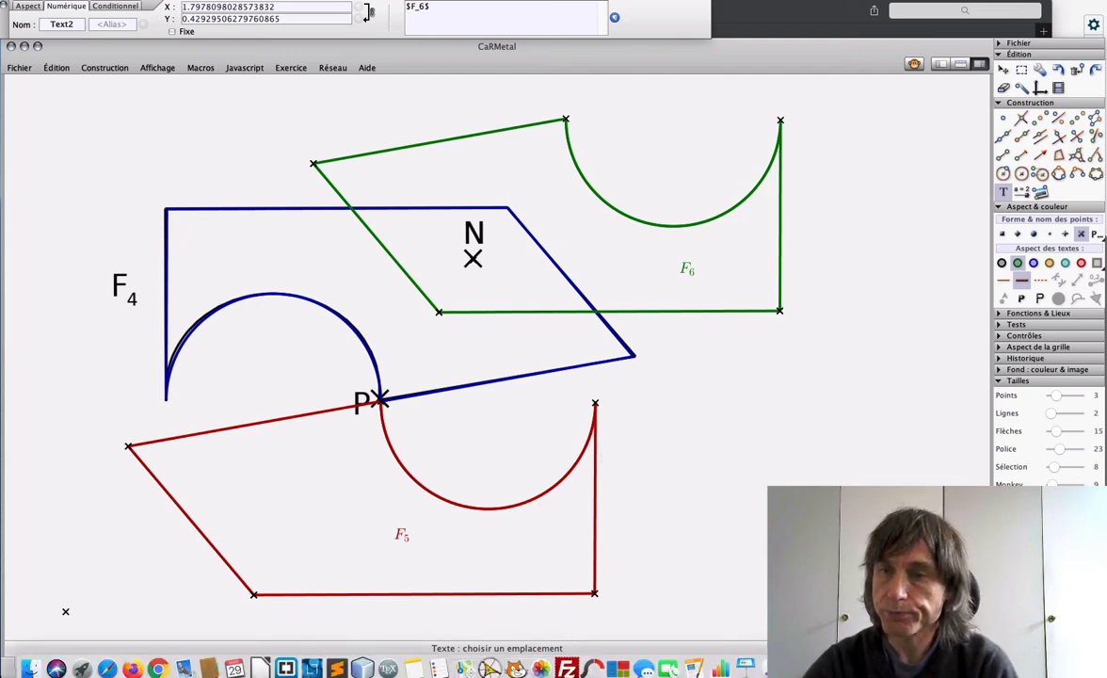
Step: Switch to the DM2020 worksheet in the PDF viewer and examine the figures of Exercise 2
{"action": "left_click", "coordinate": [866, 663]}
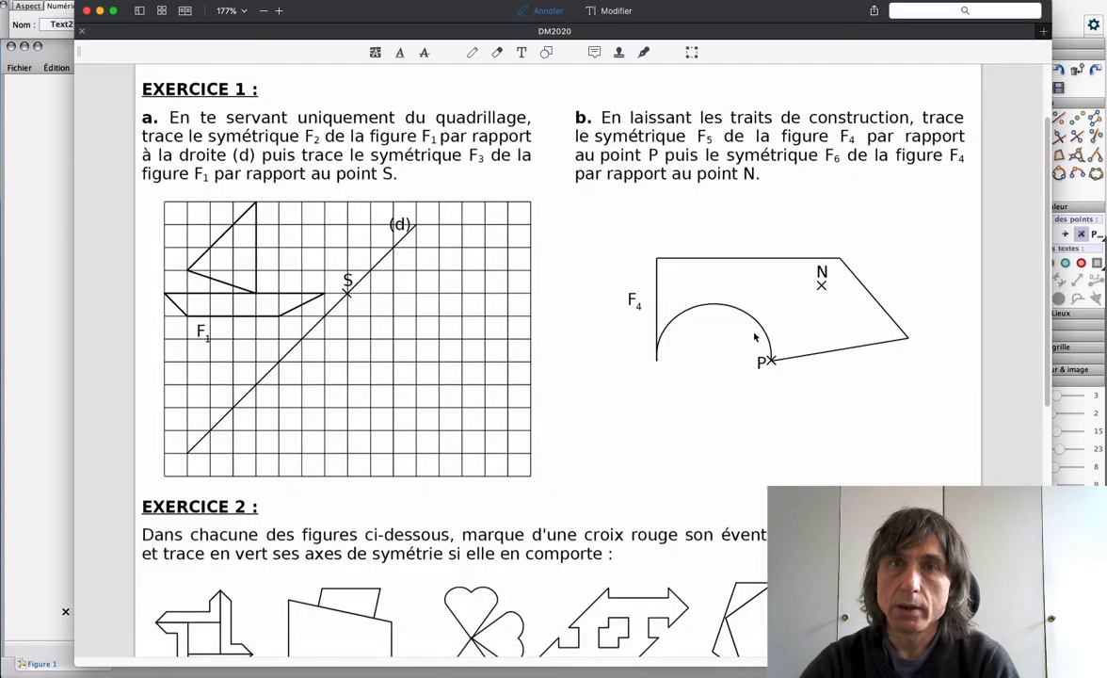
{"action": "scroll", "coordinate": [754, 339], "scroll_direction": "down", "scroll_amount": 1}
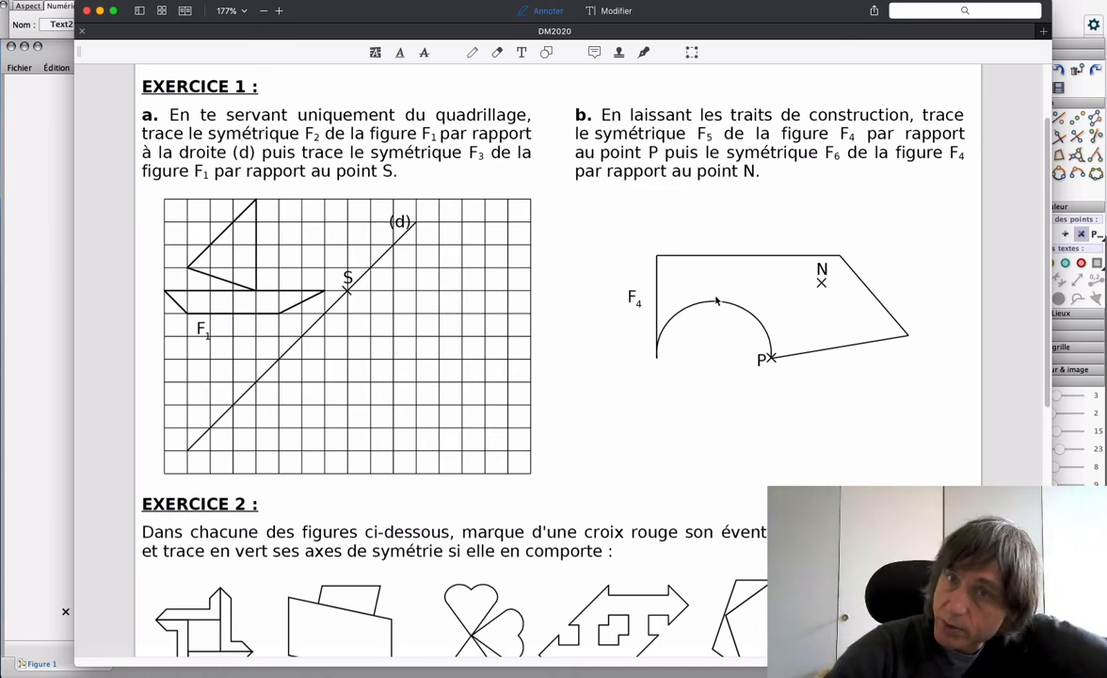
{"action": "scroll", "coordinate": [720, 303], "scroll_direction": "down", "scroll_amount": 3}
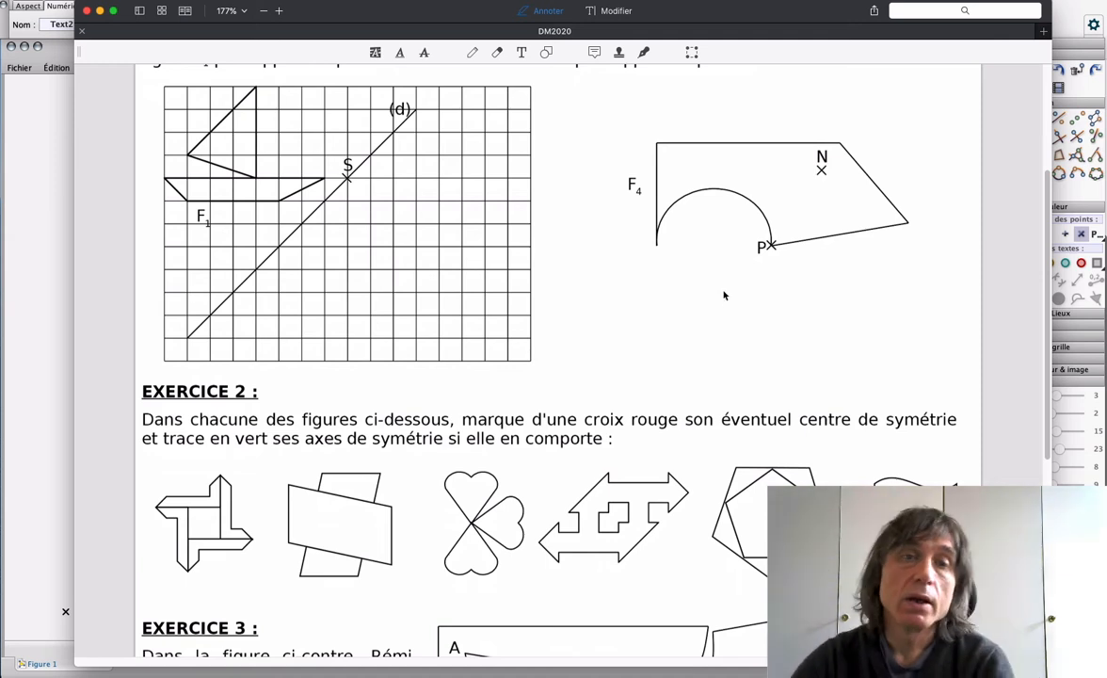
{"action": "scroll", "coordinate": [725, 311], "scroll_direction": "down", "scroll_amount": 2}
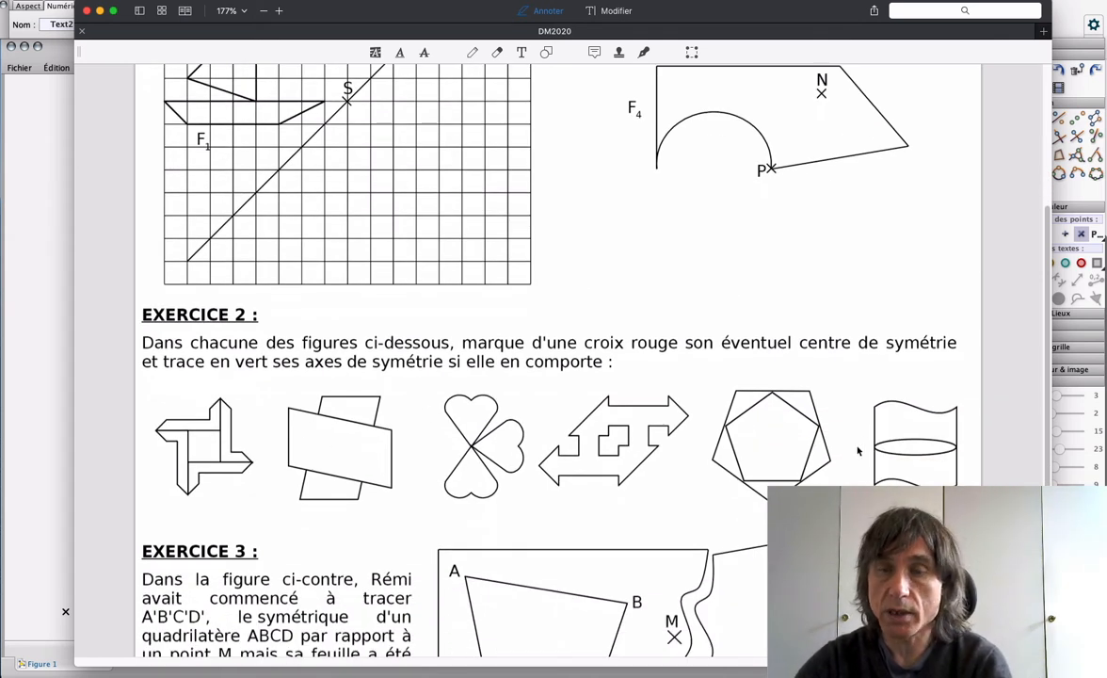
{"action": "scroll", "coordinate": [364, 390], "scroll_direction": "up", "scroll_amount": 1}
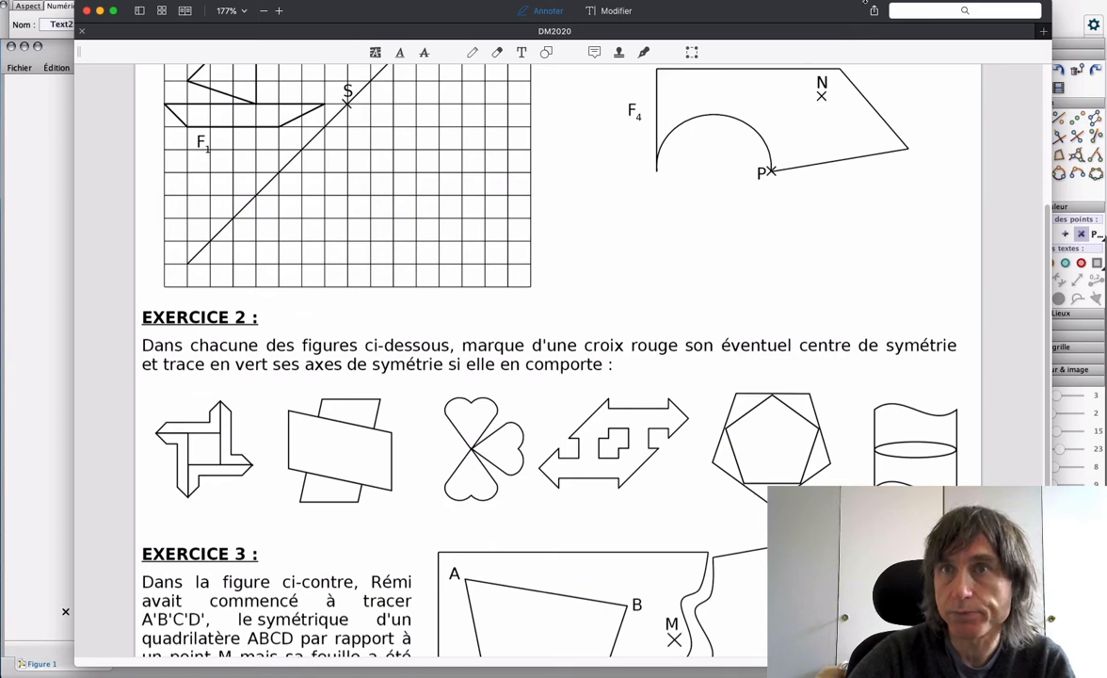
Step: Switch to Dropbox, browse to the DM-pont folder and view the image DM2020-centres4-ratio3.png
{"action": "left_click", "coordinate": [955, 19]}
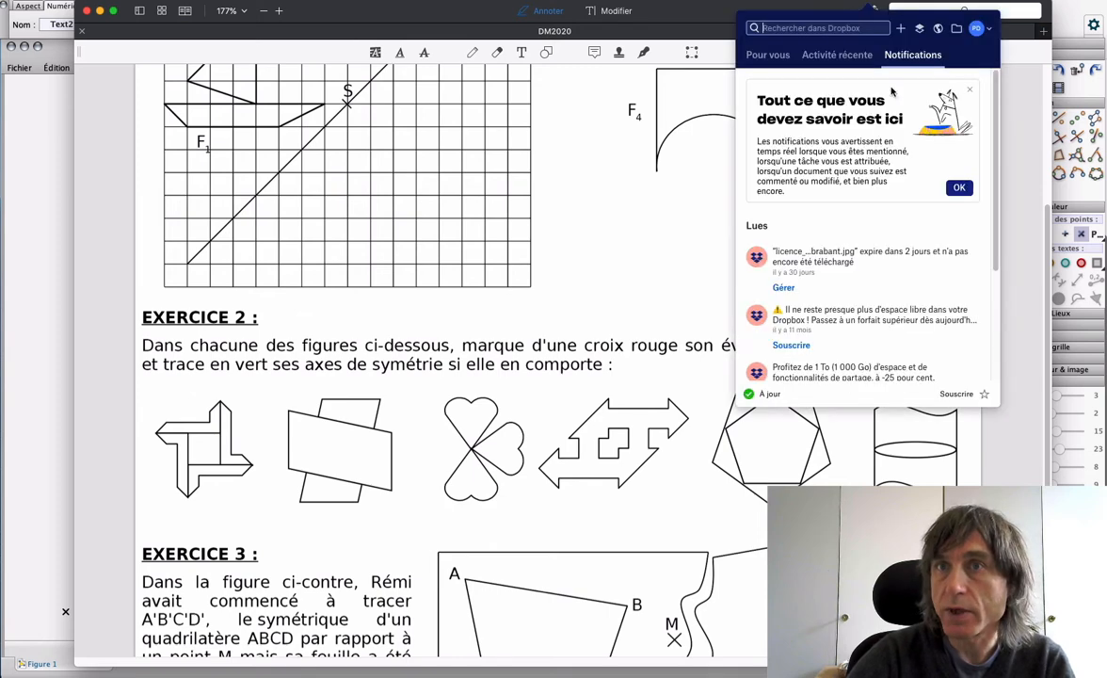
{"action": "left_click", "coordinate": [957, 28]}
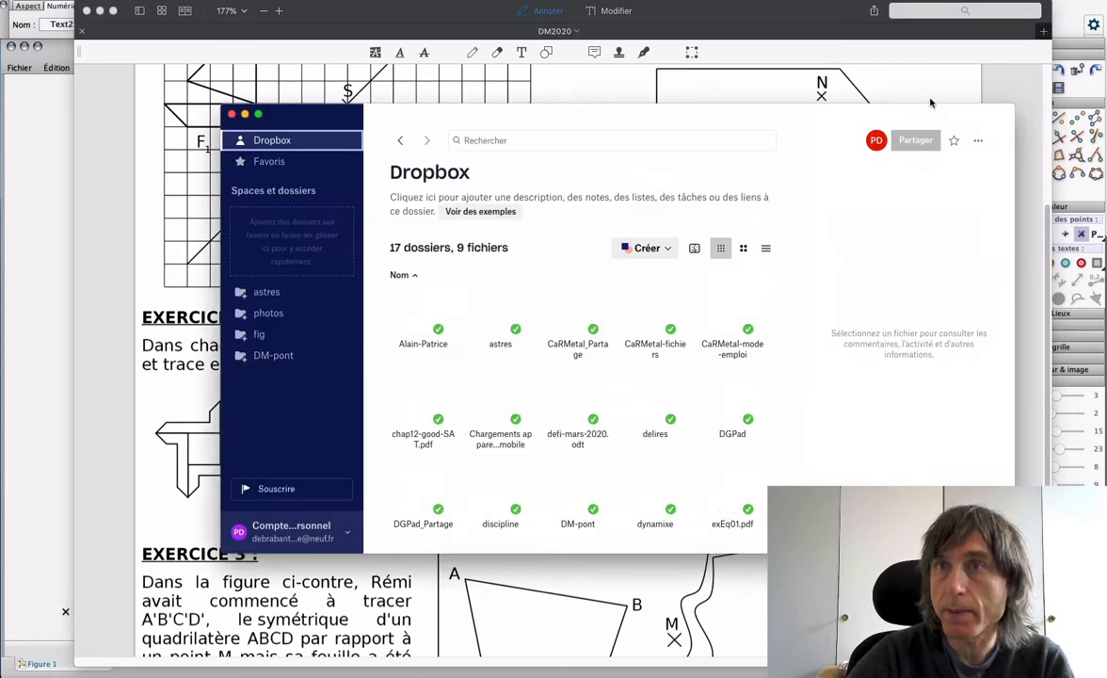
{"action": "scroll", "coordinate": [640, 398], "scroll_direction": "down", "scroll_amount": 5}
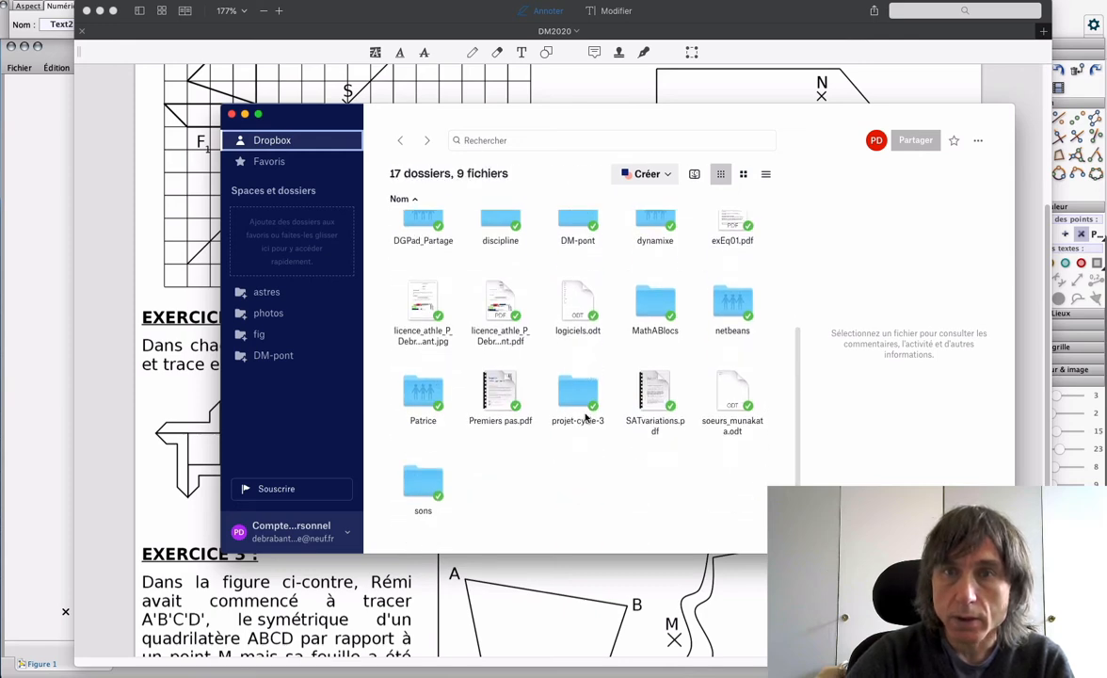
{"action": "scroll", "coordinate": [584, 419], "scroll_direction": "up", "scroll_amount": 2}
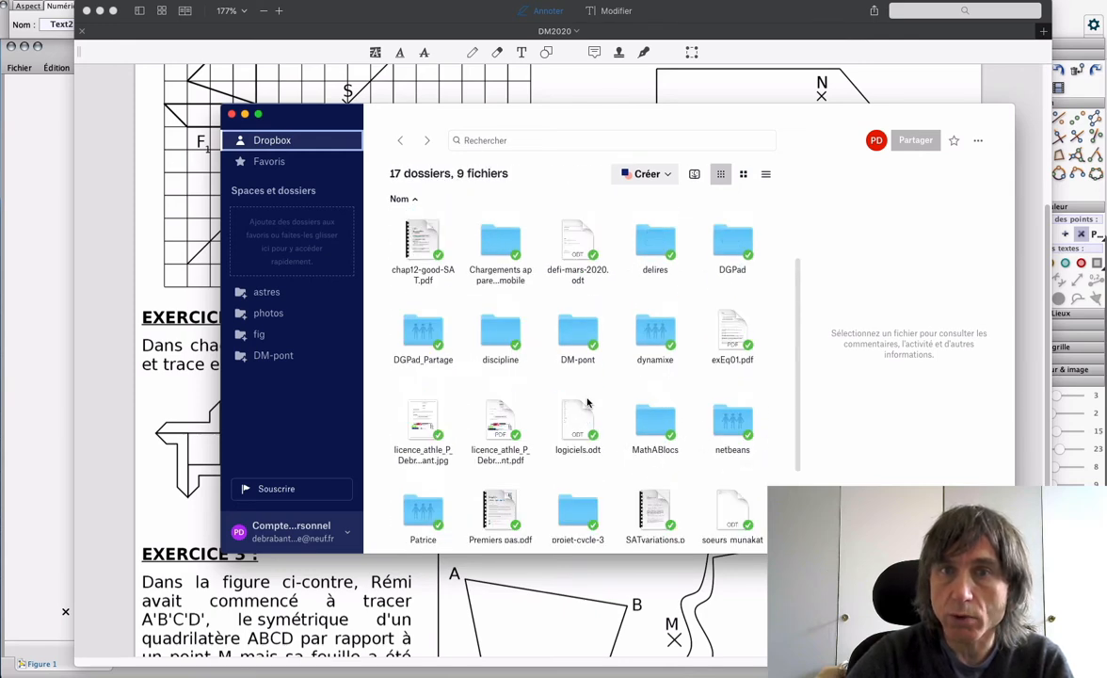
{"action": "double_click", "coordinate": [570, 337]}
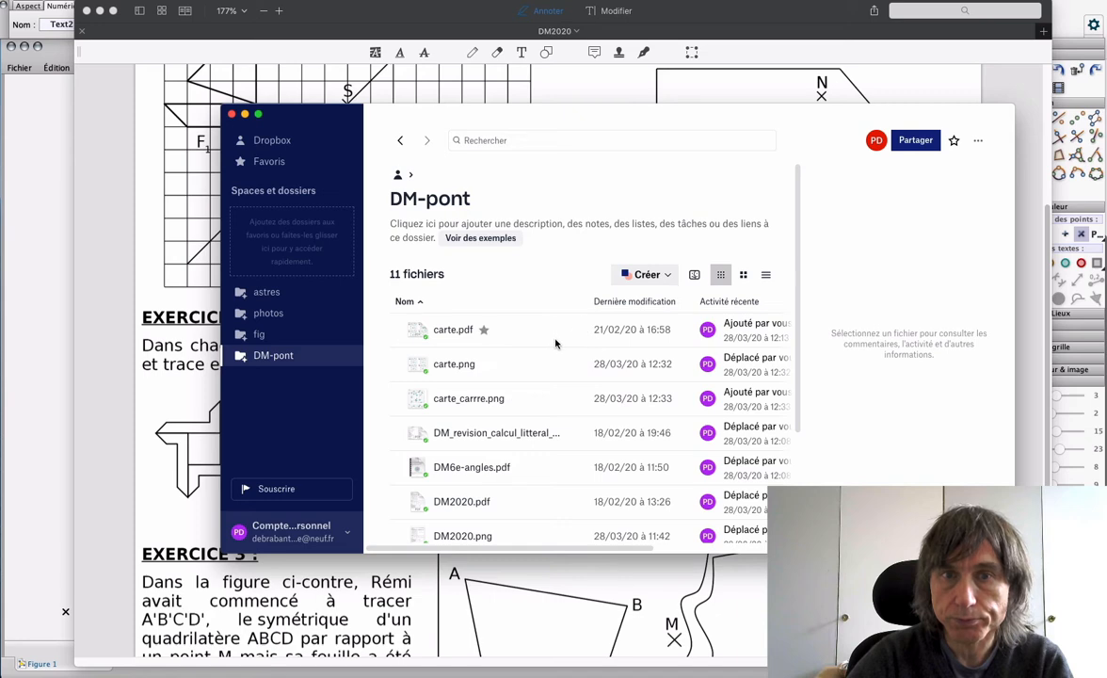
{"action": "scroll", "coordinate": [554, 438], "scroll_direction": "down", "scroll_amount": 3}
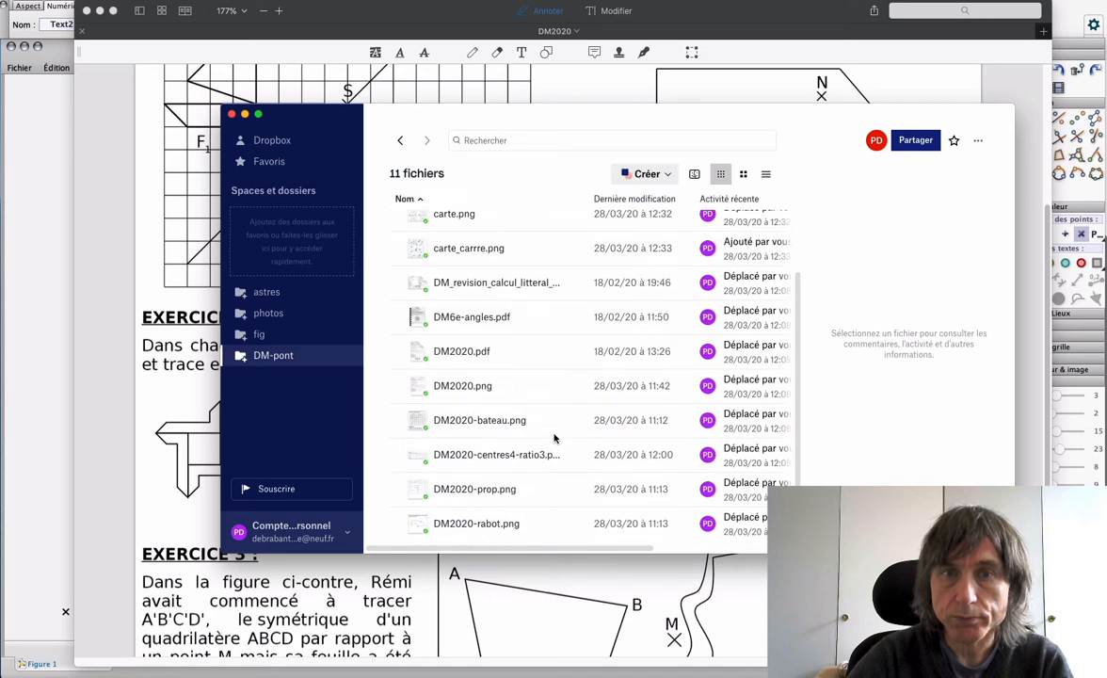
{"action": "double_click", "coordinate": [485, 459]}
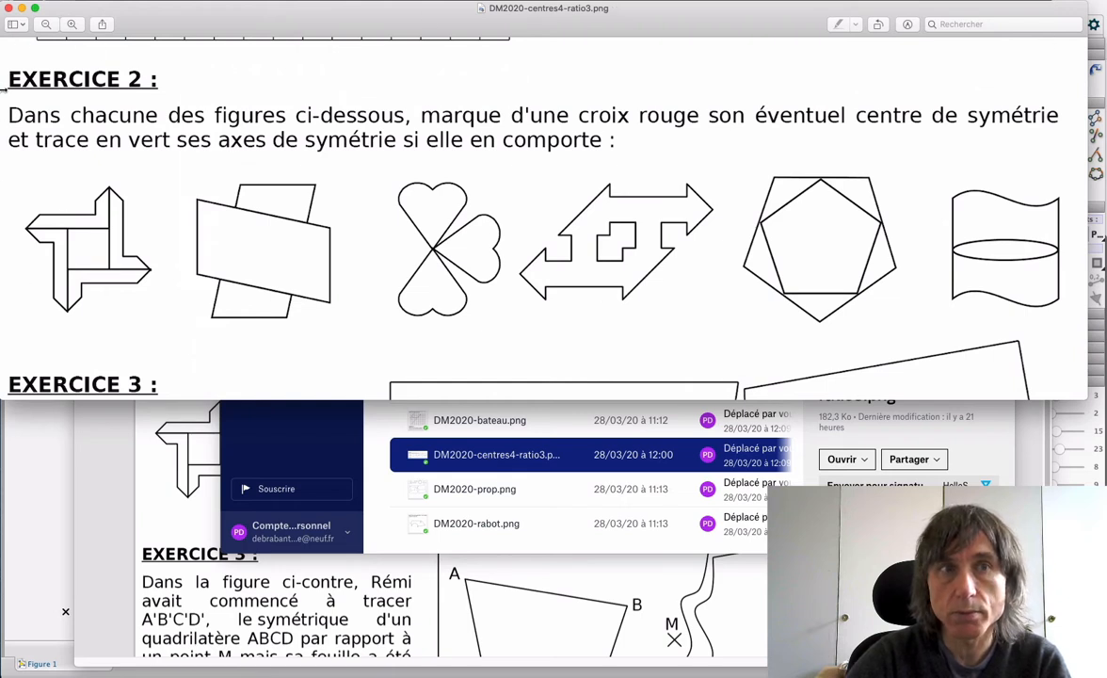
Step: Close the image preview and Dropbox, put the PDF worksheet away and create a new empty figure in CaRMetal
{"action": "left_click", "coordinate": [8, 9]}
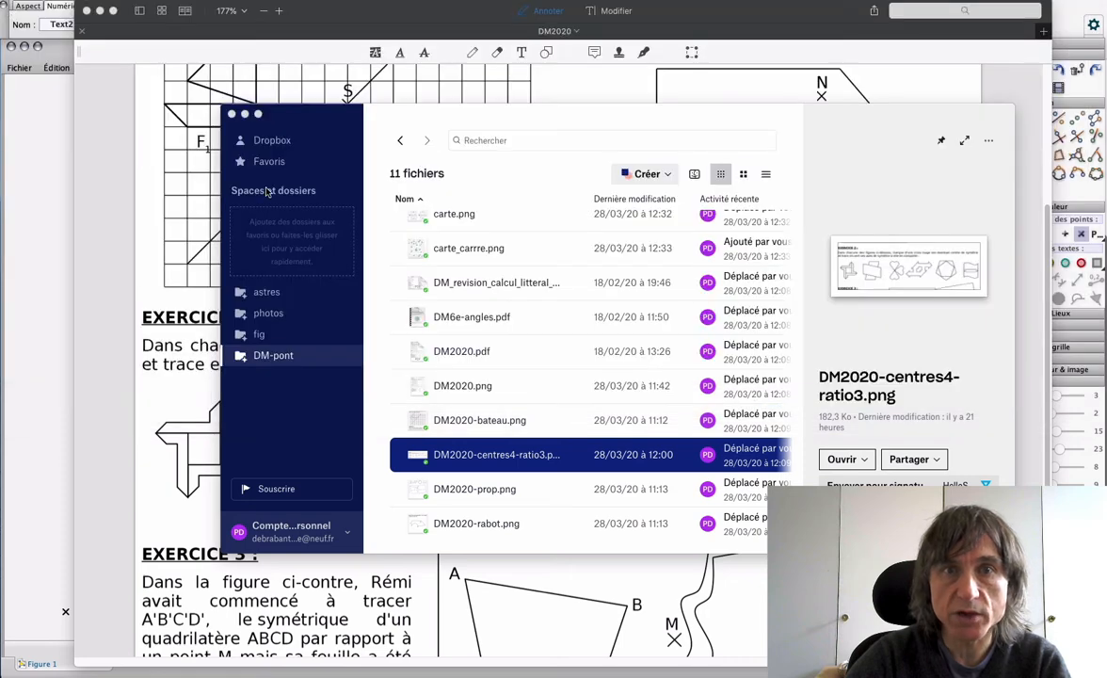
{"action": "left_click", "coordinate": [228, 114]}
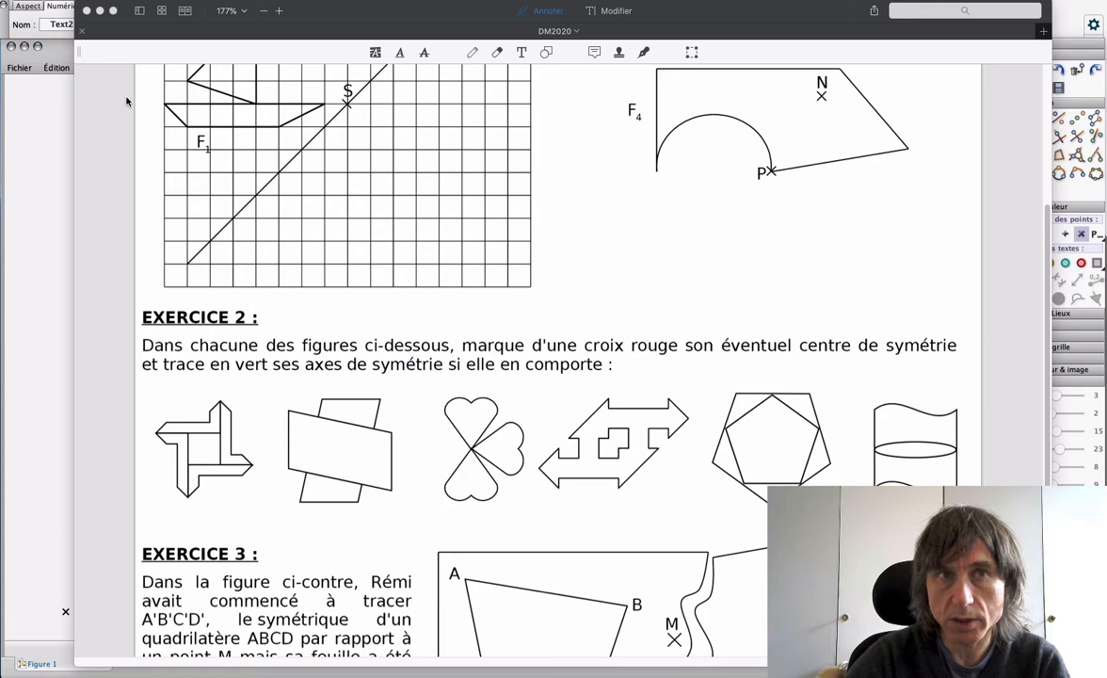
{"action": "left_click", "coordinate": [101, 12]}
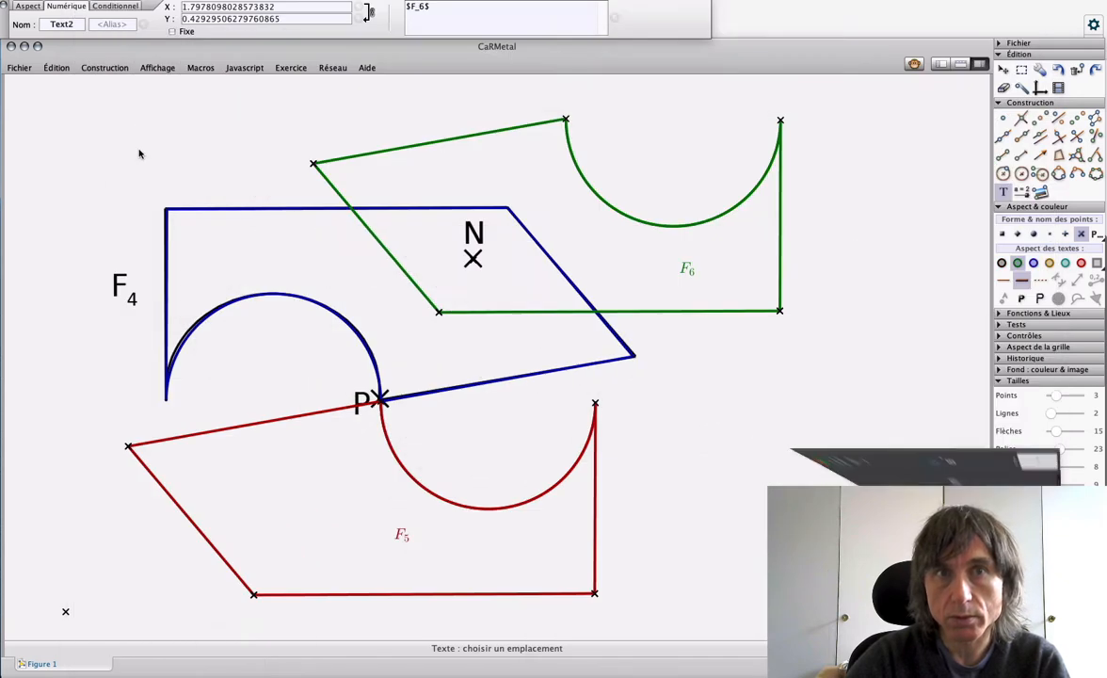
{"action": "left_click", "coordinate": [28, 68]}
{"action": "left_click", "coordinate": [42, 86]}
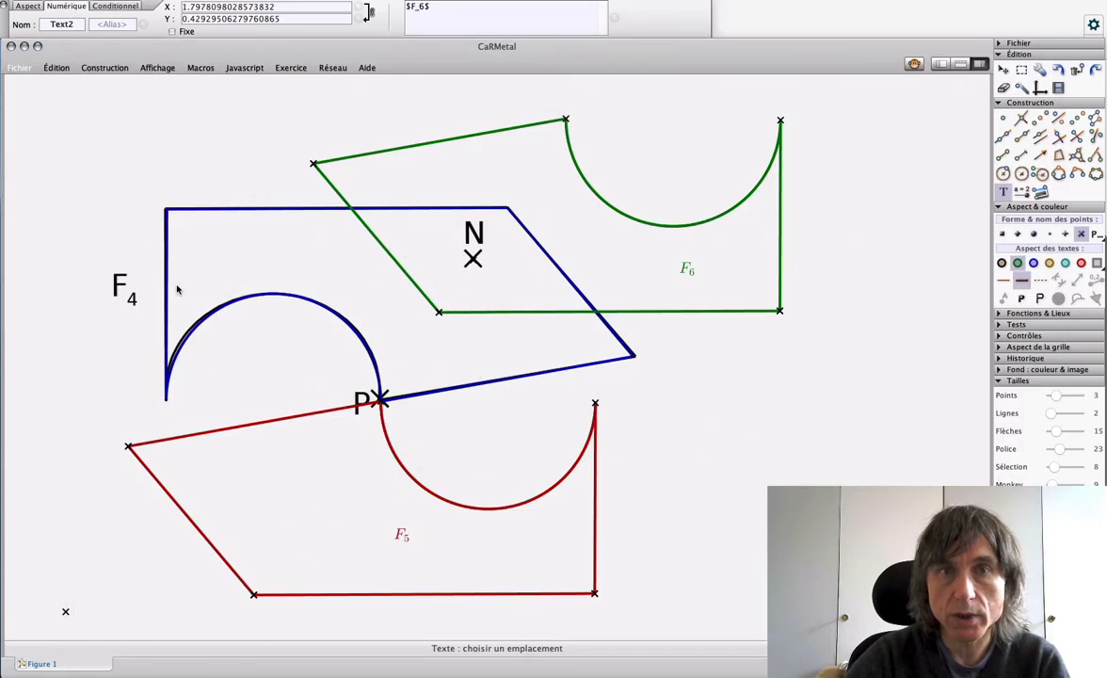
Step: Place two red points roughly level with each other near the top of the new figure, one at each end
{"action": "left_click", "coordinate": [1002, 116]}
{"action": "left_click", "coordinate": [1081, 263]}
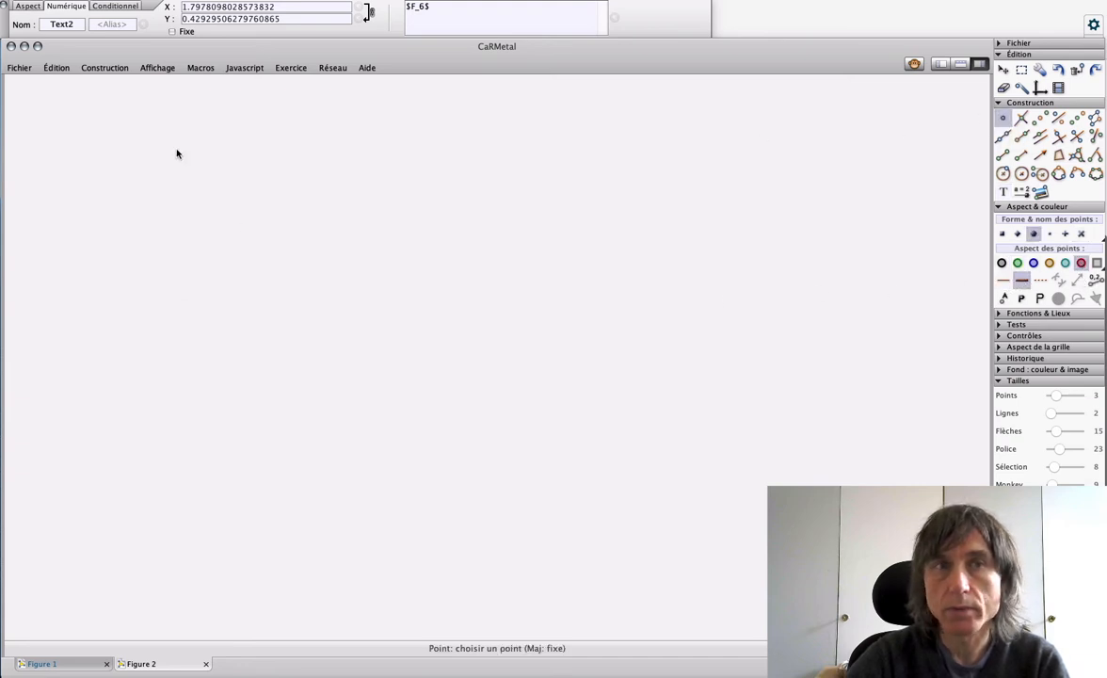
{"action": "left_click", "coordinate": [85, 139]}
{"action": "left_click", "coordinate": [685, 146]}
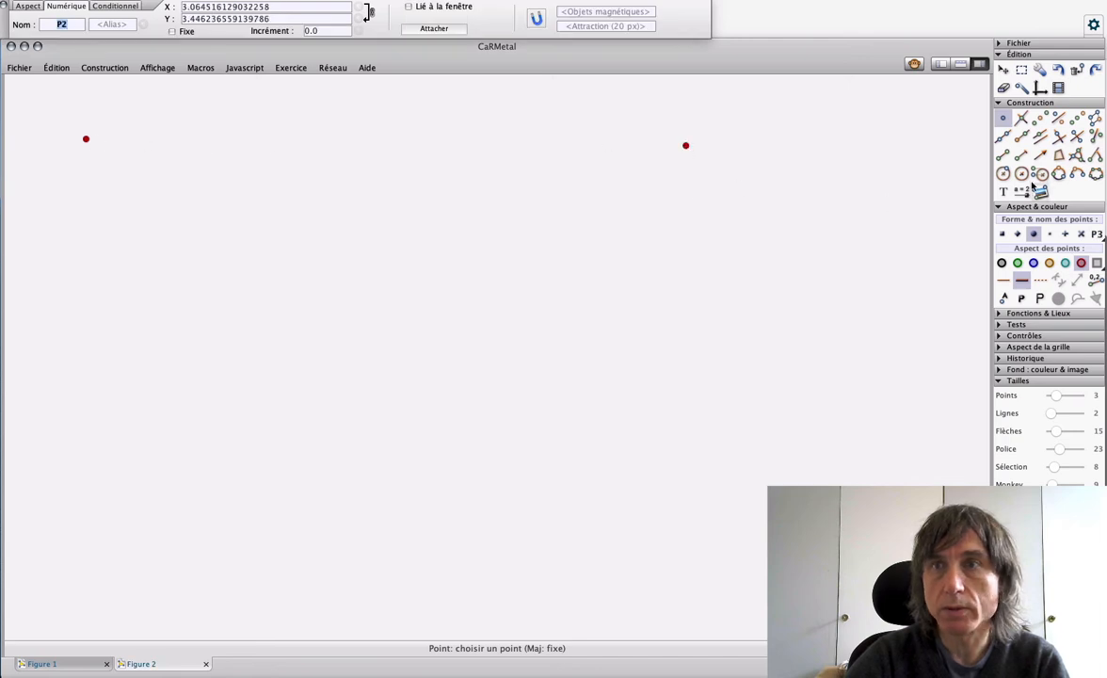
Step: Join the two red points with a thin green segment
{"action": "left_click", "coordinate": [1003, 154]}
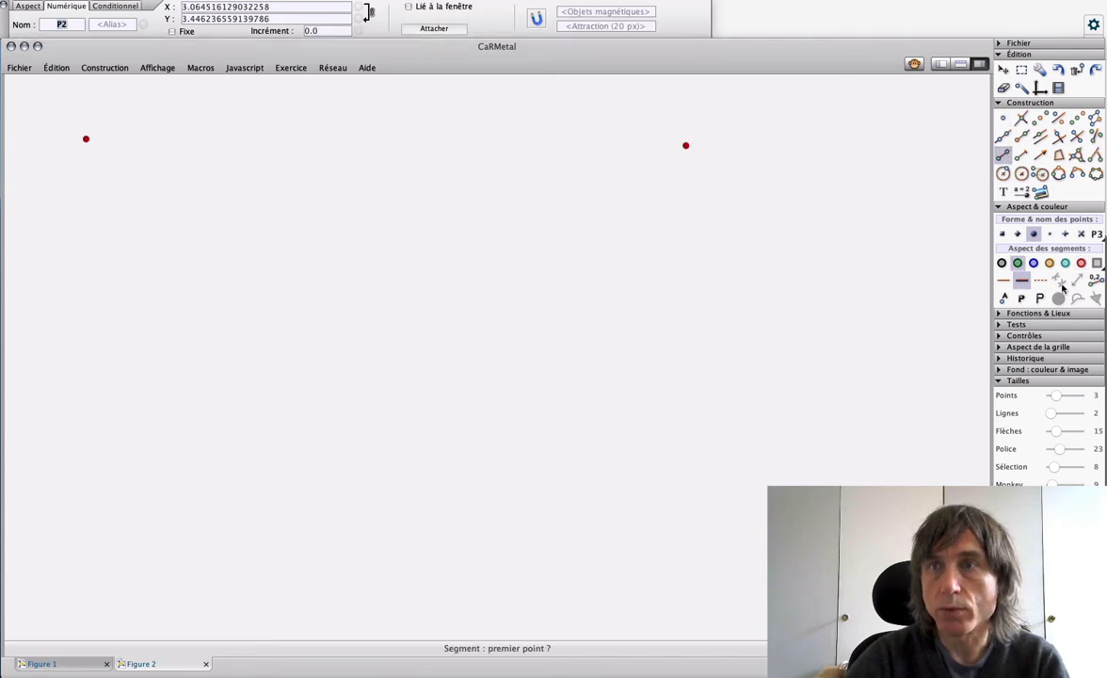
{"action": "left_click", "coordinate": [1003, 280]}
{"action": "left_click", "coordinate": [87, 140]}
{"action": "left_click", "coordinate": [685, 146]}
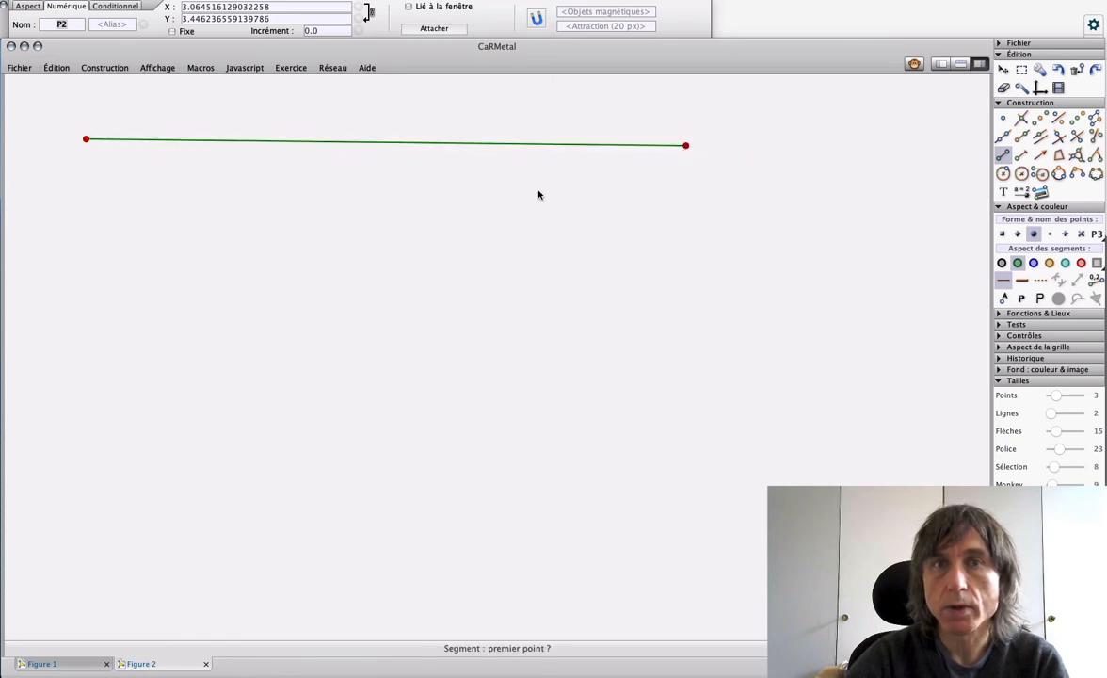
Step: Construct the perpendicular to the green segment through its left endpoint, and move the right endpoint to make the segment nearly horizontal
{"action": "left_click", "coordinate": [1077, 137]}
{"action": "left_click", "coordinate": [1058, 118]}
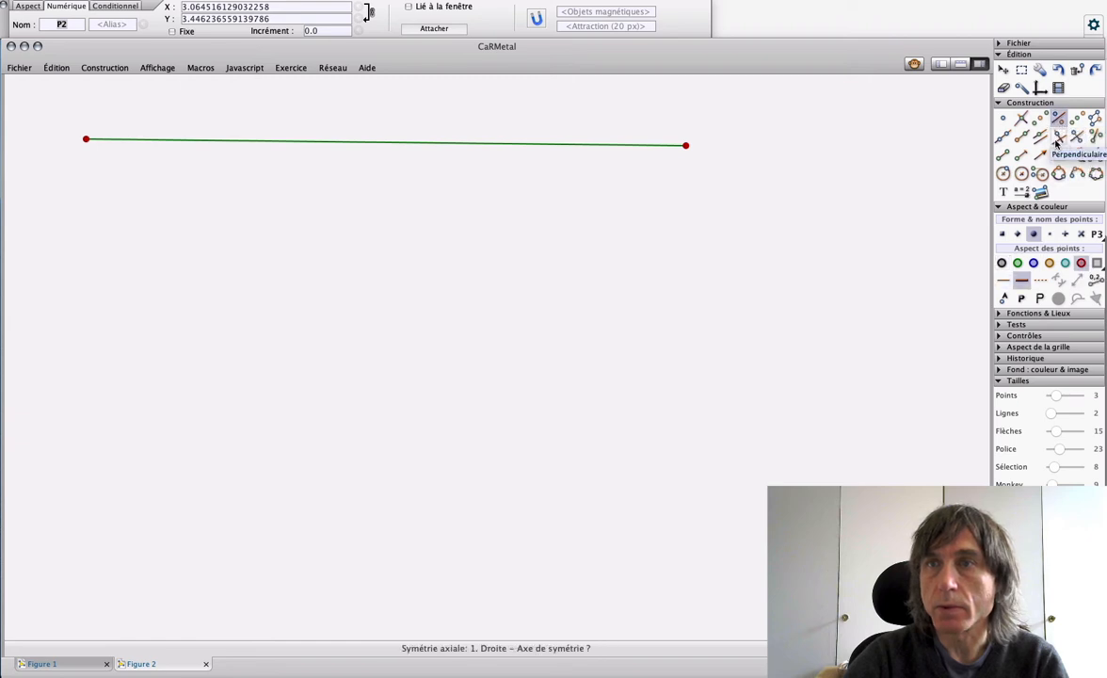
{"action": "left_click", "coordinate": [1058, 137]}
{"action": "left_click", "coordinate": [514, 143]}
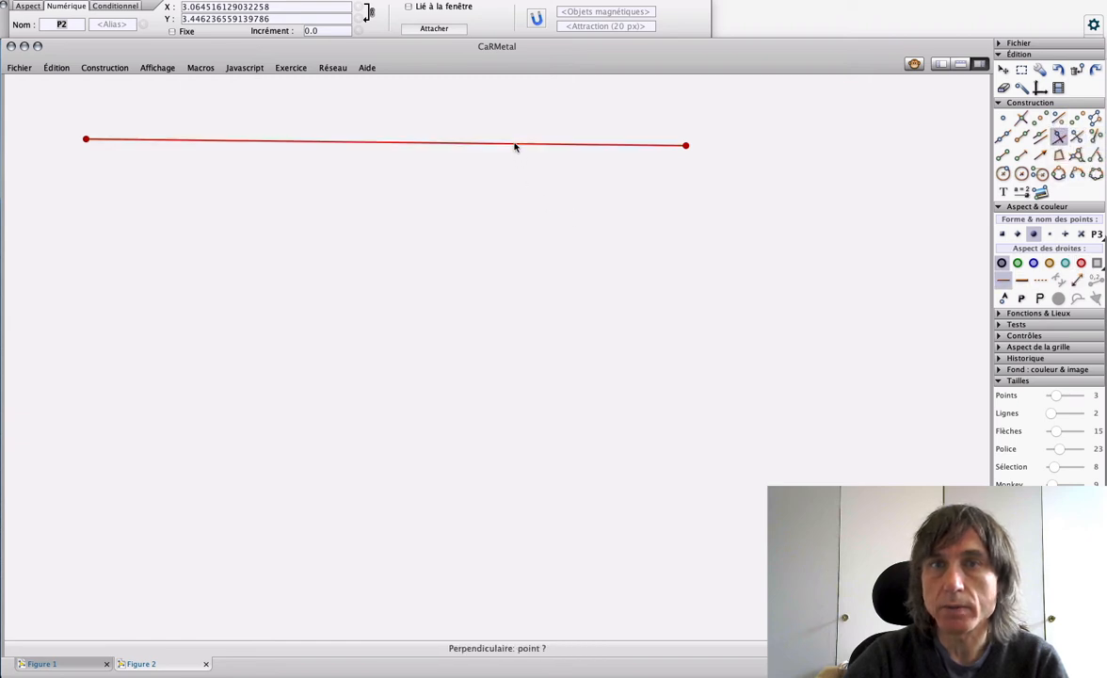
{"action": "left_click", "coordinate": [85, 139]}
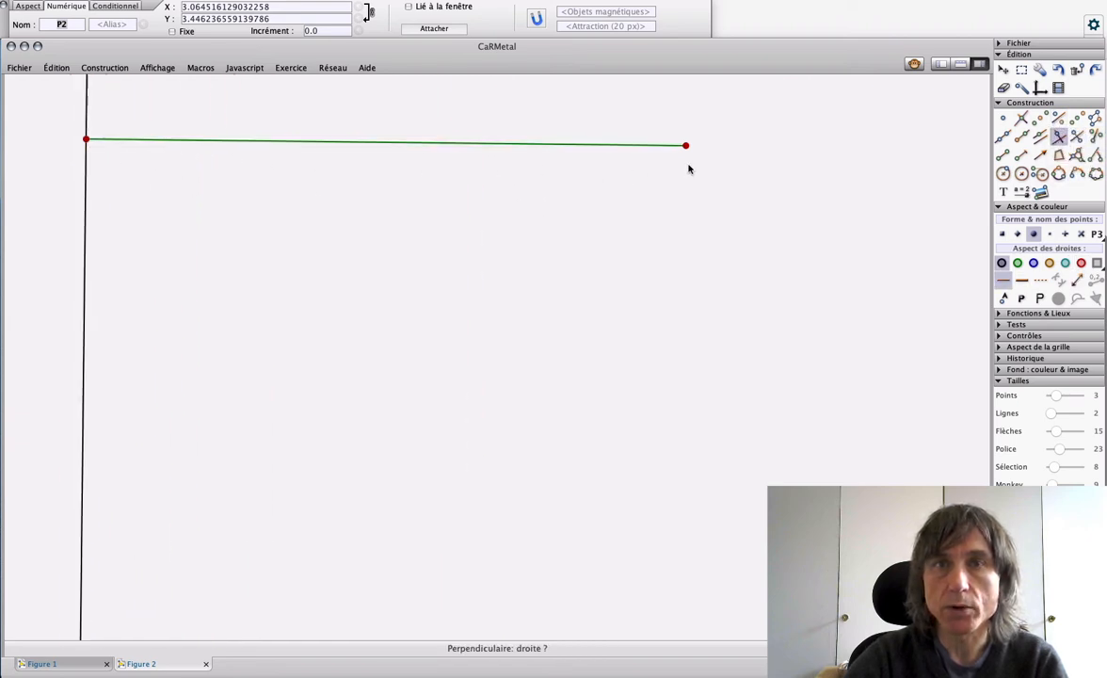
{"action": "left_click_drag", "start_coordinate": [685, 147], "coordinate": [692, 138]}
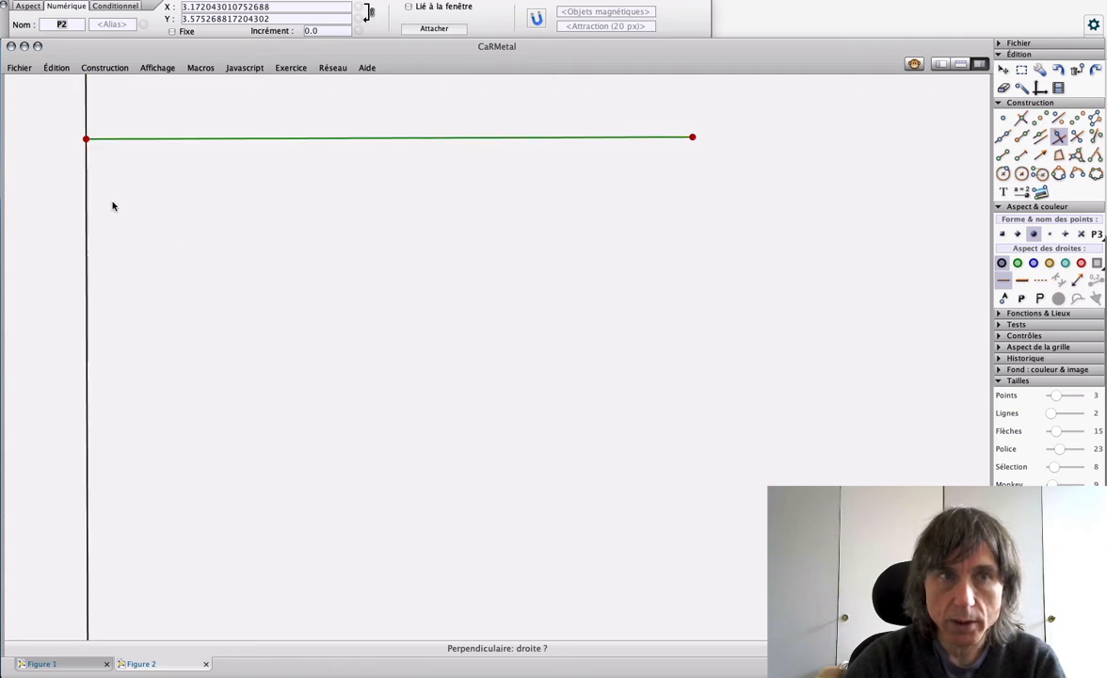
Step: Draw a fixed-radius circle centred on the segment's left endpoint and set its radius to s14, the segment's length
{"action": "scroll", "coordinate": [85, 294], "scroll_direction": "up", "scroll_amount": 1}
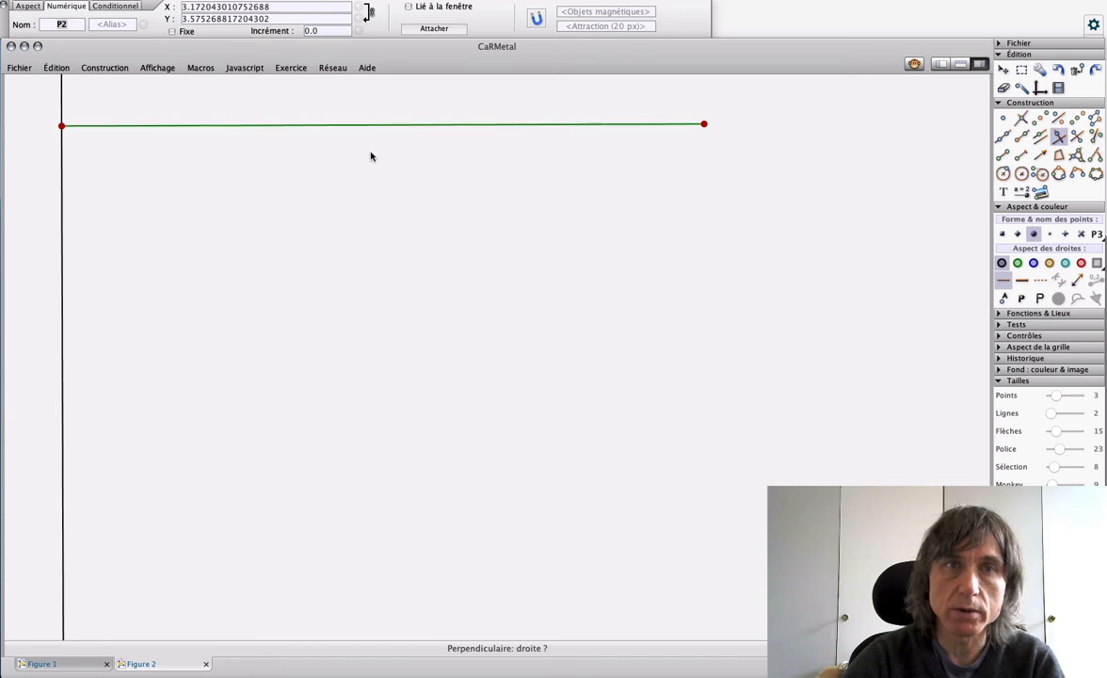
{"action": "left_click", "coordinate": [1022, 174]}
{"action": "left_click", "coordinate": [61, 125]}
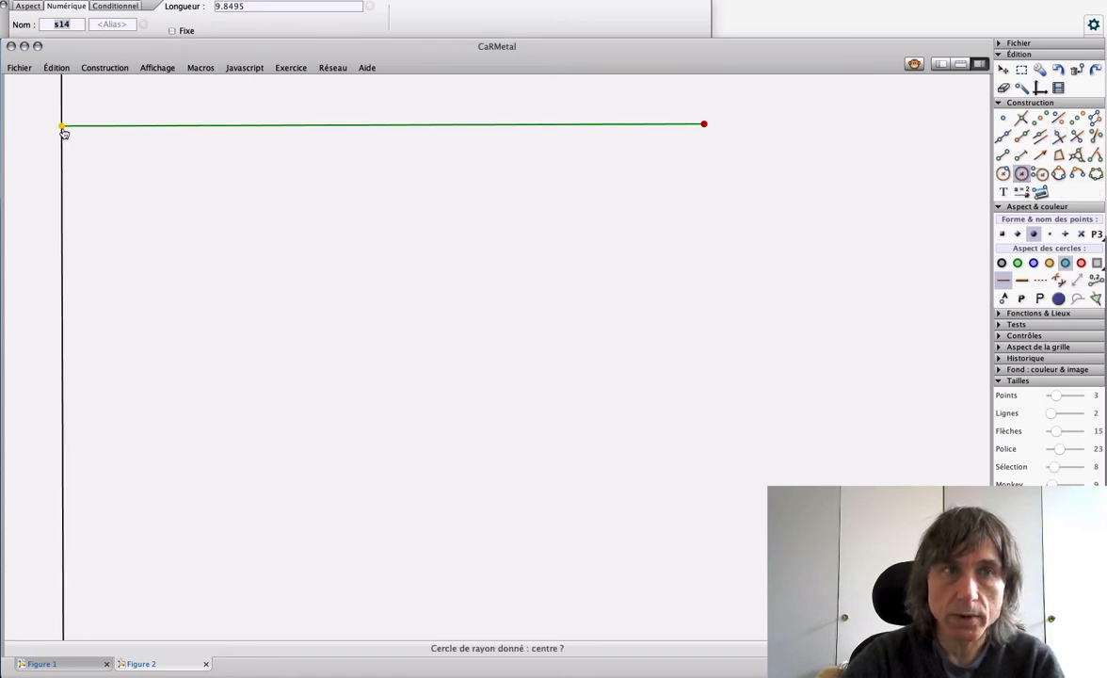
{"action": "left_click", "coordinate": [123, 231]}
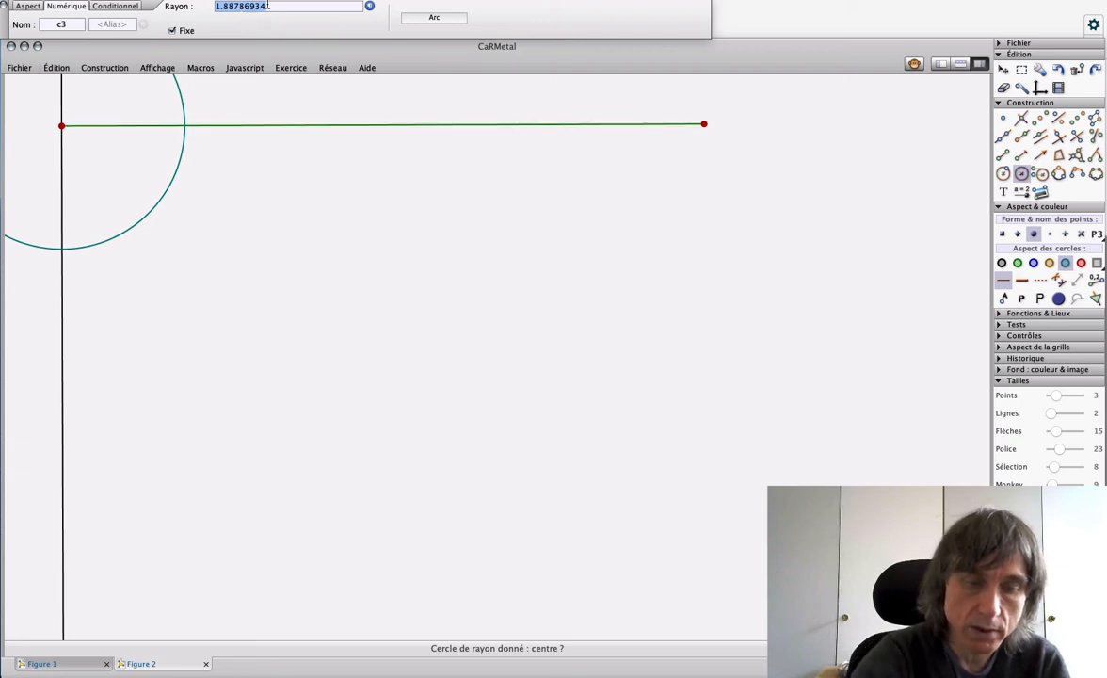
{"action": "type", "text": "s14"}
{"action": "key", "text": "Return"}
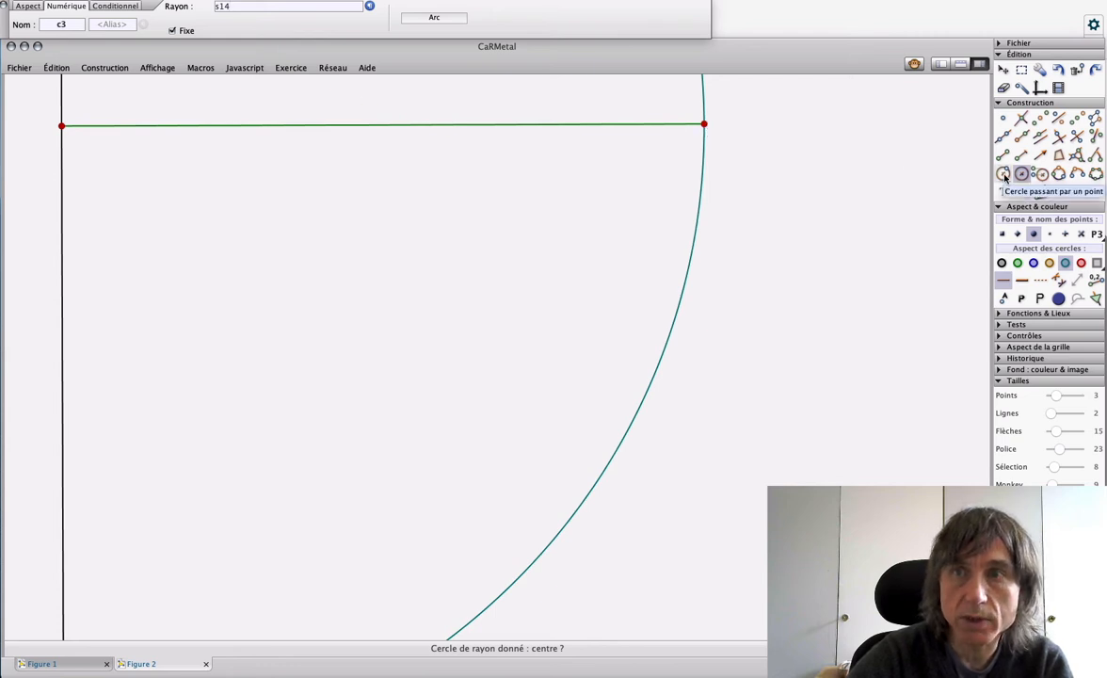
Step: Shorten the segment by moving its right endpoint, and change the circle's radius to s14/3
{"action": "left_click_drag", "start_coordinate": [705, 125], "coordinate": [634, 128]}
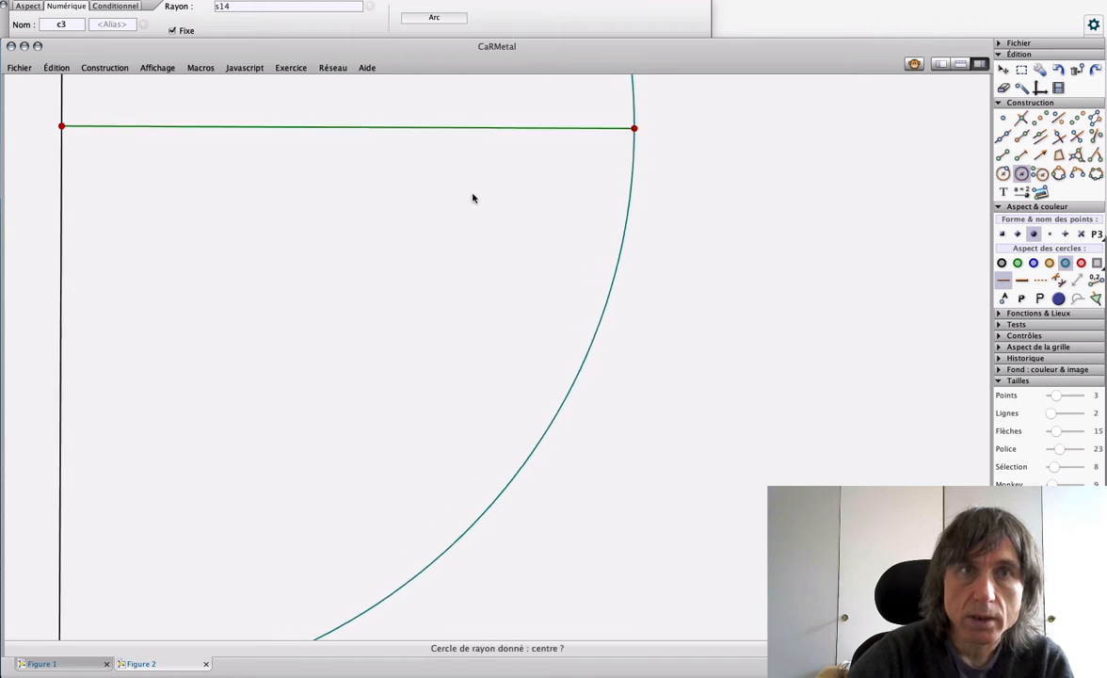
{"action": "left_click", "coordinate": [252, 8]}
{"action": "left_click", "coordinate": [252, 8]}
{"action": "type", "text": "/3"}
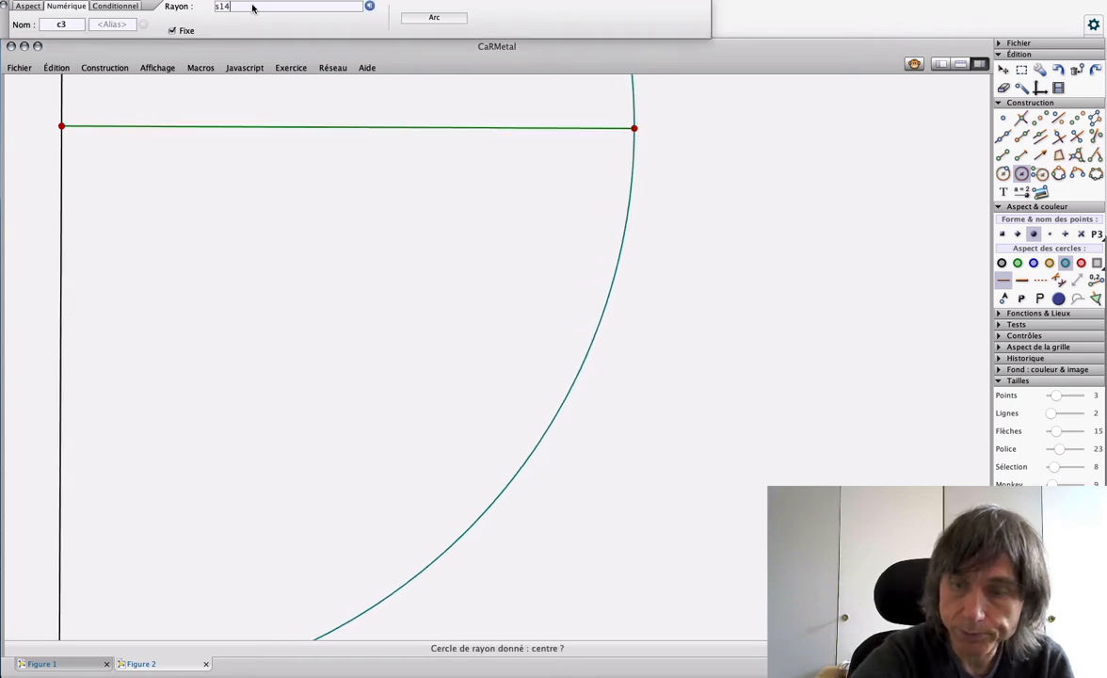
{"action": "key", "text": "Return"}
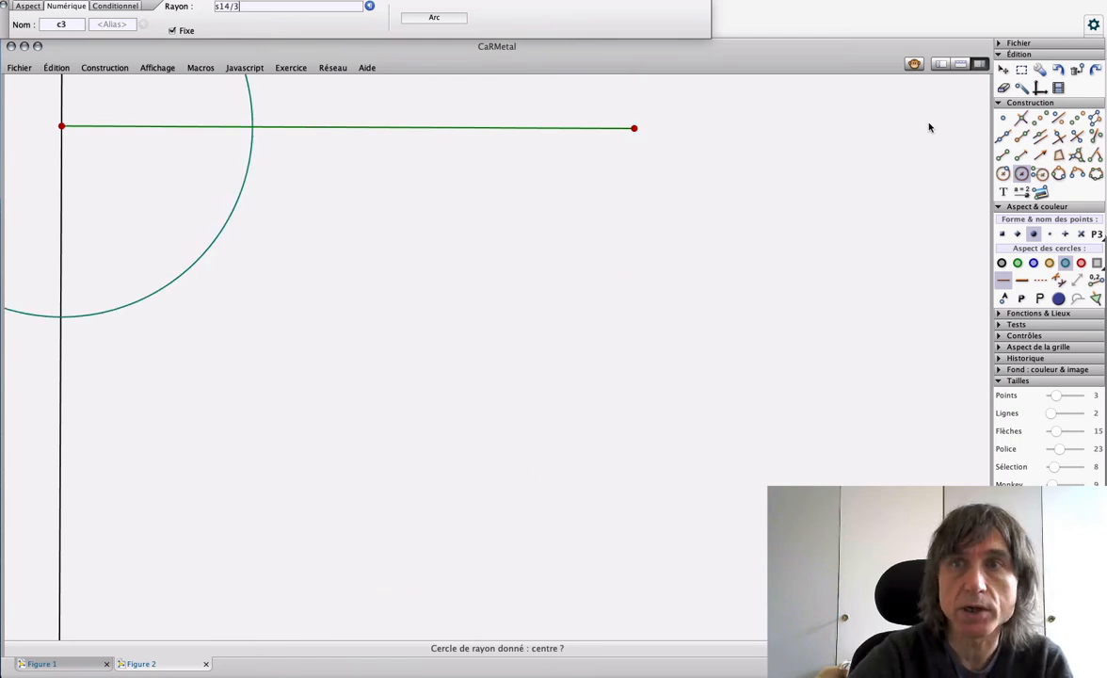
Step: Mark the lower intersection of the circle and perpendicular with a thin black cross point, and move the segment's right endpoint to test it
{"action": "left_click", "coordinate": [1004, 119]}
{"action": "left_click", "coordinate": [61, 318]}
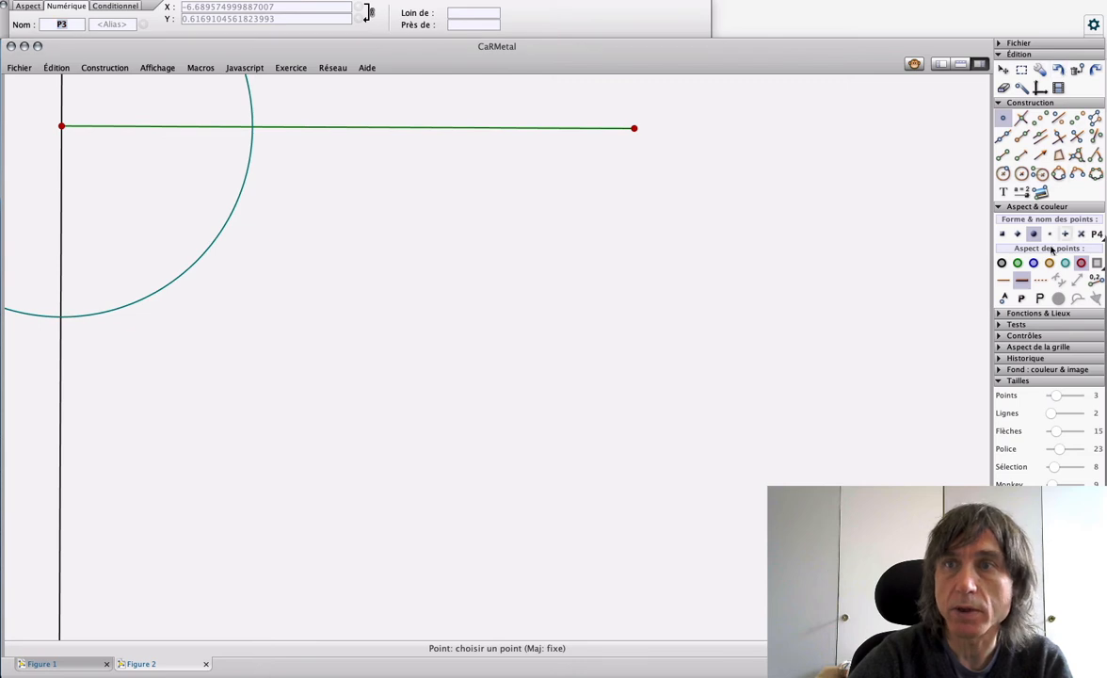
{"action": "left_click", "coordinate": [1080, 234]}
{"action": "left_click", "coordinate": [1002, 262]}
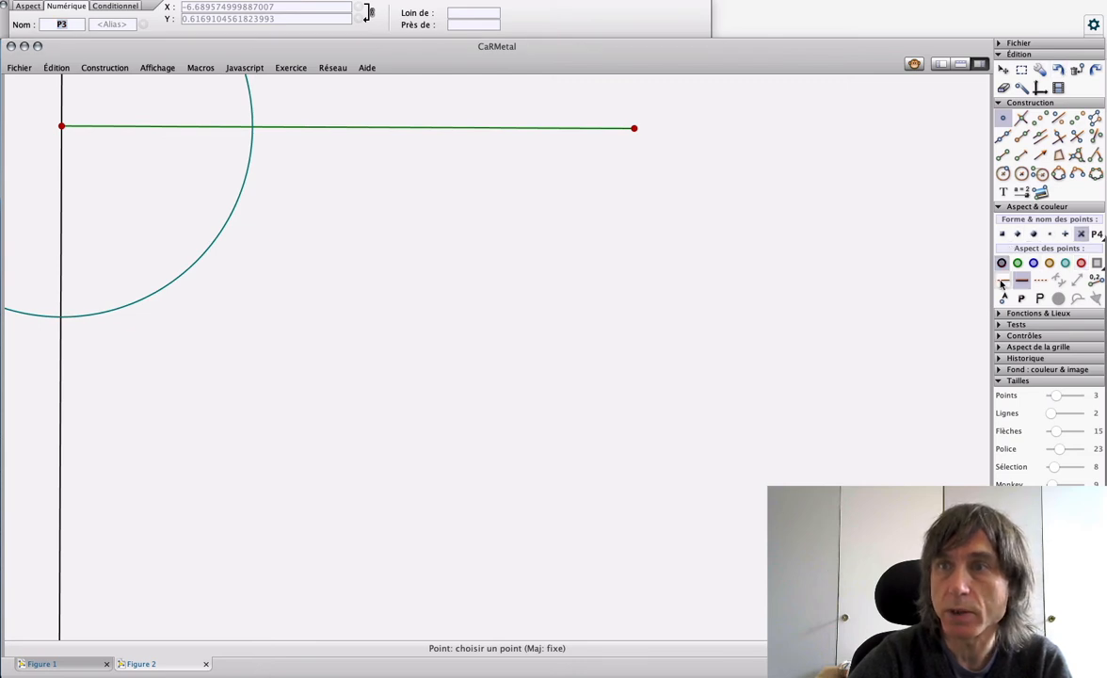
{"action": "left_click", "coordinate": [61, 316]}
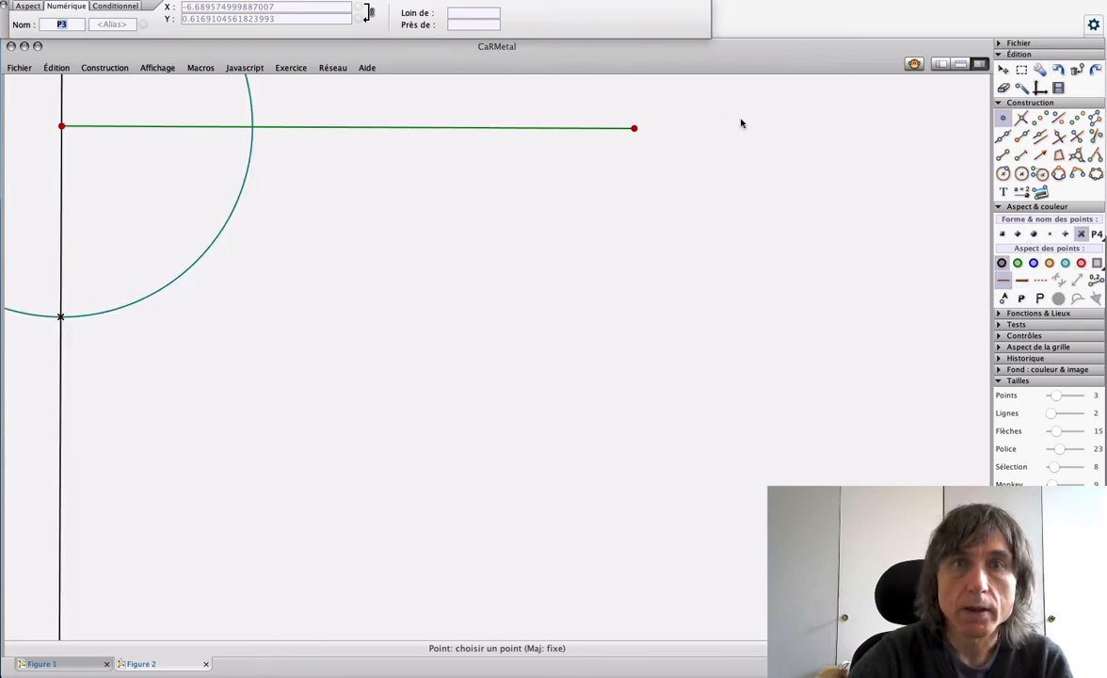
{"action": "left_click_drag", "start_coordinate": [635, 139], "coordinate": [599, 118]}
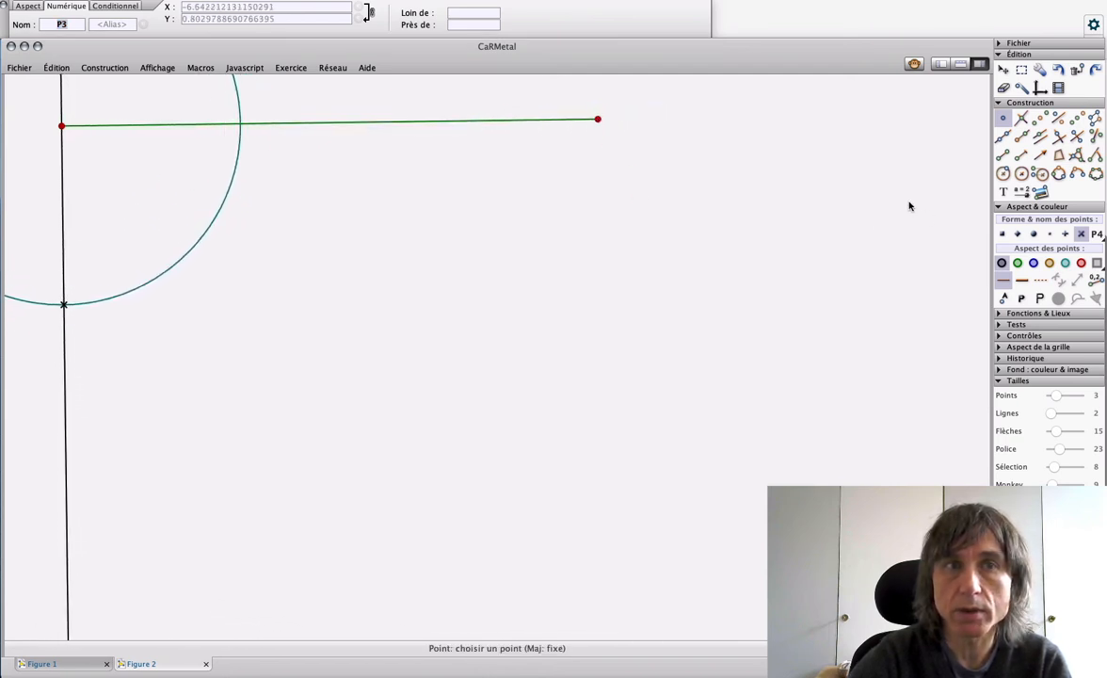
Step: Hide the green segment, the circle and the perpendicular line, leaving only the three points
{"action": "left_click", "coordinate": [1003, 86]}
{"action": "left_click", "coordinate": [478, 121]}
{"action": "left_click", "coordinate": [235, 124]}
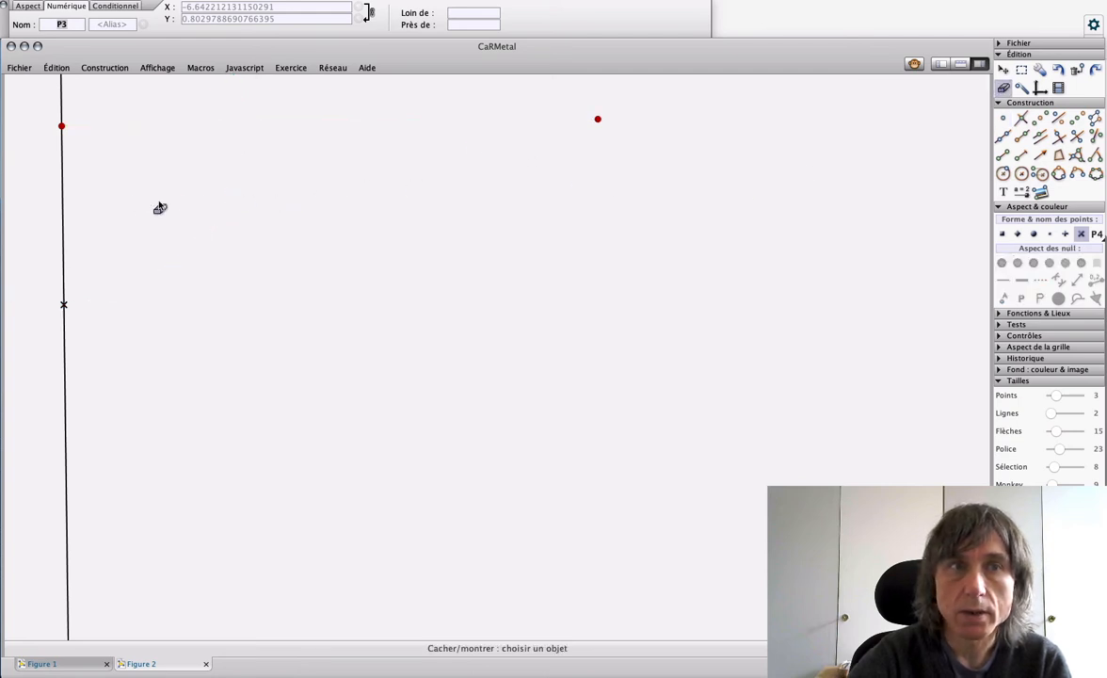
{"action": "left_click", "coordinate": [63, 214]}
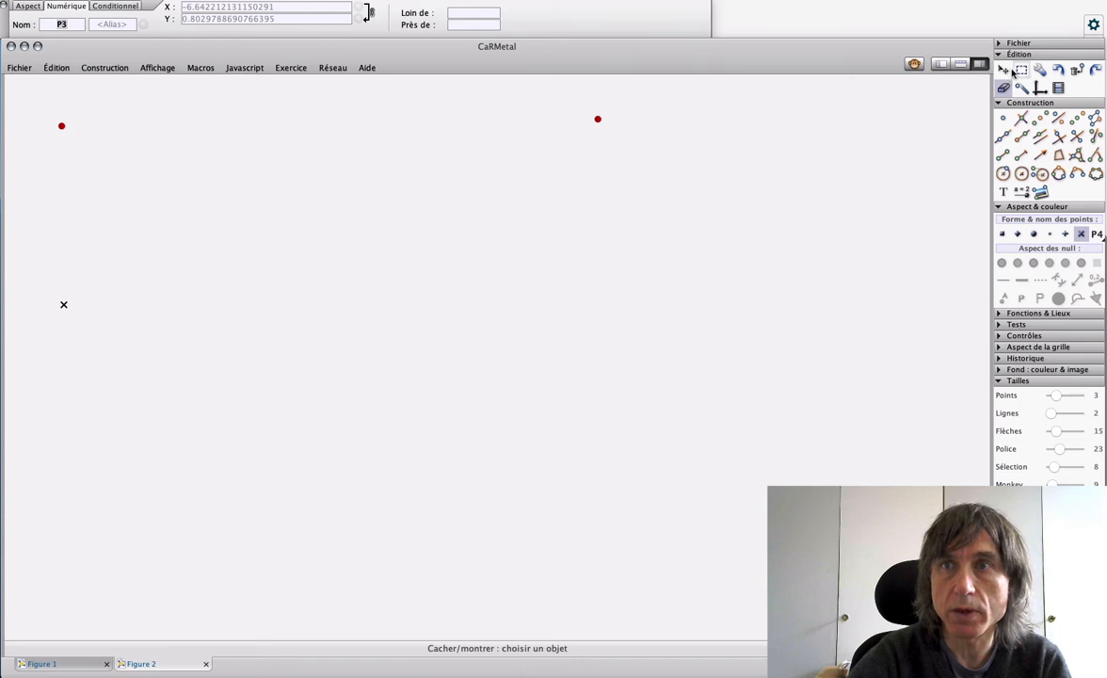
Step: Move the right red point close to the figure's far right edge, level with the left one, and slightly adjust the left point
{"action": "key", "text": "Escape"}
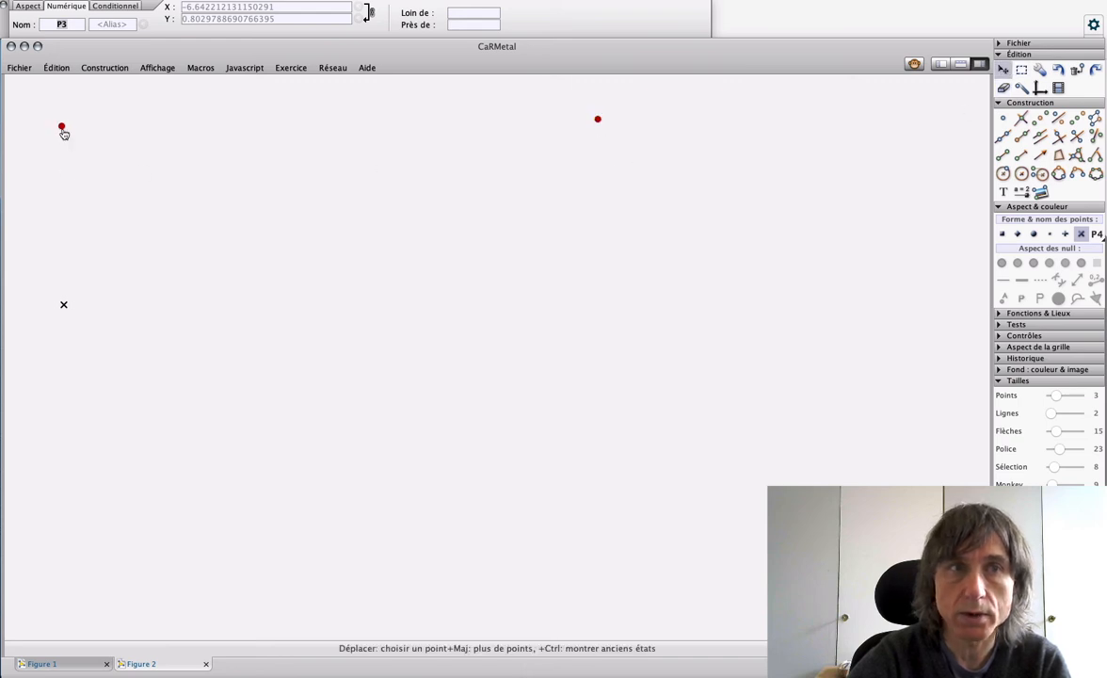
{"action": "left_click_drag", "start_coordinate": [599, 120], "coordinate": [931, 134]}
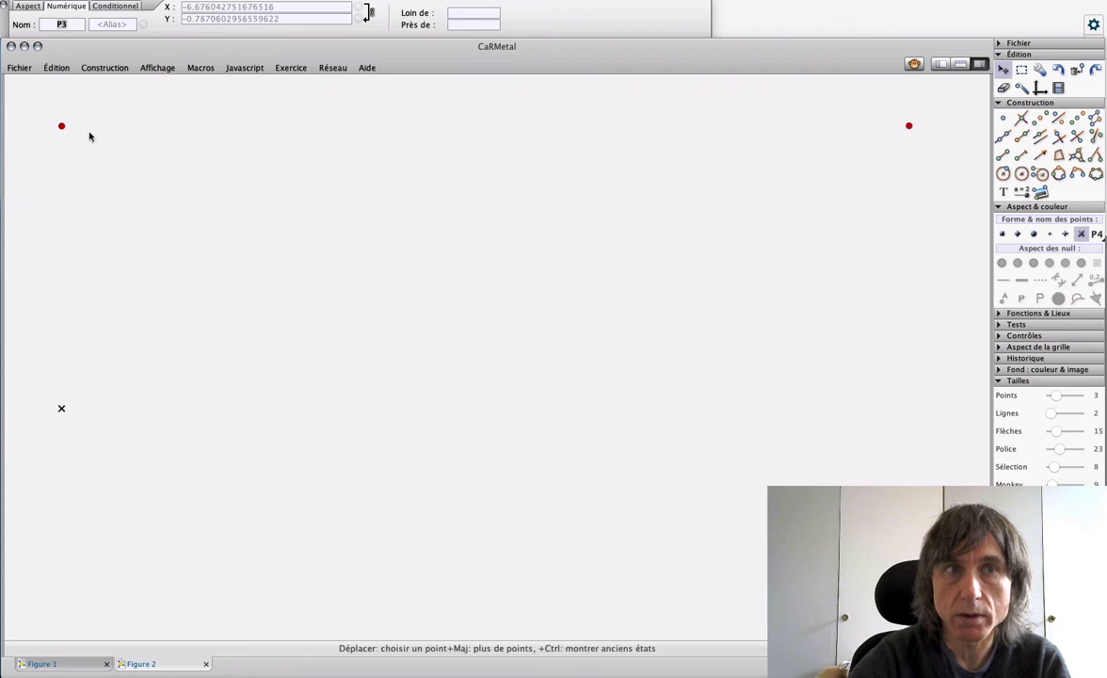
{"action": "mouse_move", "coordinate": [60, 126]}
{"action": "left_mouse_down"}
{"action": "mouse_move", "coordinate": [51, 120]}
{"action": "mouse_move", "coordinate": [63, 129]}
{"action": "left_mouse_up"}
Step: Insert the image DM2020-centres4-ratio3.png anchored on the three points, and spread its two upper anchors outward to almost the figure's full width
{"action": "left_click", "coordinate": [1040, 191]}
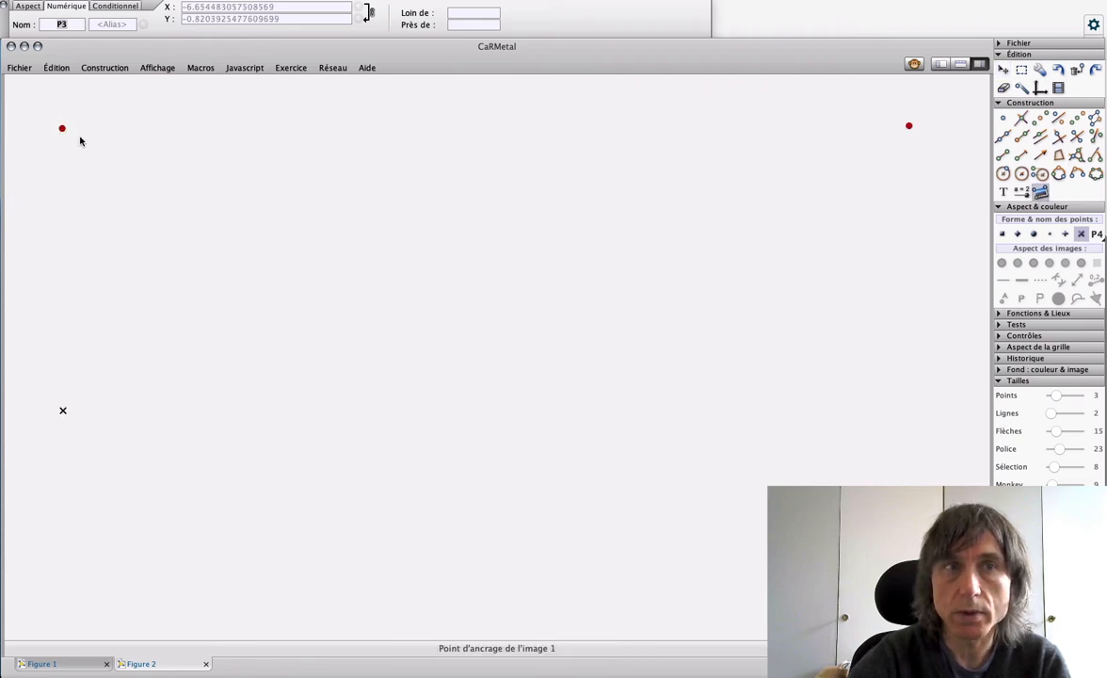
{"action": "left_click", "coordinate": [62, 129]}
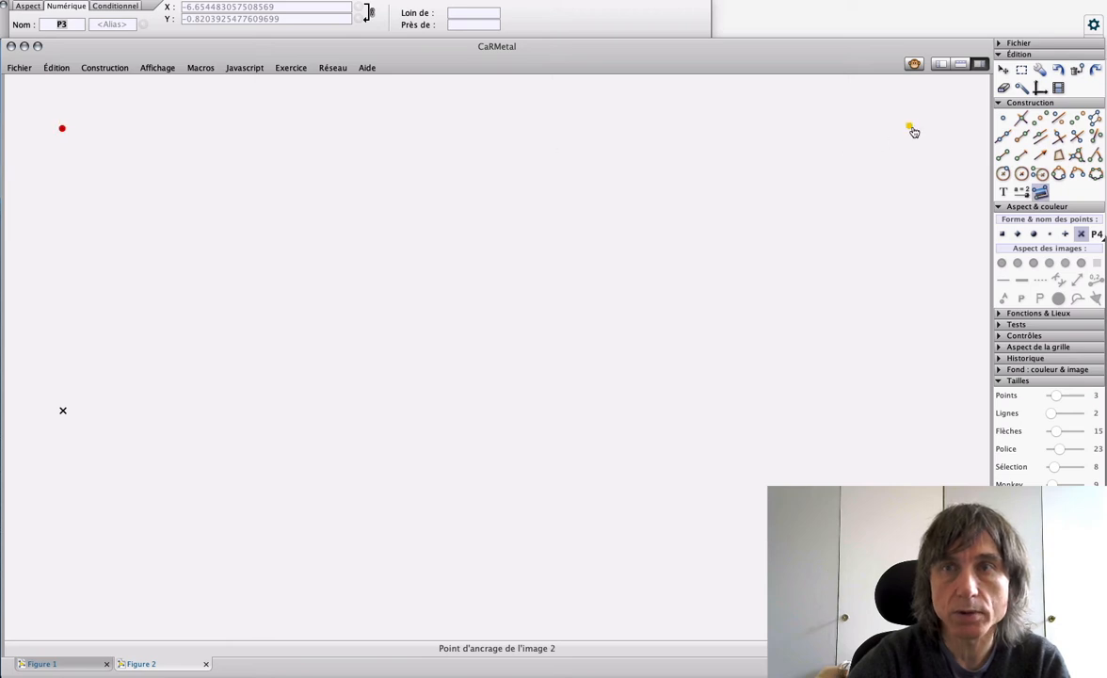
{"action": "left_click", "coordinate": [911, 127]}
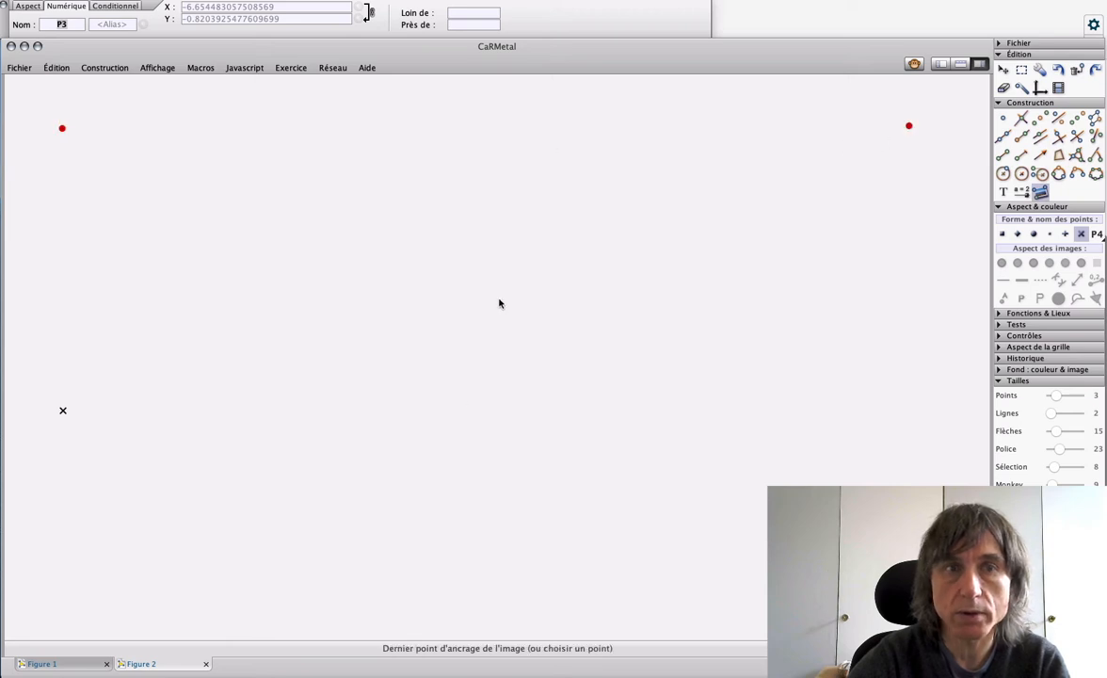
{"action": "left_click", "coordinate": [65, 413]}
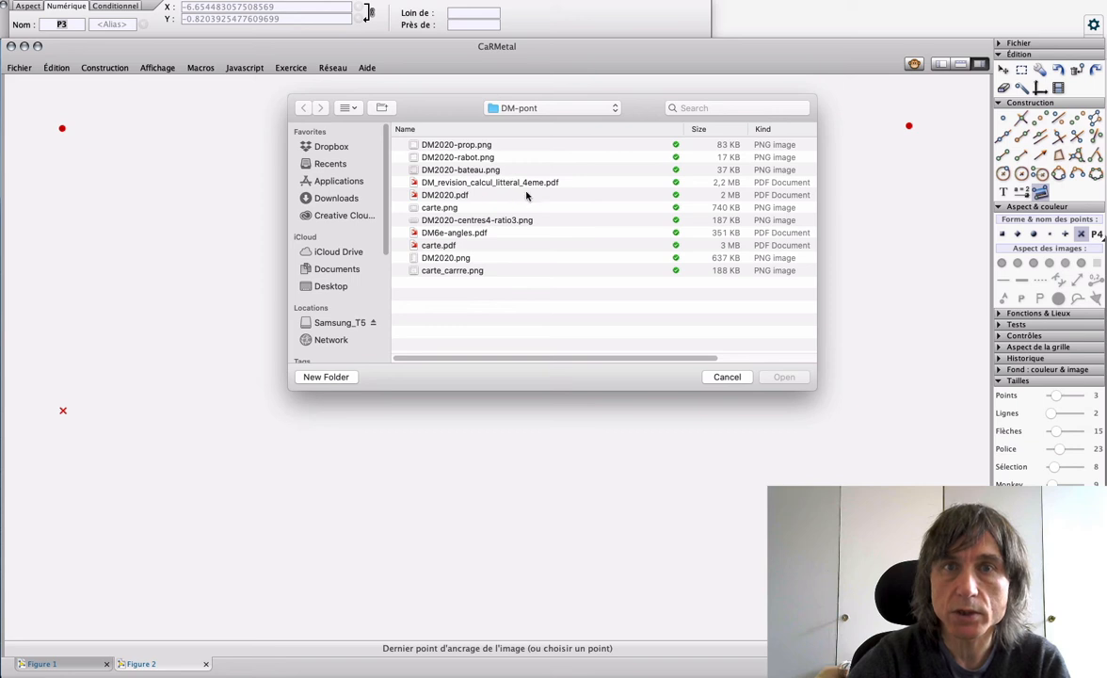
{"action": "left_click", "coordinate": [464, 219]}
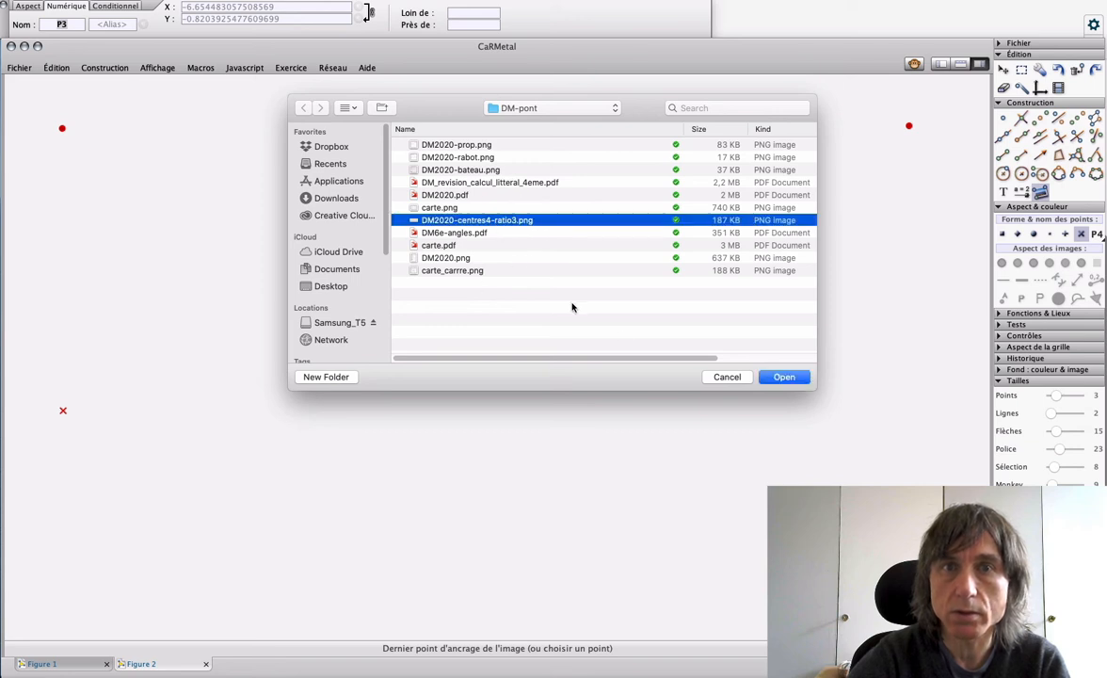
{"action": "left_click", "coordinate": [785, 377]}
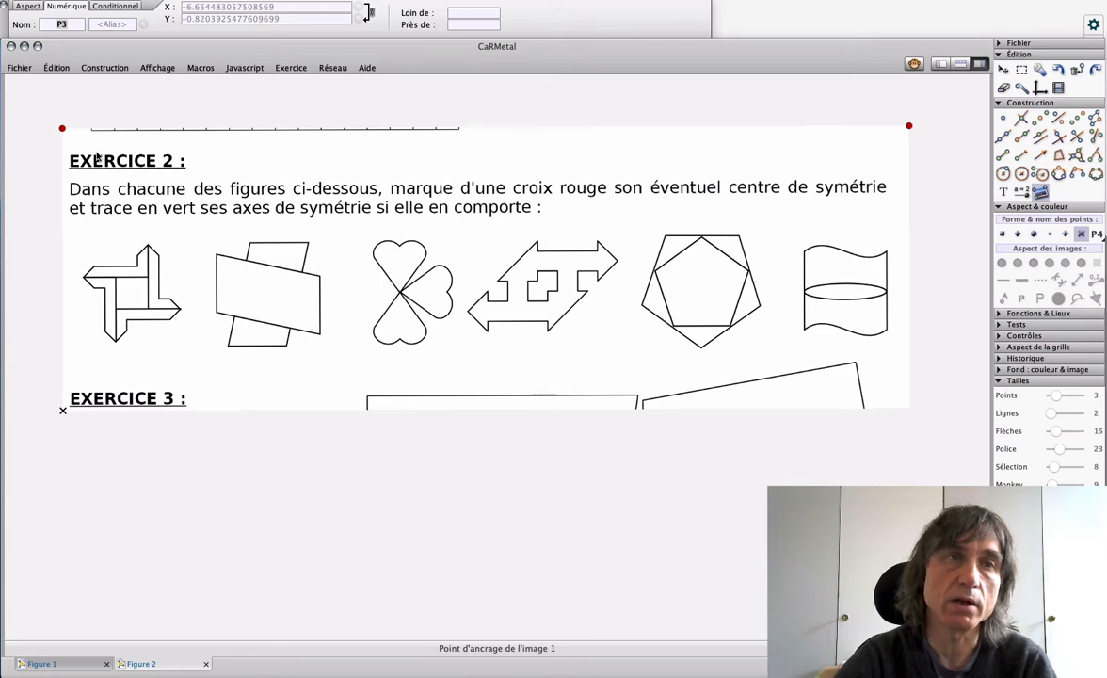
{"action": "left_click_drag", "start_coordinate": [62, 128], "coordinate": [27, 118]}
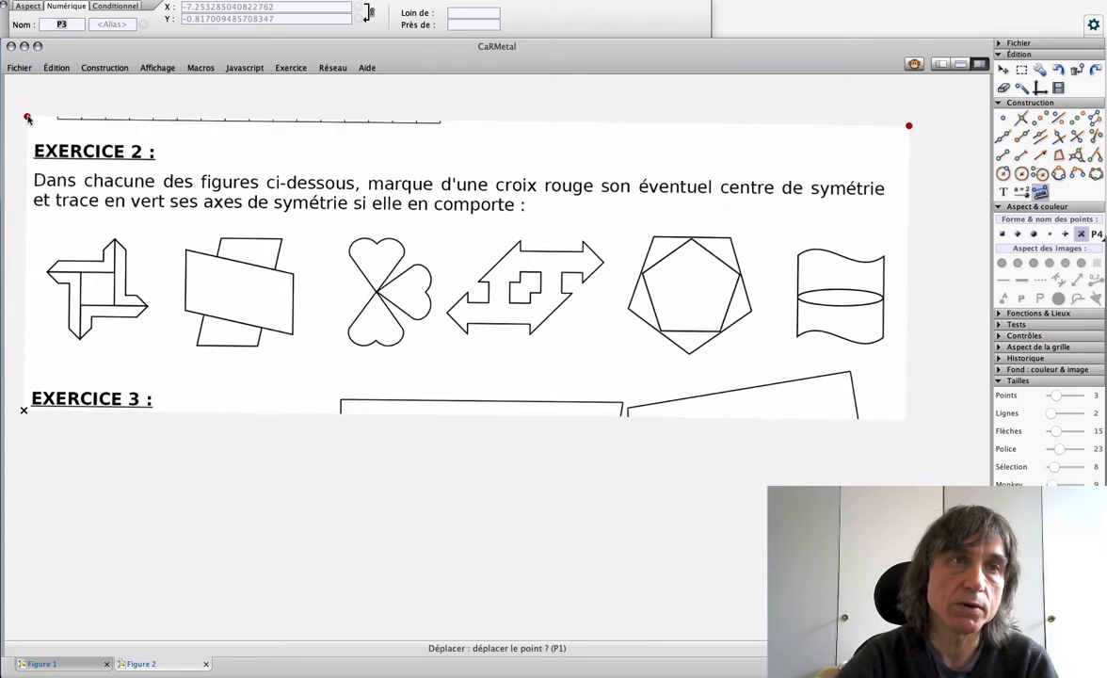
{"action": "left_click_drag", "start_coordinate": [908, 125], "coordinate": [952, 122]}
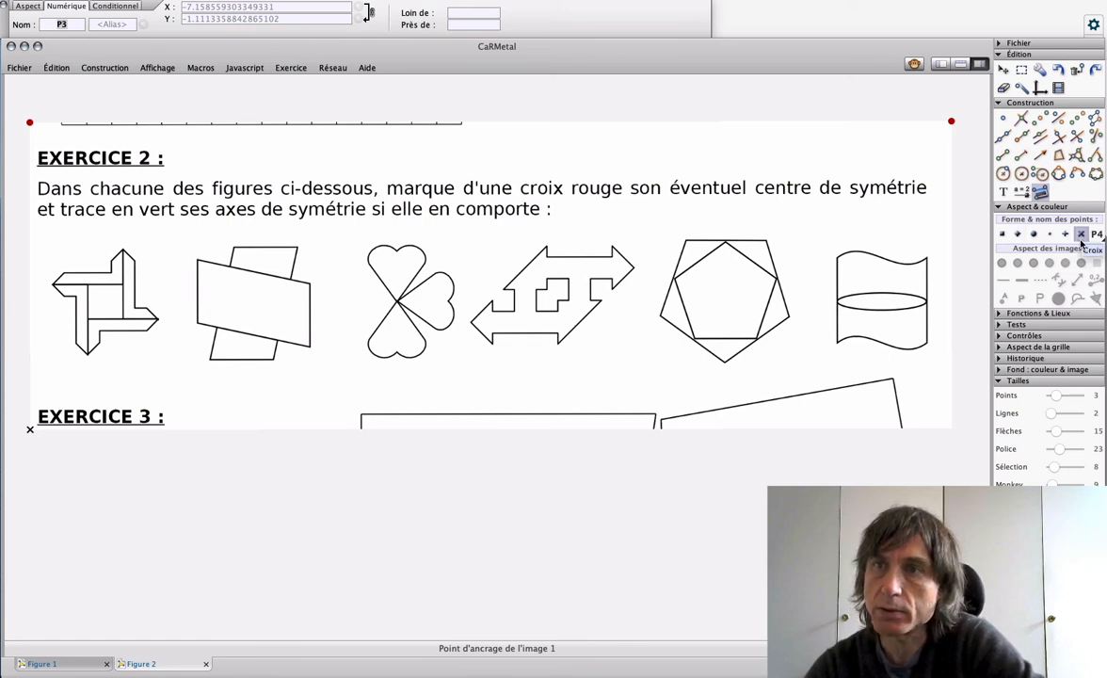
Step: Set the point size to 6 and mark red cross points at the centres of the first, second, fourth and sixth shapes in Exercise 2
{"action": "left_click_drag", "start_coordinate": [1057, 399], "coordinate": [1070, 400]}
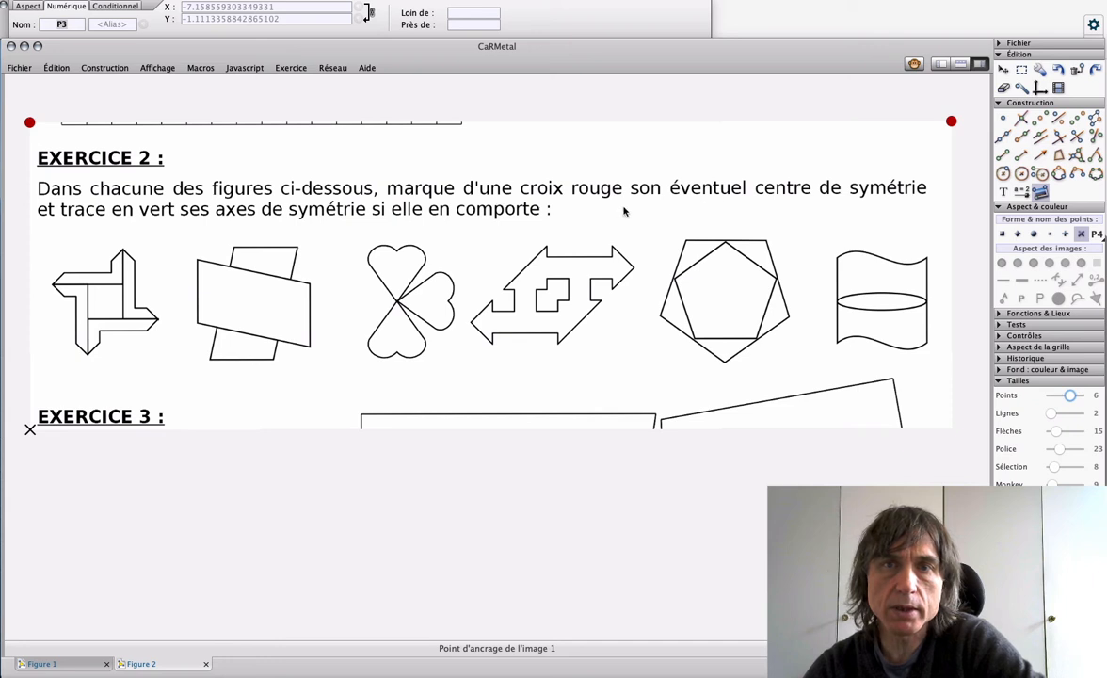
{"action": "left_click", "coordinate": [1002, 118]}
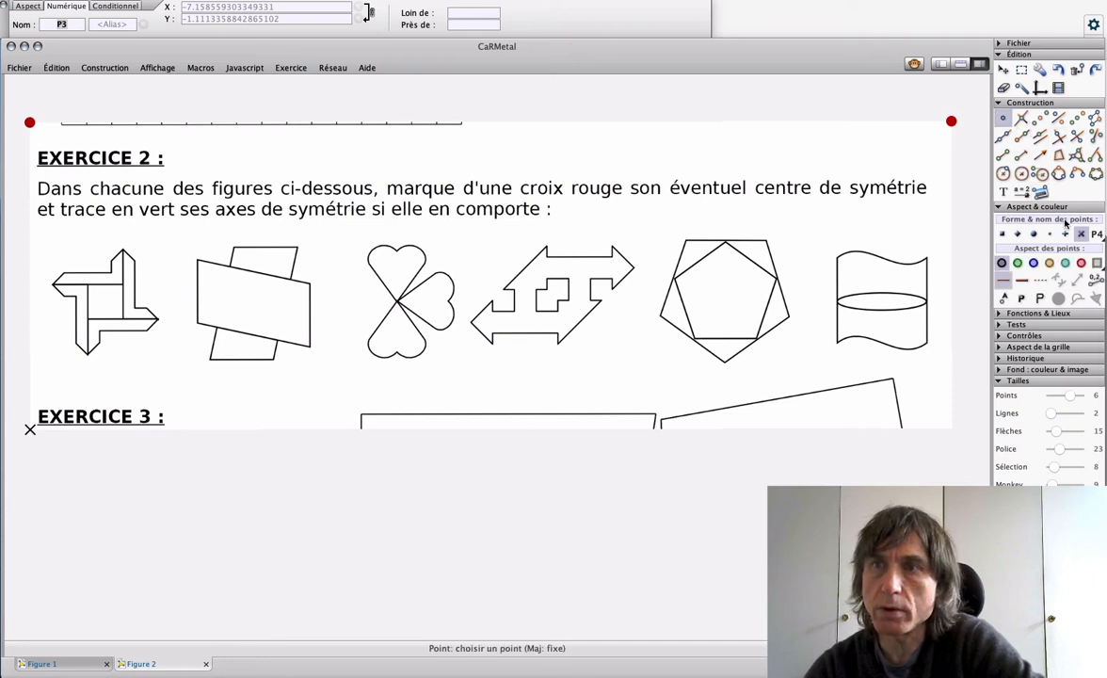
{"action": "left_click", "coordinate": [1081, 262]}
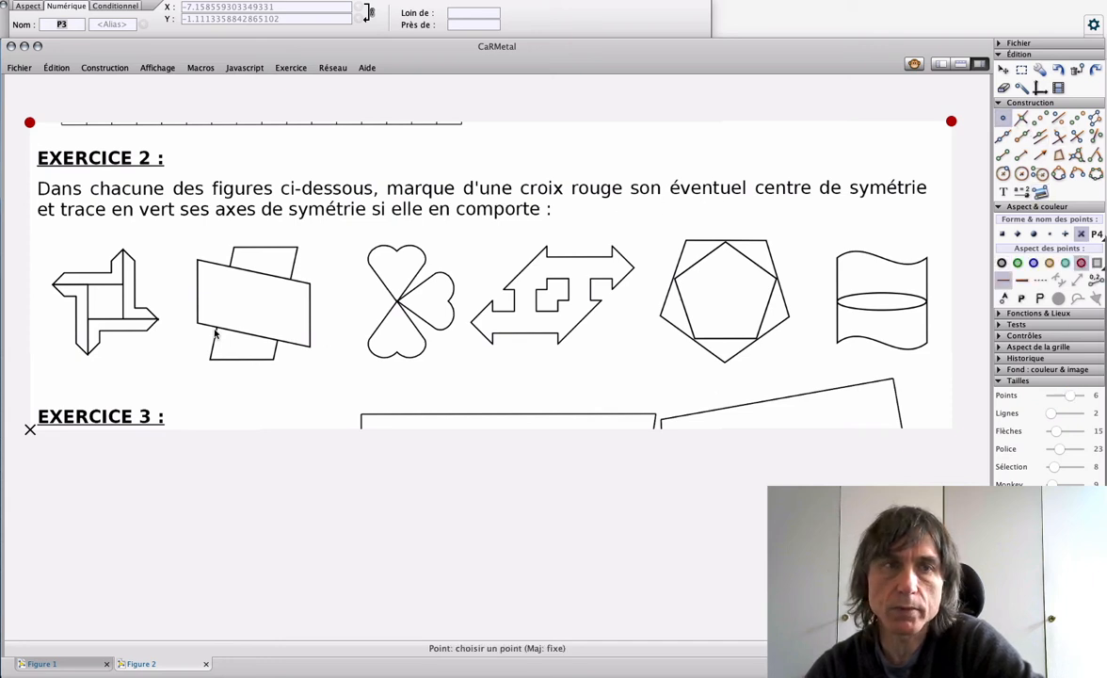
{"action": "left_click", "coordinate": [104, 302]}
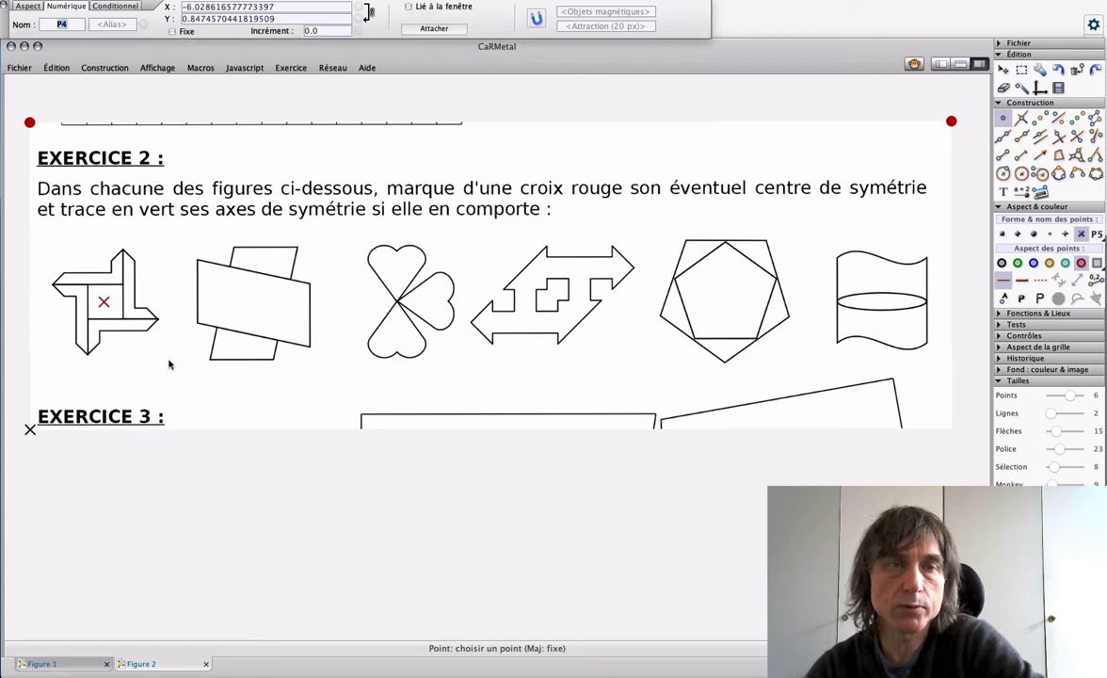
{"action": "left_click", "coordinate": [251, 303]}
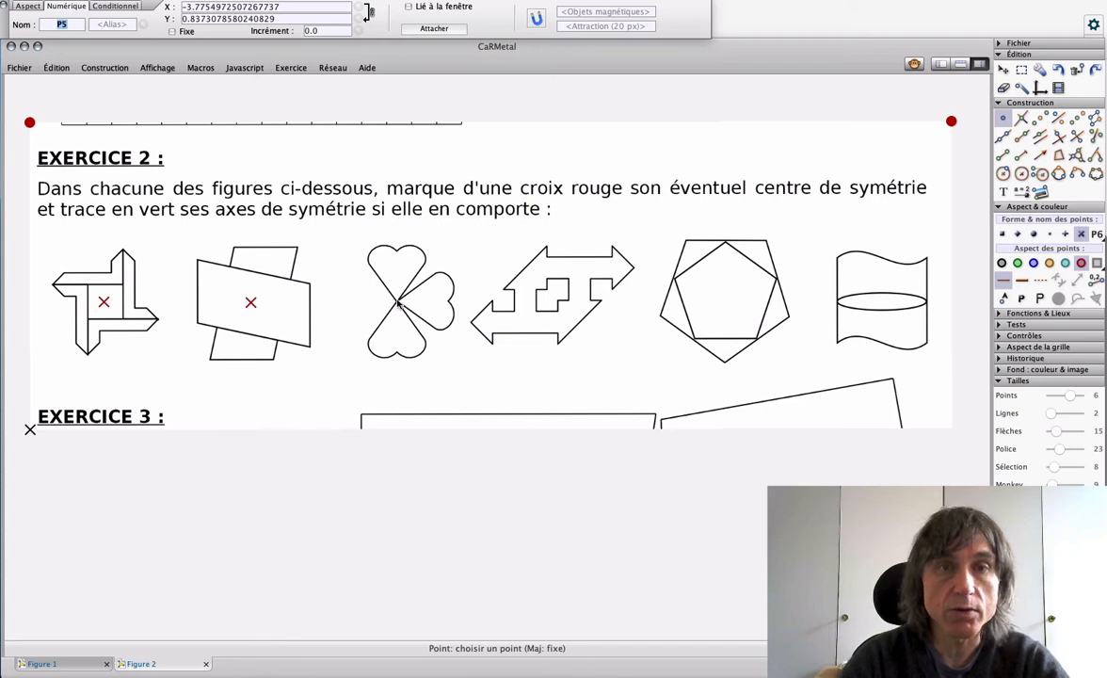
{"action": "left_click", "coordinate": [551, 296]}
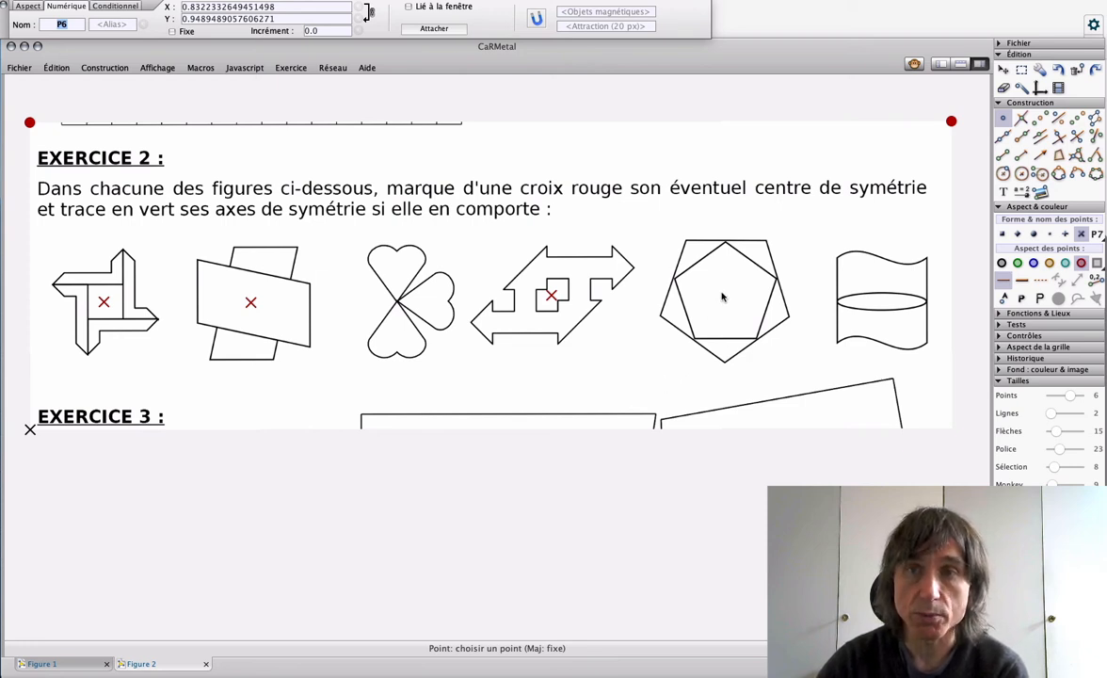
{"action": "left_click", "coordinate": [882, 302]}
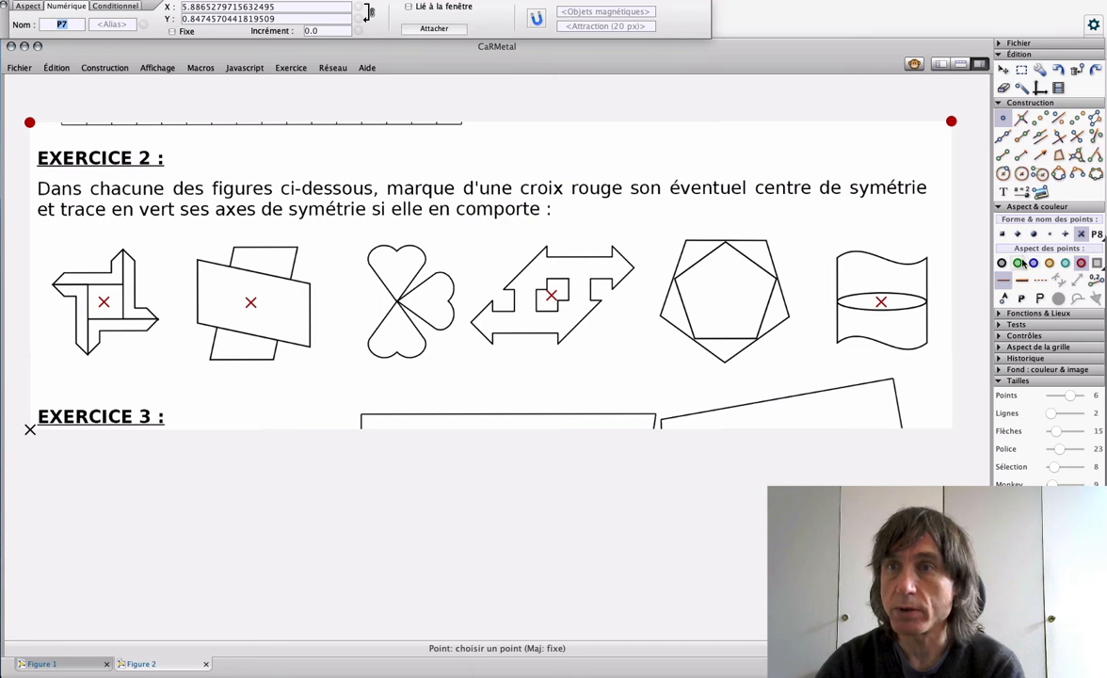
Step: Set tiny dot points, point size 3 and line size 1, and draw a green horizontal segment through the centre of the three-heart shape
{"action": "left_click", "coordinate": [1004, 154]}
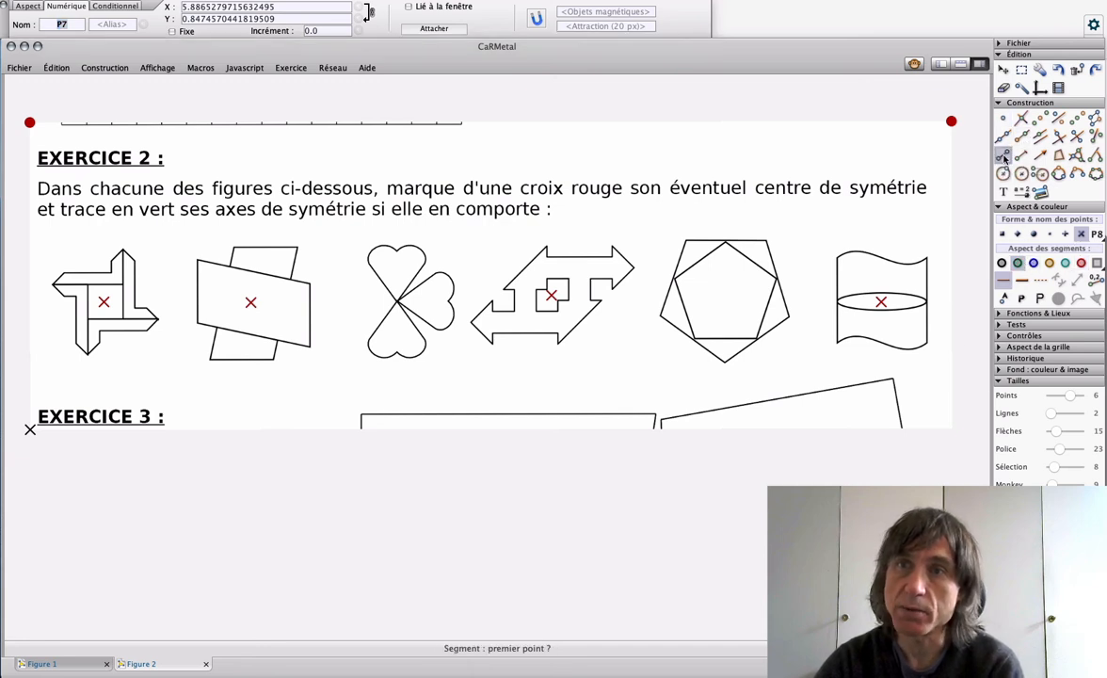
{"action": "left_click", "coordinate": [1051, 233]}
{"action": "left_click_drag", "start_coordinate": [1068, 396], "coordinate": [1054, 400]}
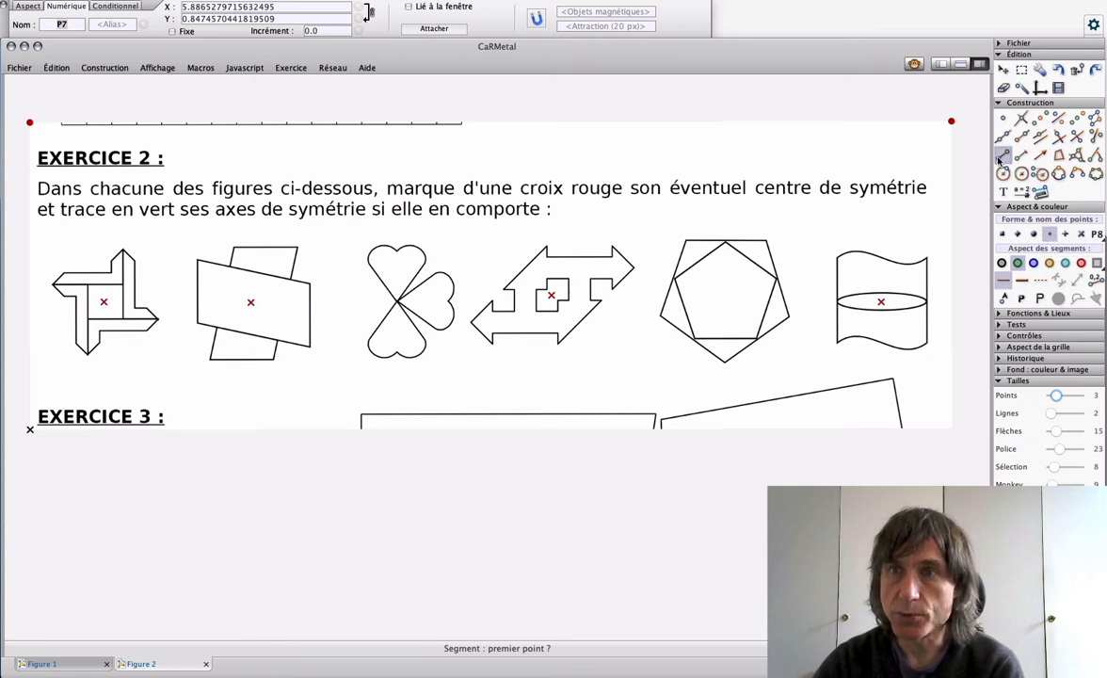
{"action": "left_click_drag", "start_coordinate": [1053, 415], "coordinate": [1047, 414]}
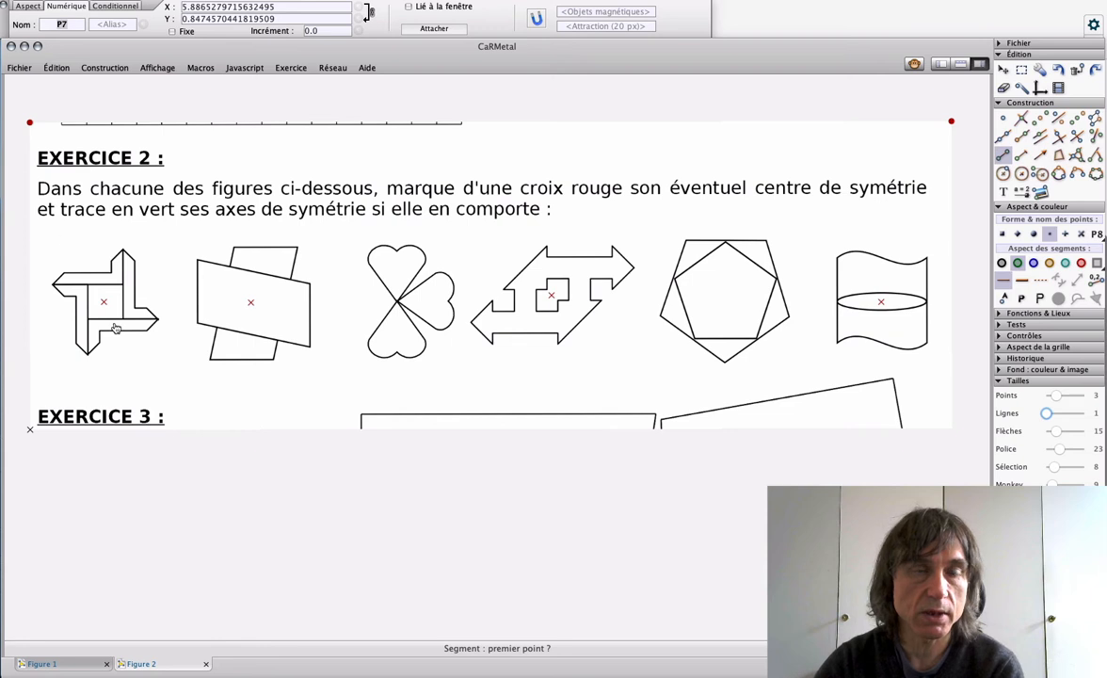
{"action": "scroll", "coordinate": [103, 336], "scroll_direction": "down", "scroll_amount": 1}
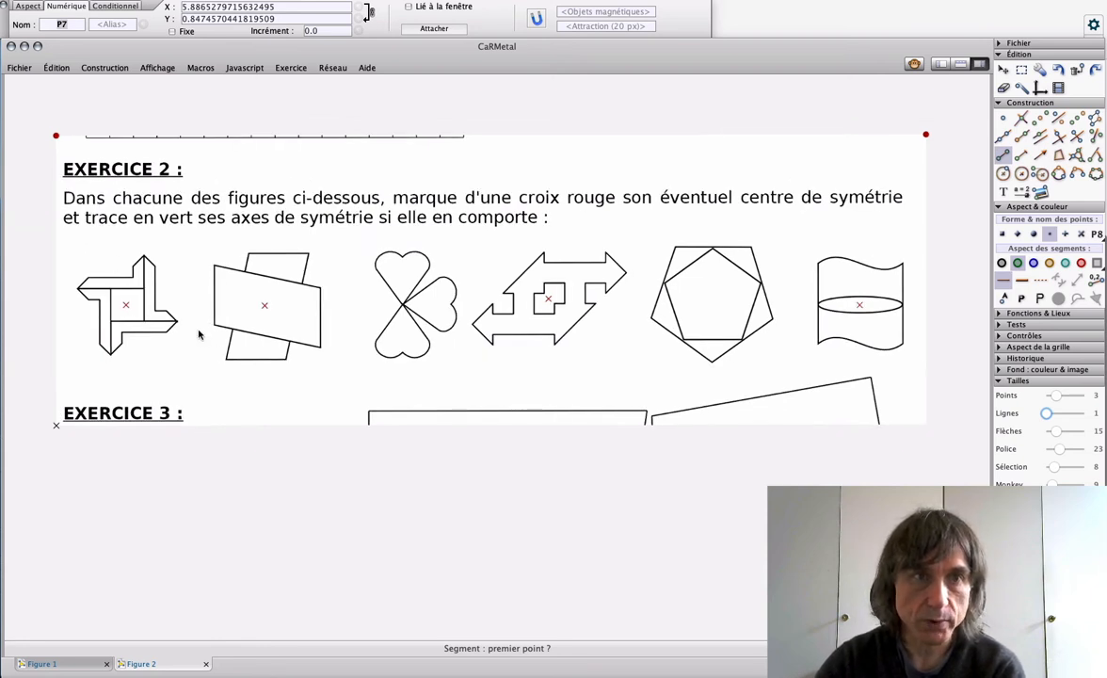
{"action": "scroll", "coordinate": [198, 334], "scroll_direction": "up", "scroll_amount": 1}
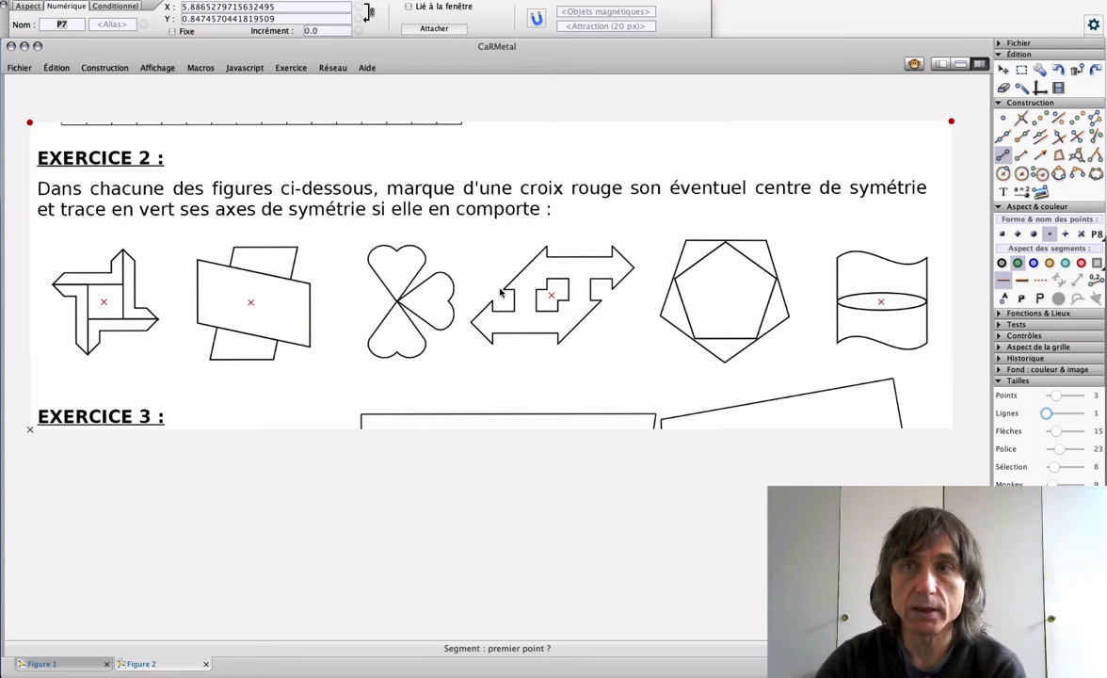
{"action": "left_click", "coordinate": [340, 302]}
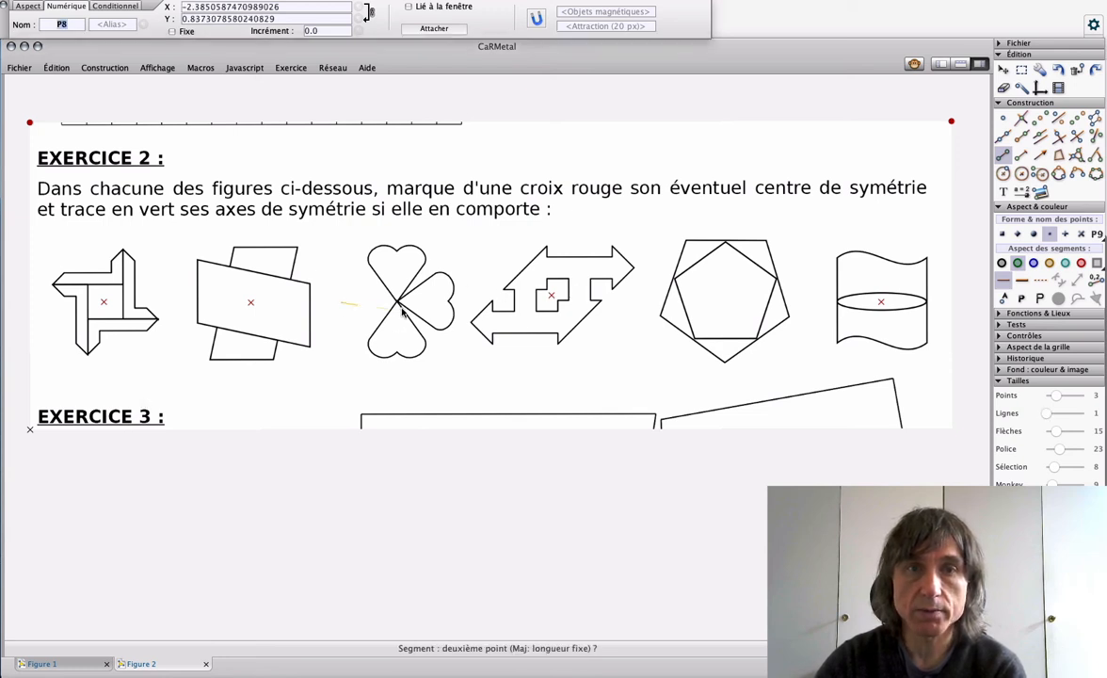
{"action": "left_click", "coordinate": [476, 302]}
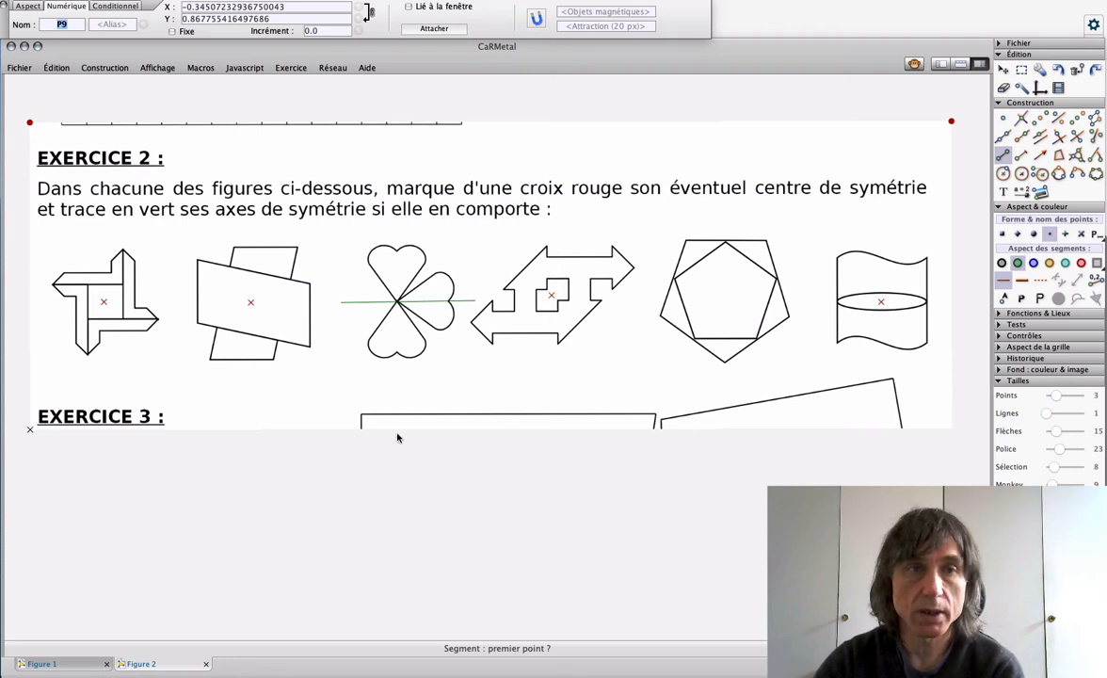
Step: Draw the five green symmetry axes of the nested pentagons as segments extending past the outer pentagon through opposite vertices
{"action": "left_click", "coordinate": [726, 212]}
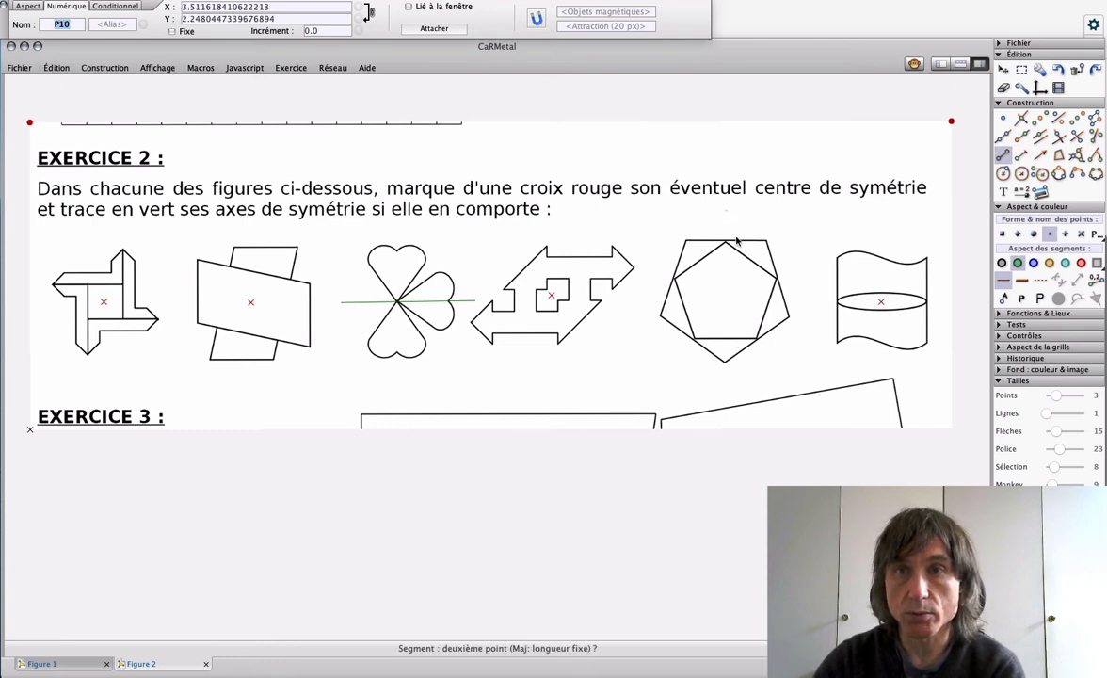
{"action": "left_click", "coordinate": [726, 381]}
{"action": "left_click", "coordinate": [676, 227]}
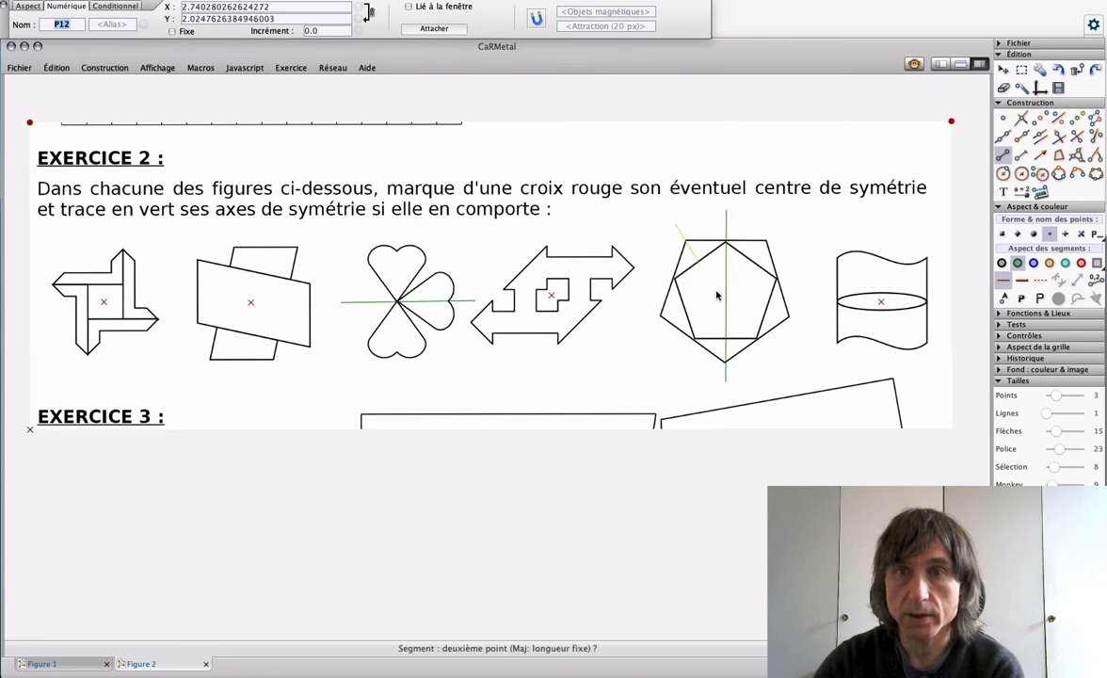
{"action": "left_click", "coordinate": [774, 365]}
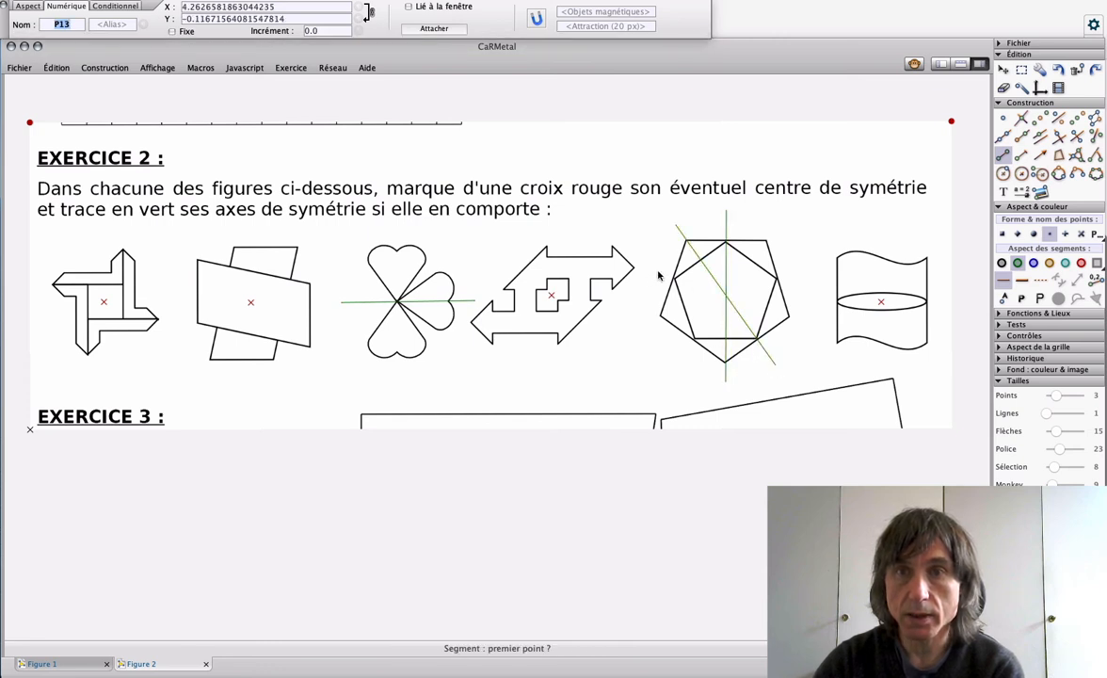
{"action": "left_click", "coordinate": [657, 275]}
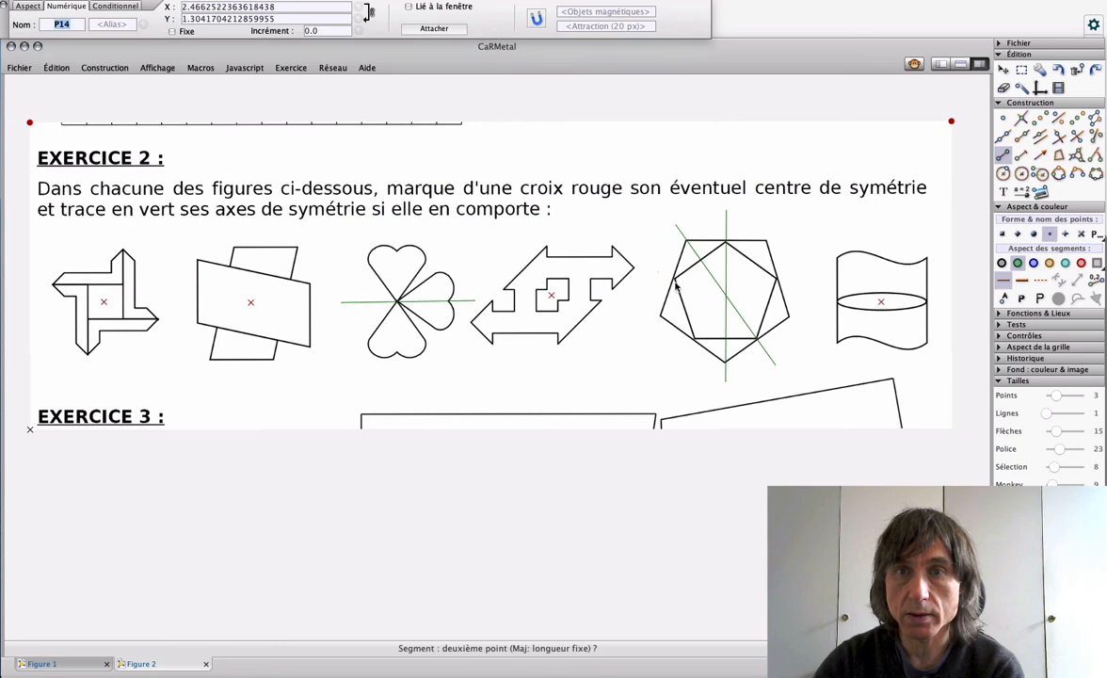
{"action": "left_click", "coordinate": [812, 326]}
{"action": "left_click", "coordinate": [633, 326]}
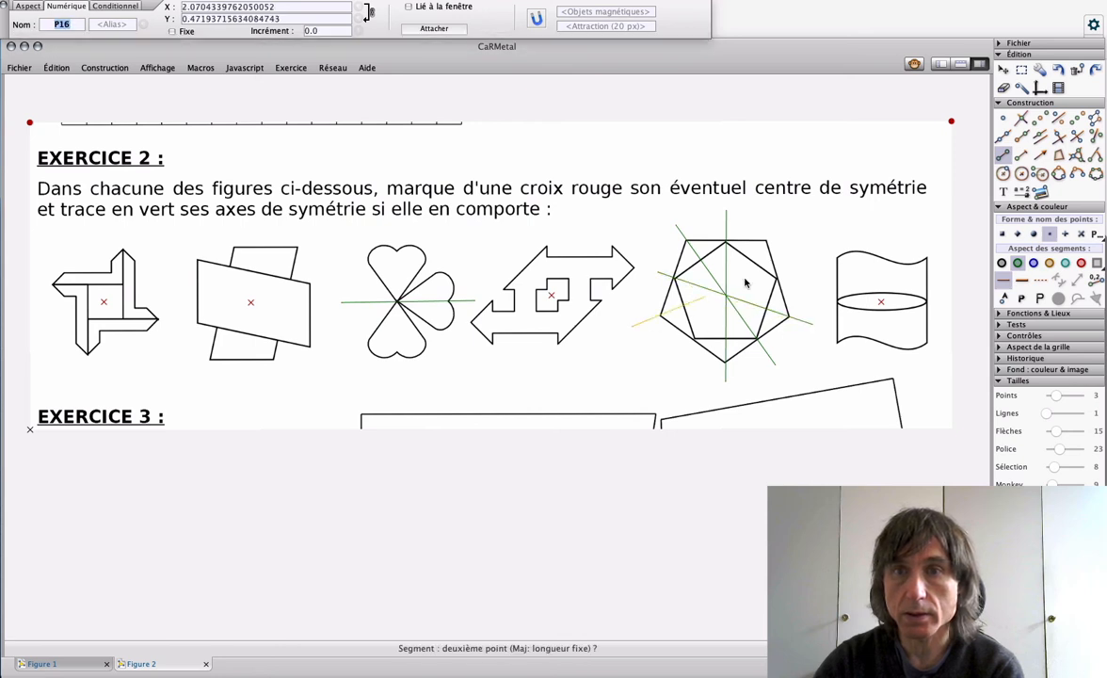
{"action": "left_click", "coordinate": [808, 270]}
{"action": "left_click", "coordinate": [777, 227]}
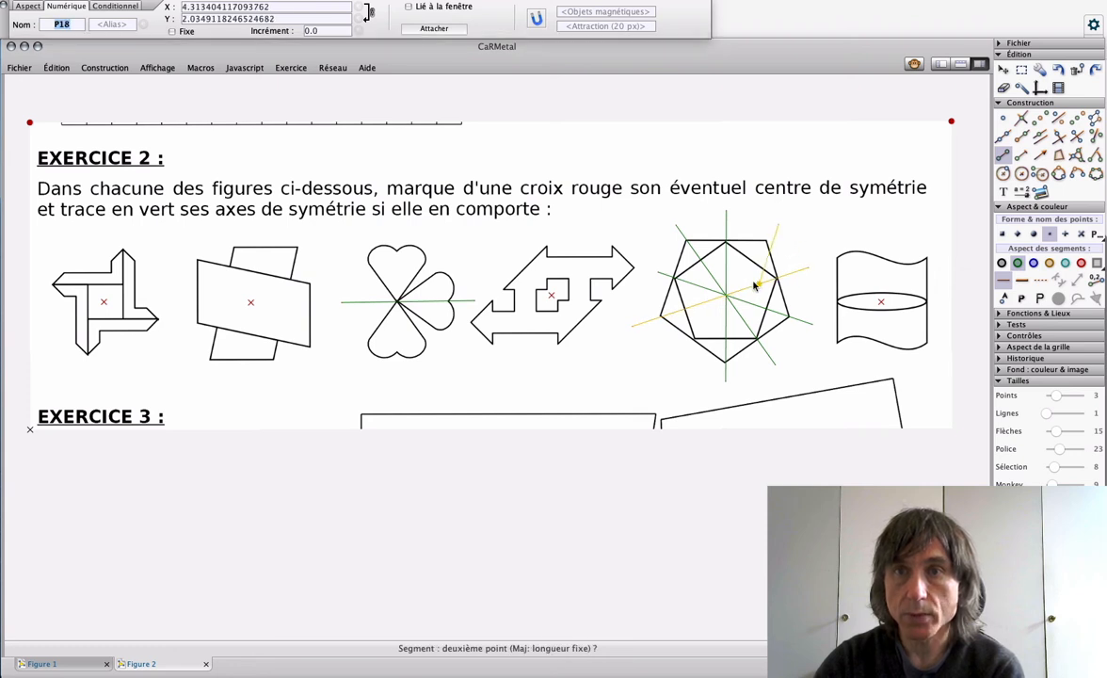
{"action": "left_click", "coordinate": [672, 370]}
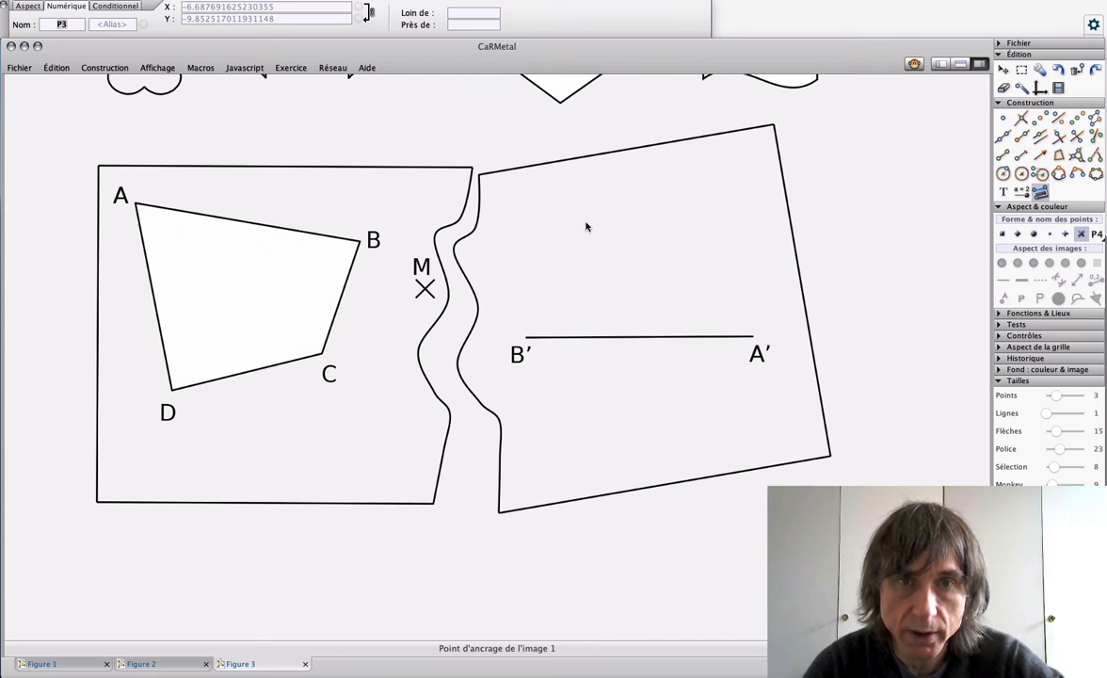
Step: Trace sides AB and BC of quadrilateral ABCD in Figure 3 with thick blue segments, using line size 2 and cross-shaped endpoints
{"action": "left_click", "coordinate": [1006, 155]}
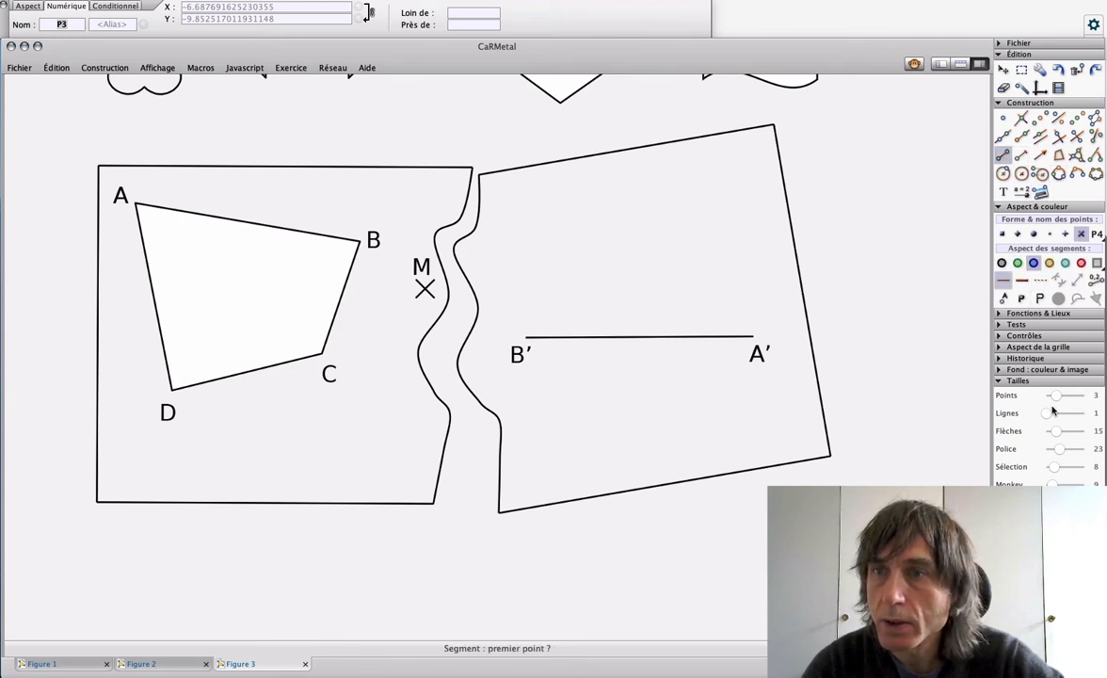
{"action": "left_click_drag", "start_coordinate": [1045, 415], "coordinate": [1050, 417]}
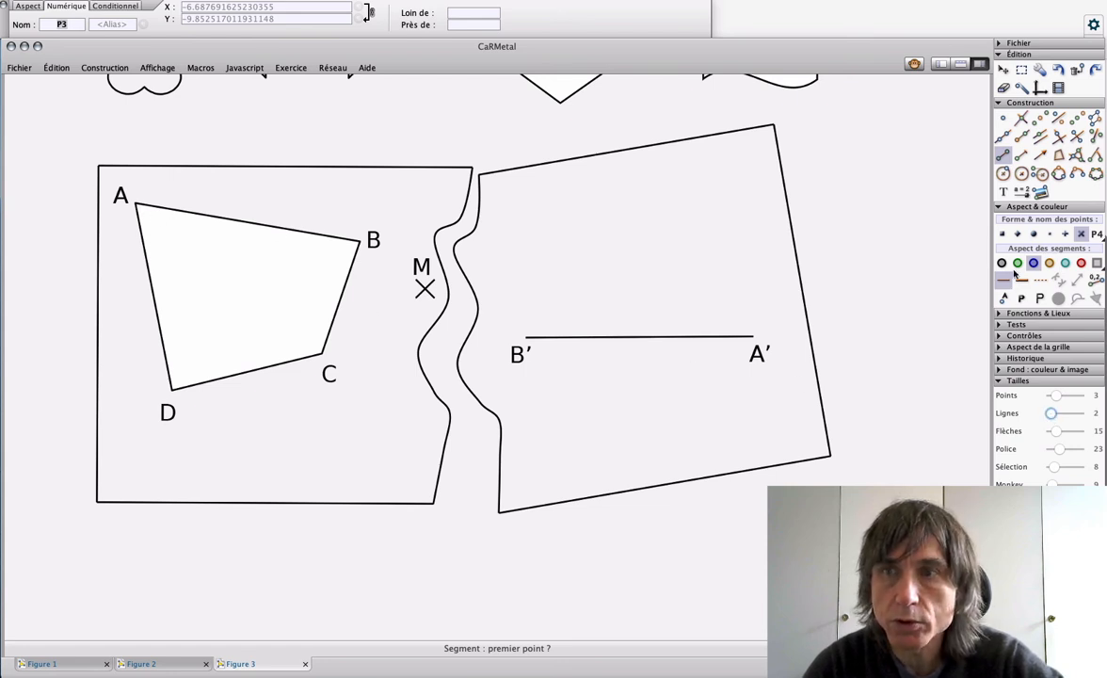
{"action": "left_click", "coordinate": [137, 205]}
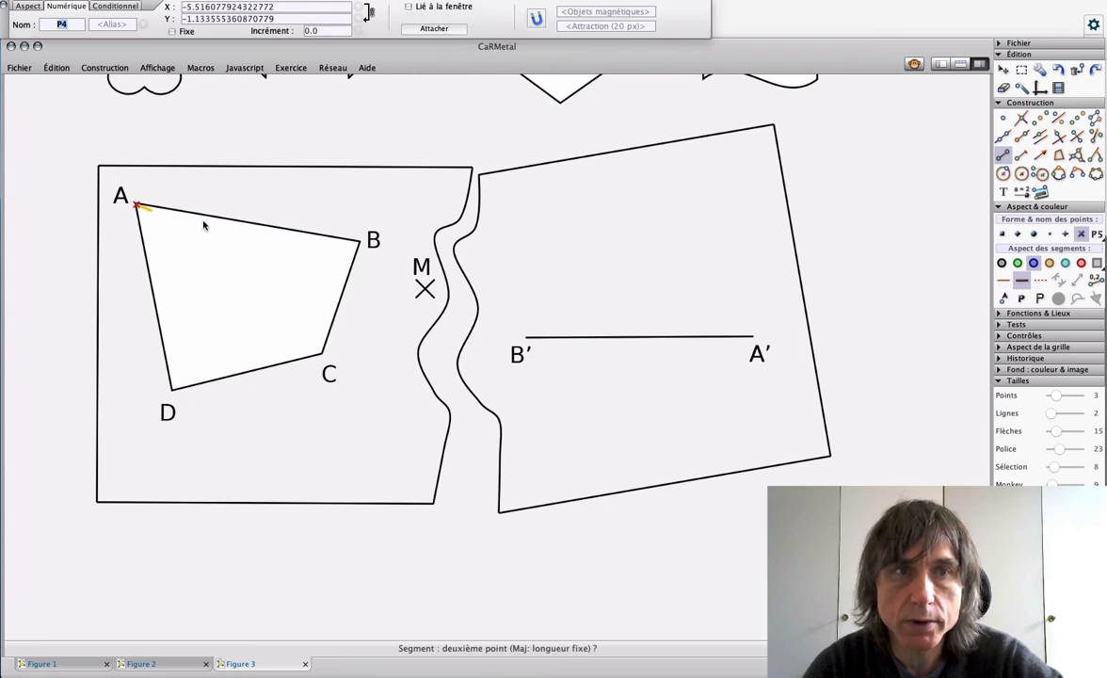
{"action": "left_click", "coordinate": [359, 242]}
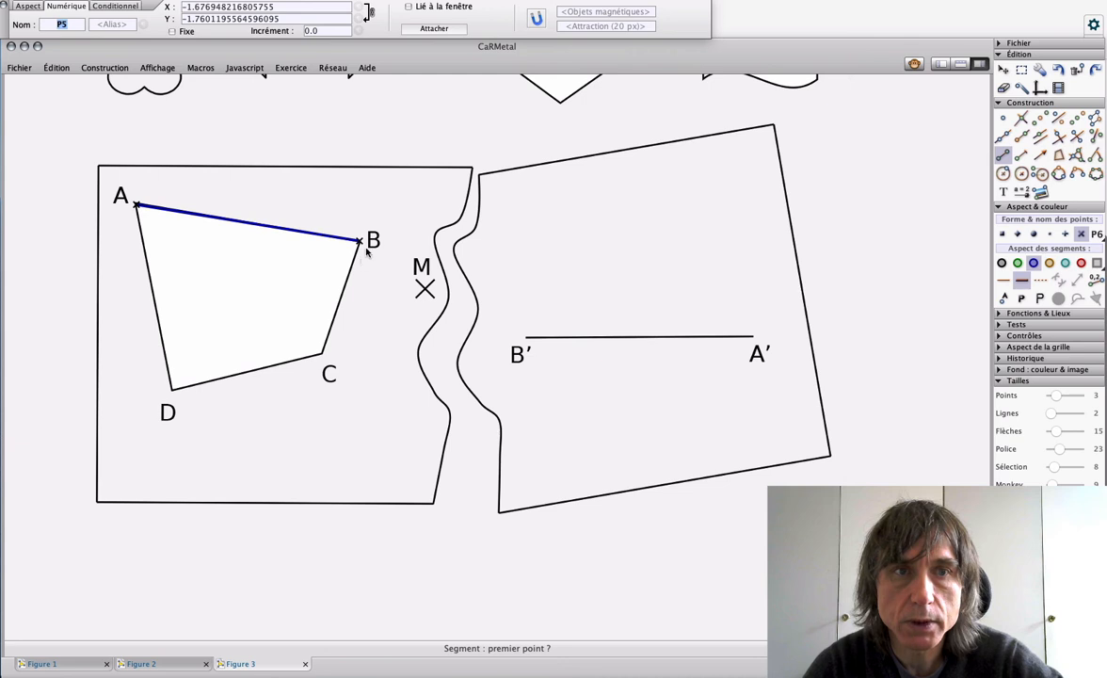
{"action": "left_click", "coordinate": [358, 242]}
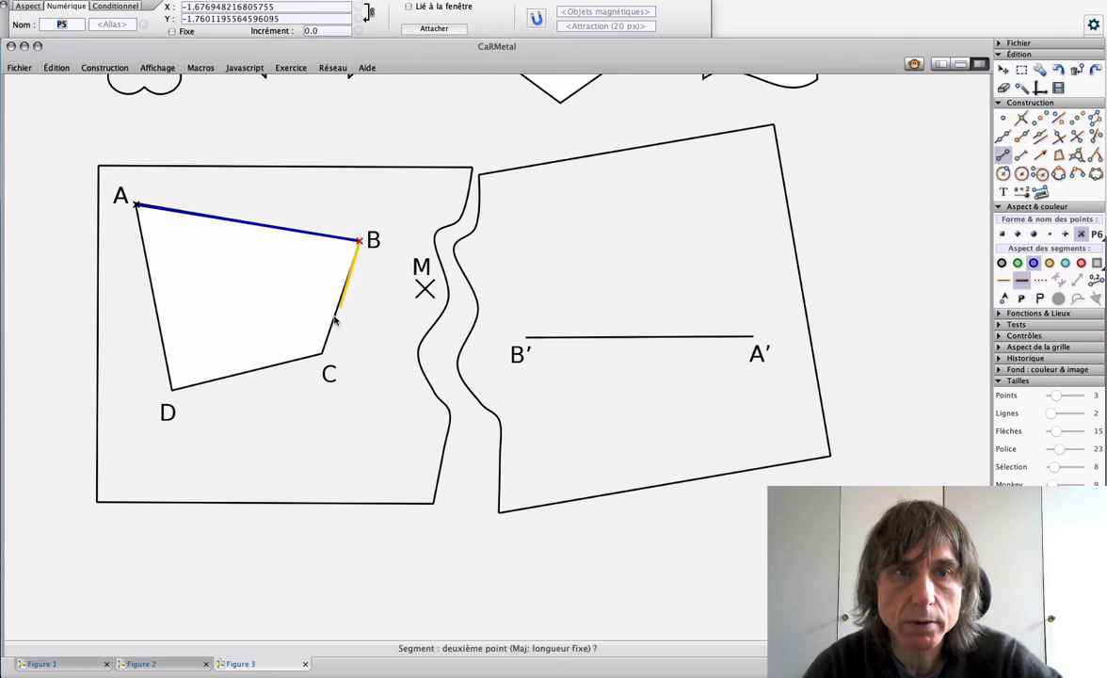
{"action": "left_click", "coordinate": [321, 355]}
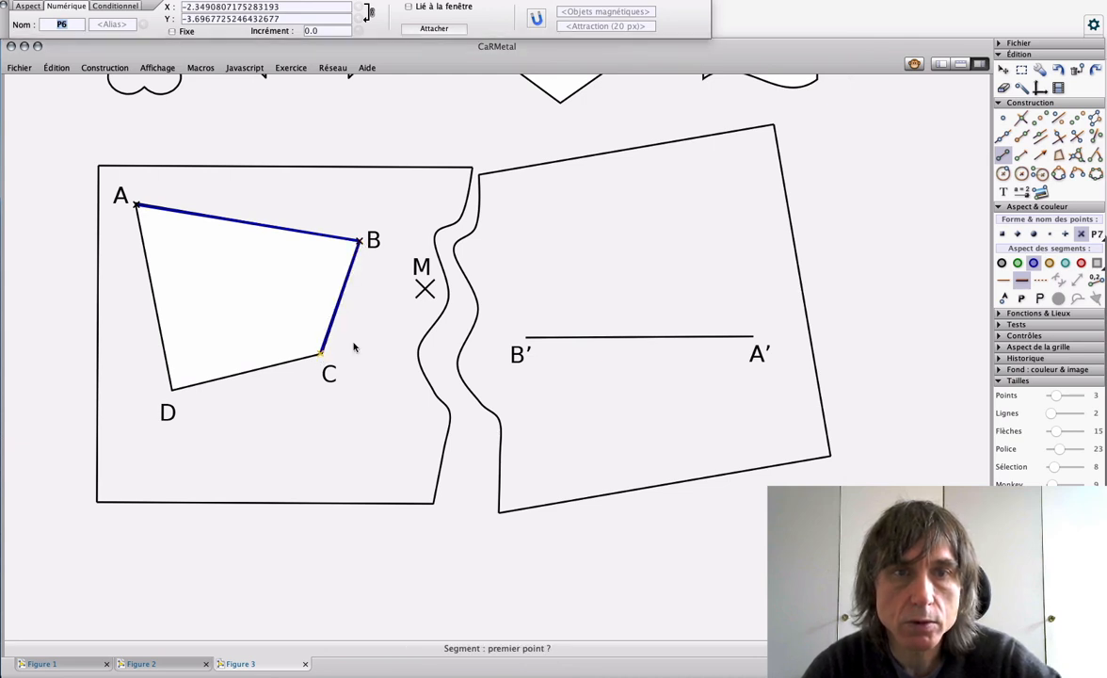
Step: Trace sides CD and DA of quadrilateral ABCD with thick blue segments to complete its outline
{"action": "left_click", "coordinate": [318, 361]}
{"action": "left_click", "coordinate": [172, 389]}
{"action": "left_click", "coordinate": [172, 389]}
{"action": "left_click", "coordinate": [136, 204]}
{"action": "key", "text": "Escape"}
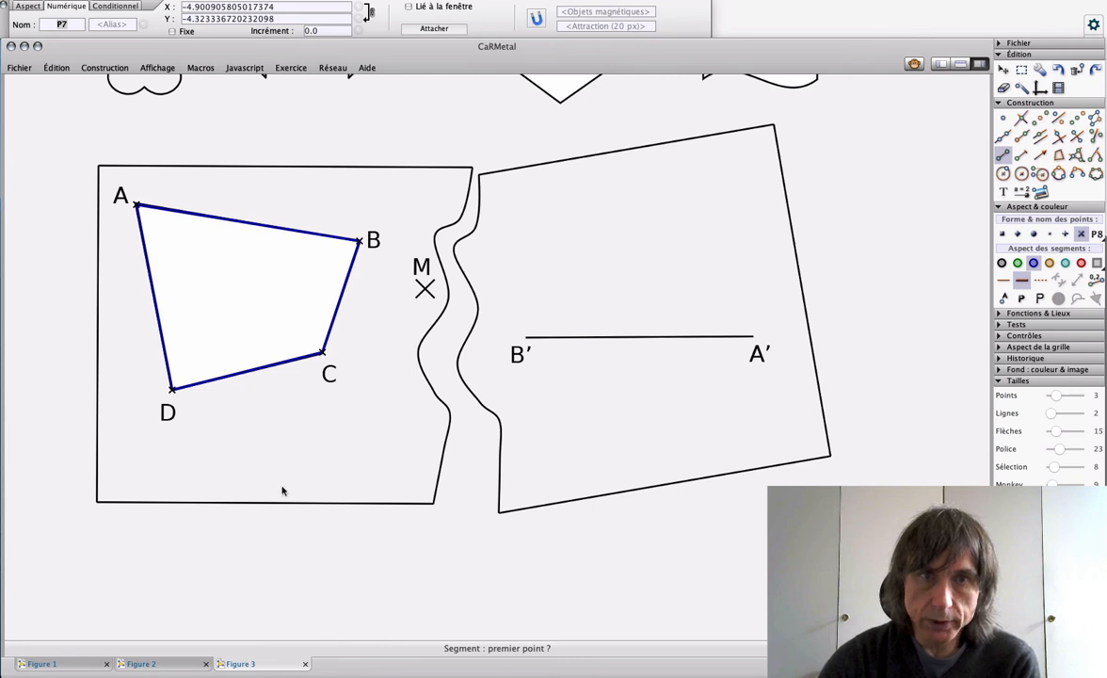
Step: Mark angle BAD of the quadrilateral in red with its measure, and move the measure label clear of the arc
{"action": "left_click", "coordinate": [1072, 156]}
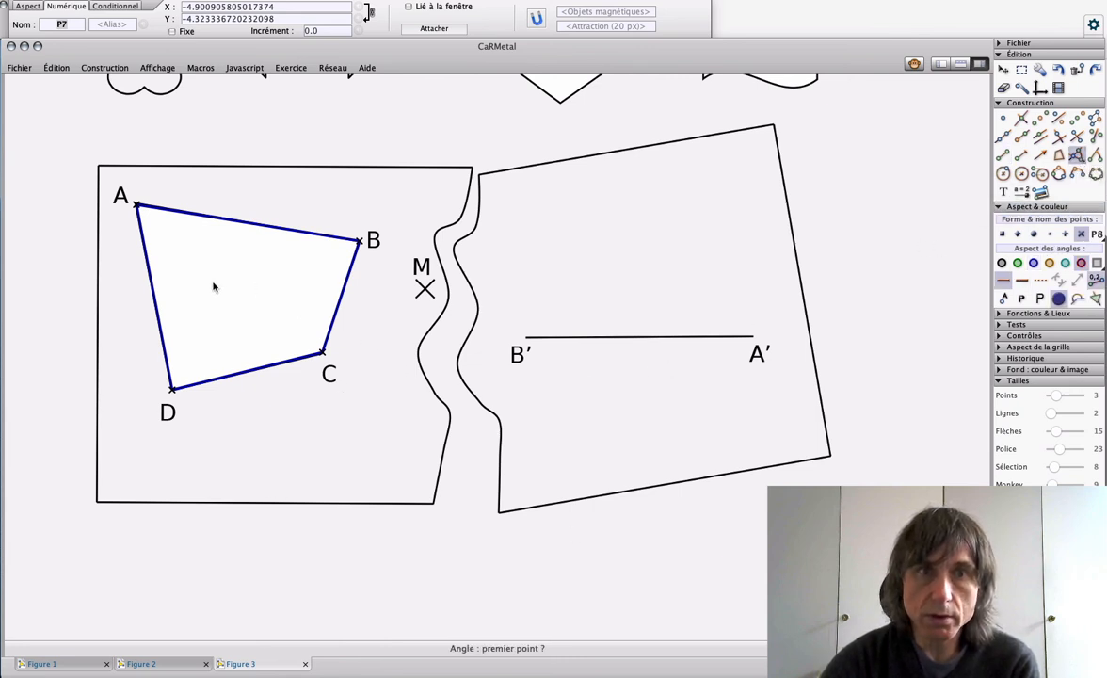
{"action": "left_click", "coordinate": [362, 242]}
{"action": "left_click", "coordinate": [138, 205]}
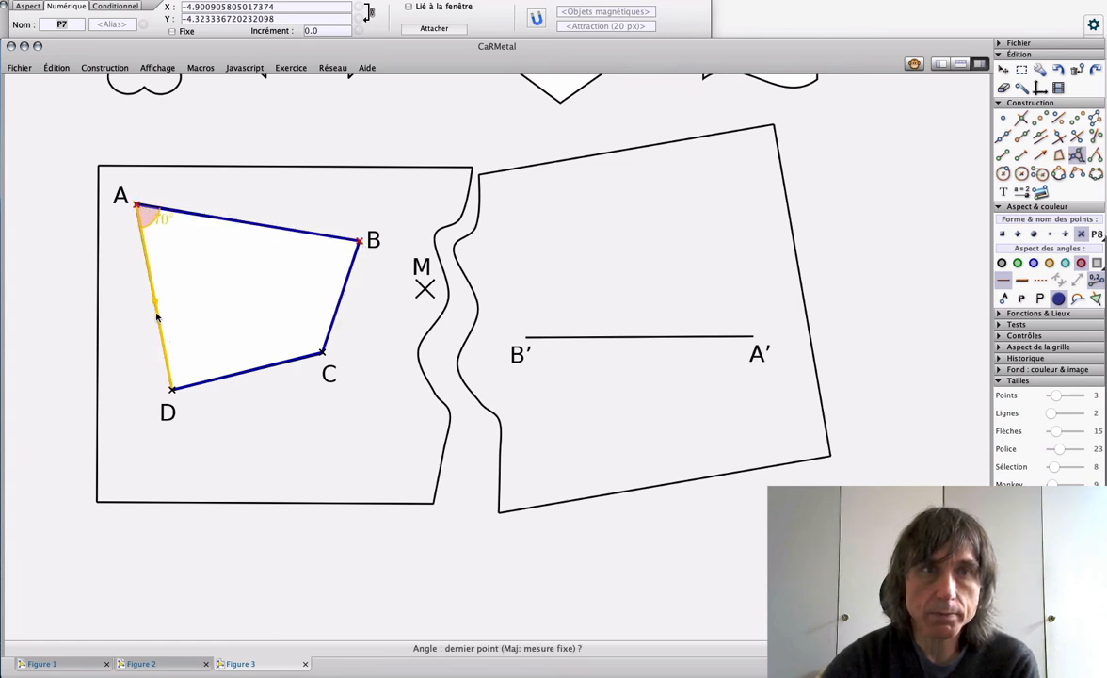
{"action": "left_click", "coordinate": [170, 387]}
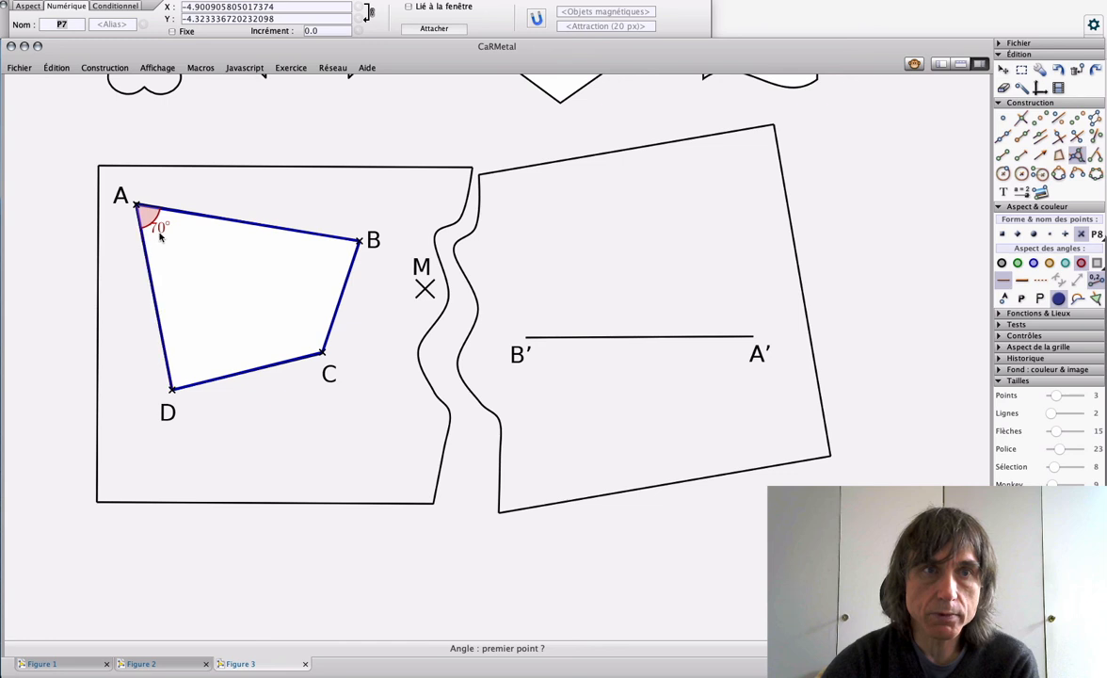
{"action": "left_click_drag", "start_coordinate": [170, 241], "coordinate": [179, 250]}
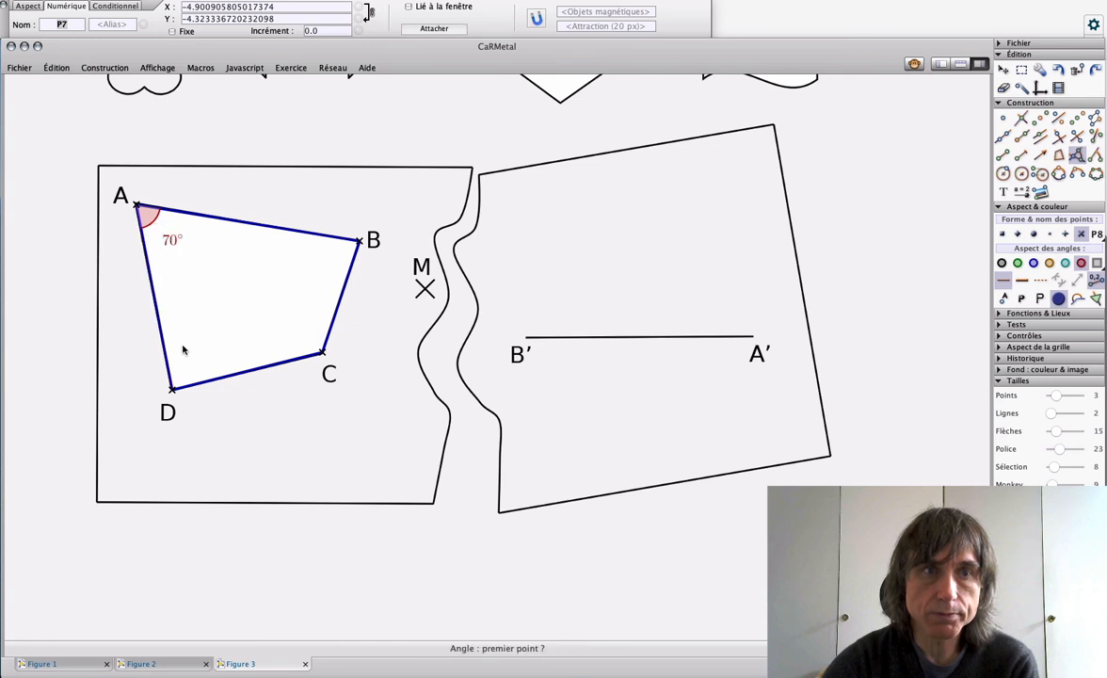
Step: Mark angle ABC in red with its measure, and shift its label clear of the arc inside the quadrilateral
{"action": "left_click", "coordinate": [137, 205]}
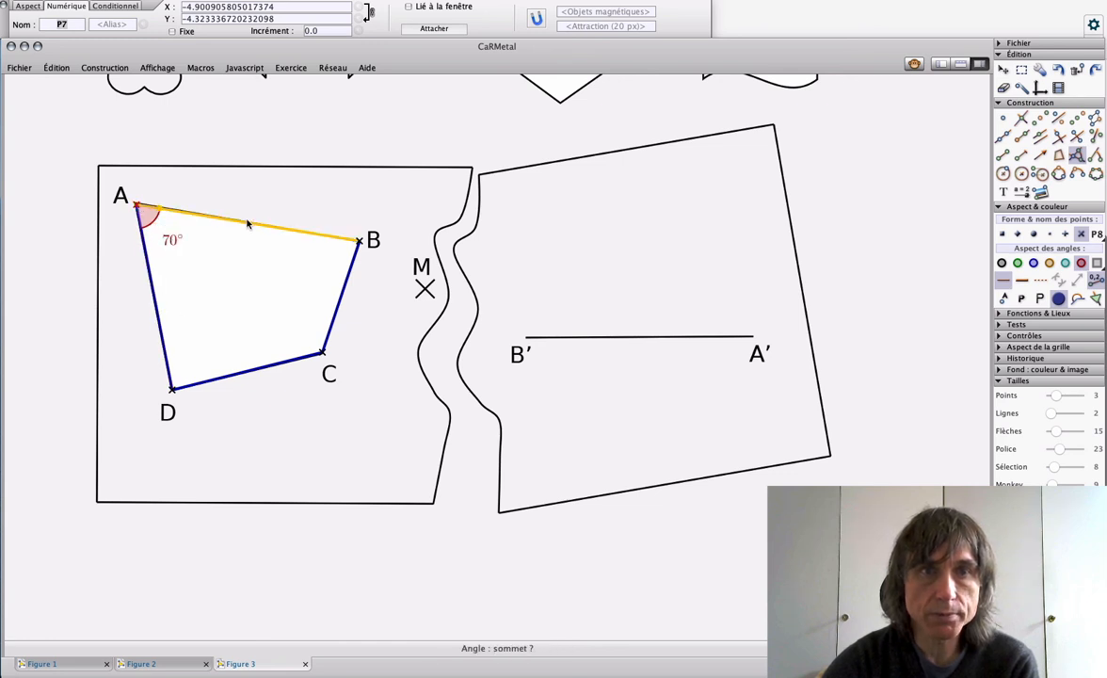
{"action": "left_click", "coordinate": [358, 243]}
{"action": "left_click", "coordinate": [323, 353]}
{"action": "left_click_drag", "start_coordinate": [325, 253], "coordinate": [322, 260]}
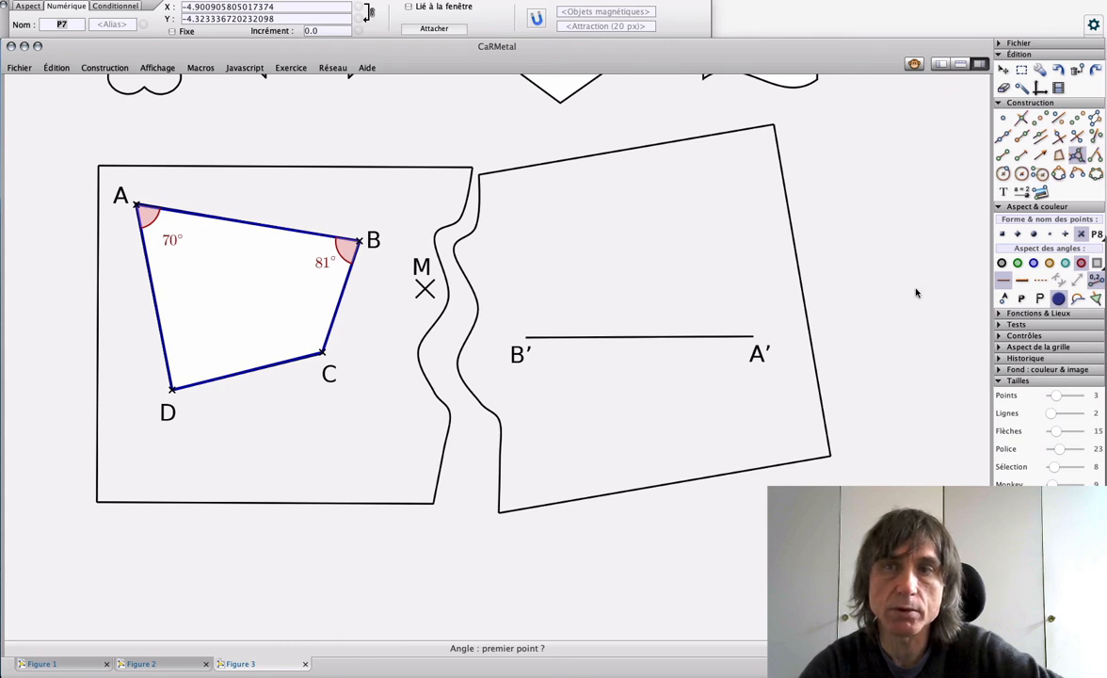
Step: Construct a fixed 81° angle at vertex B' from A', opening above segment B'A'
{"action": "left_click", "coordinate": [1095, 155]}
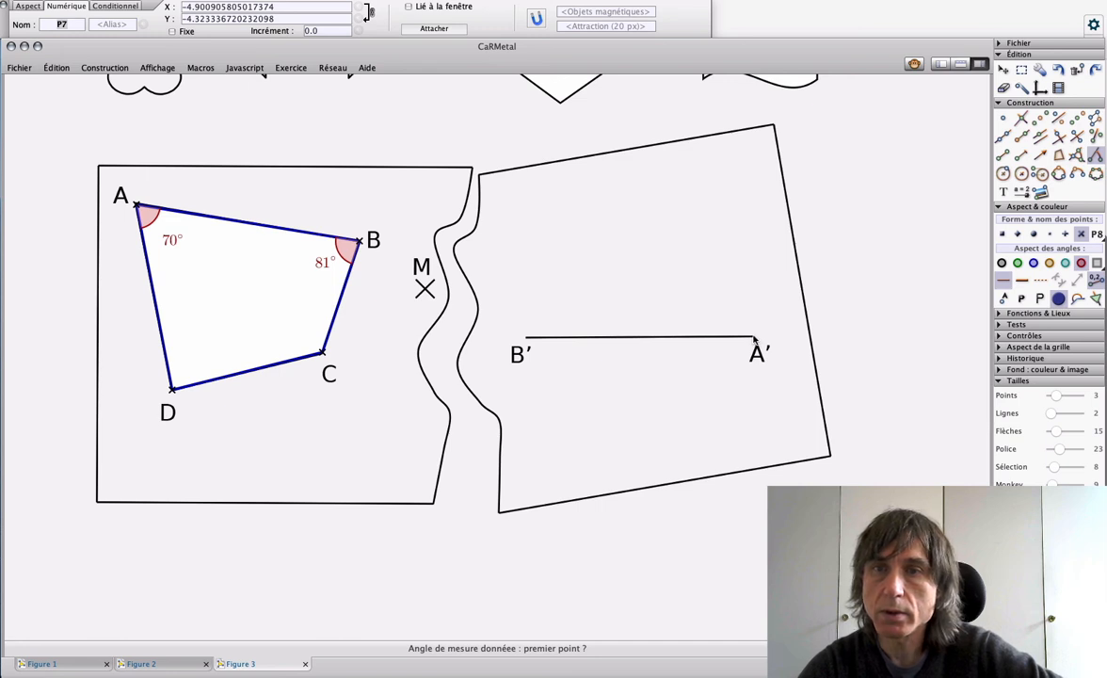
{"action": "left_click", "coordinate": [753, 337]}
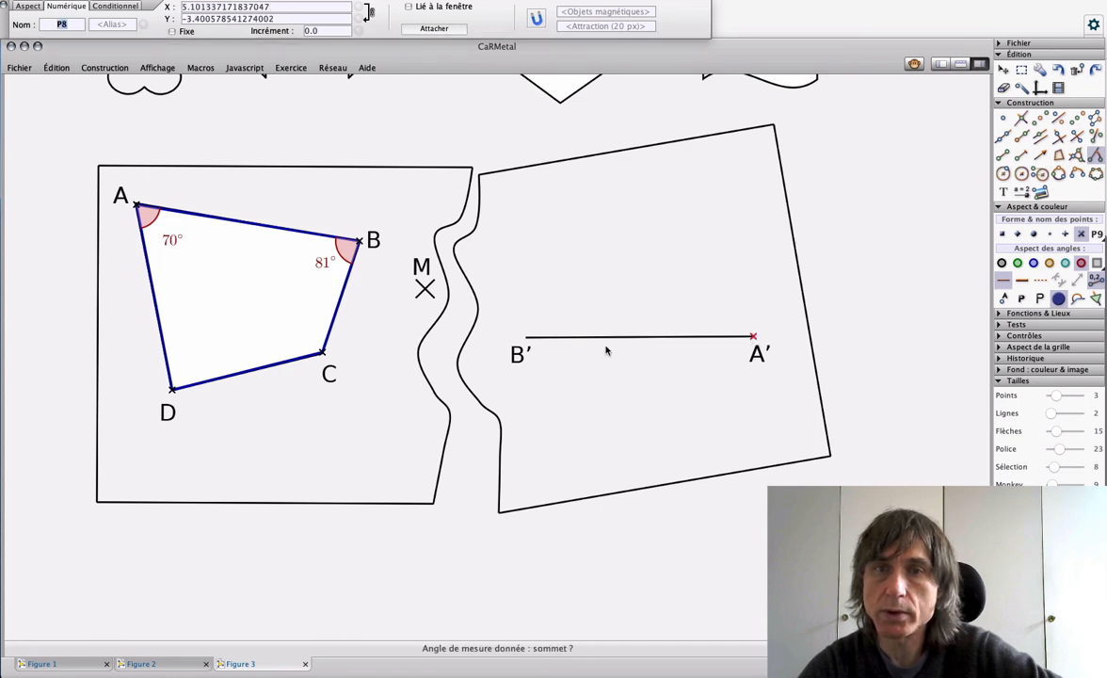
{"action": "left_click", "coordinate": [527, 339]}
{"action": "left_click", "coordinate": [583, 264]}
{"action": "type", "text": "81"}
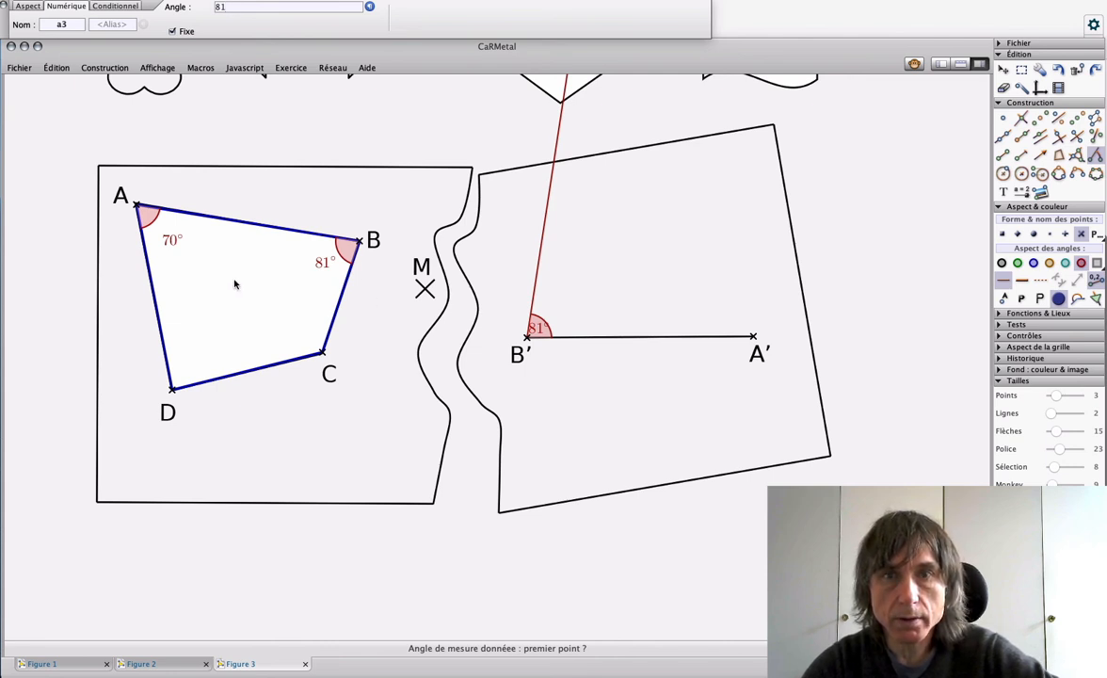
Step: Construct a fixed 70° angle at vertex A' from B', opening above segment B'A'
{"action": "left_click", "coordinate": [526, 337]}
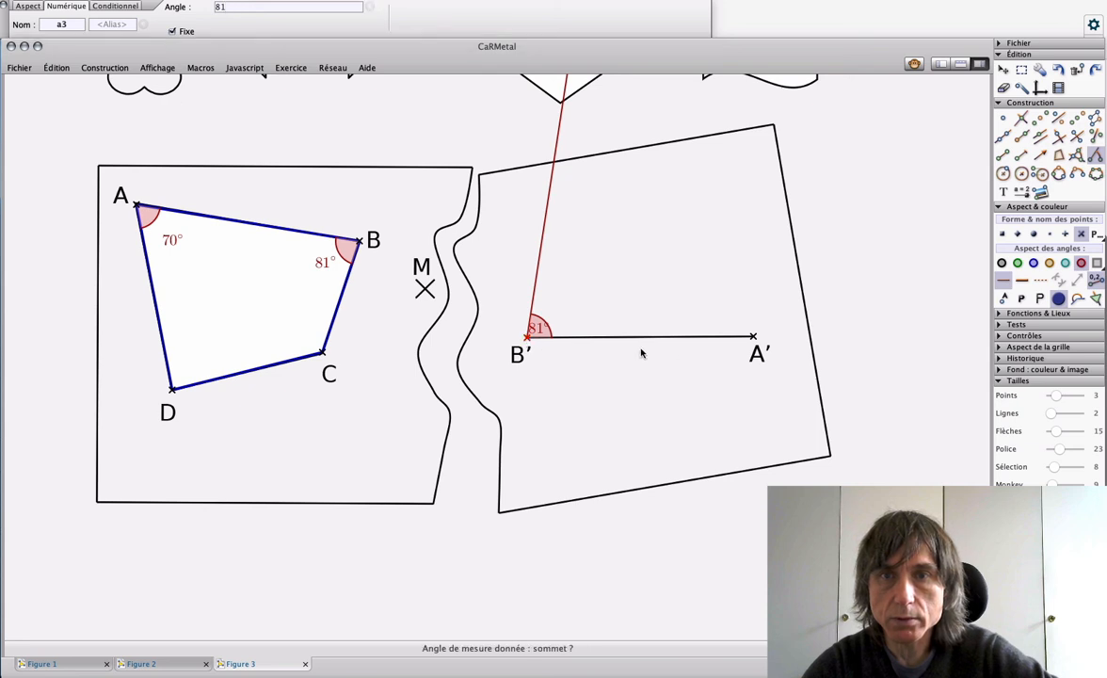
{"action": "left_click", "coordinate": [752, 335]}
{"action": "left_click", "coordinate": [720, 262]}
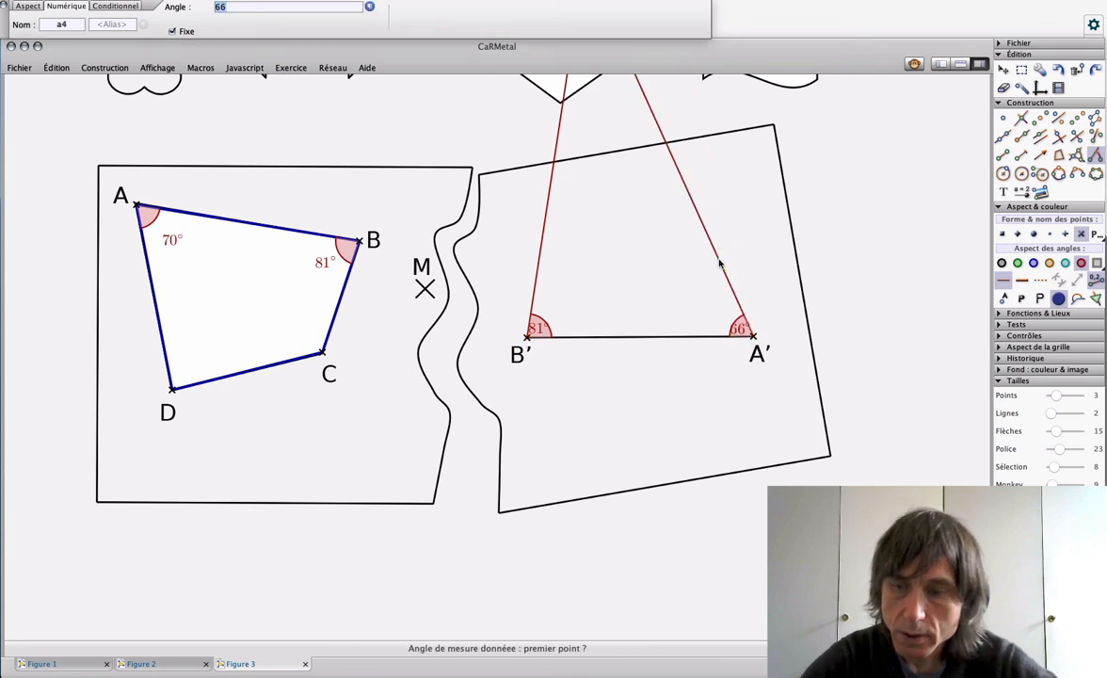
{"action": "type", "text": "70"}
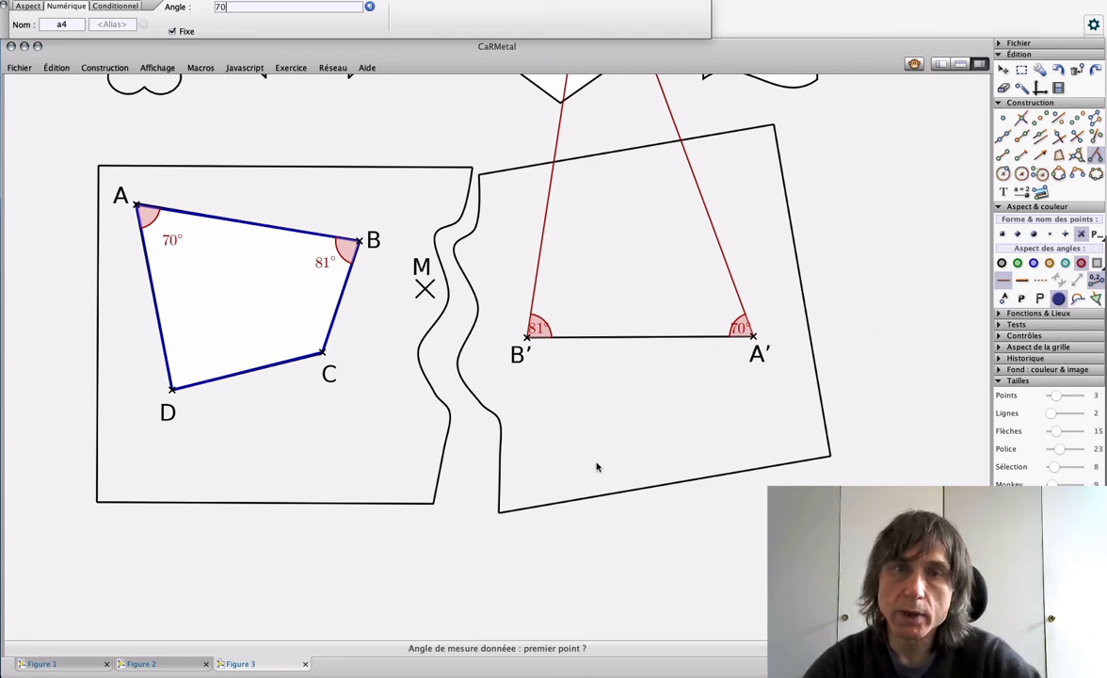
Step: Move the 81° and 70° labels at B' and A' clear of their angle arcs
{"action": "left_click_drag", "start_coordinate": [536, 329], "coordinate": [562, 314]}
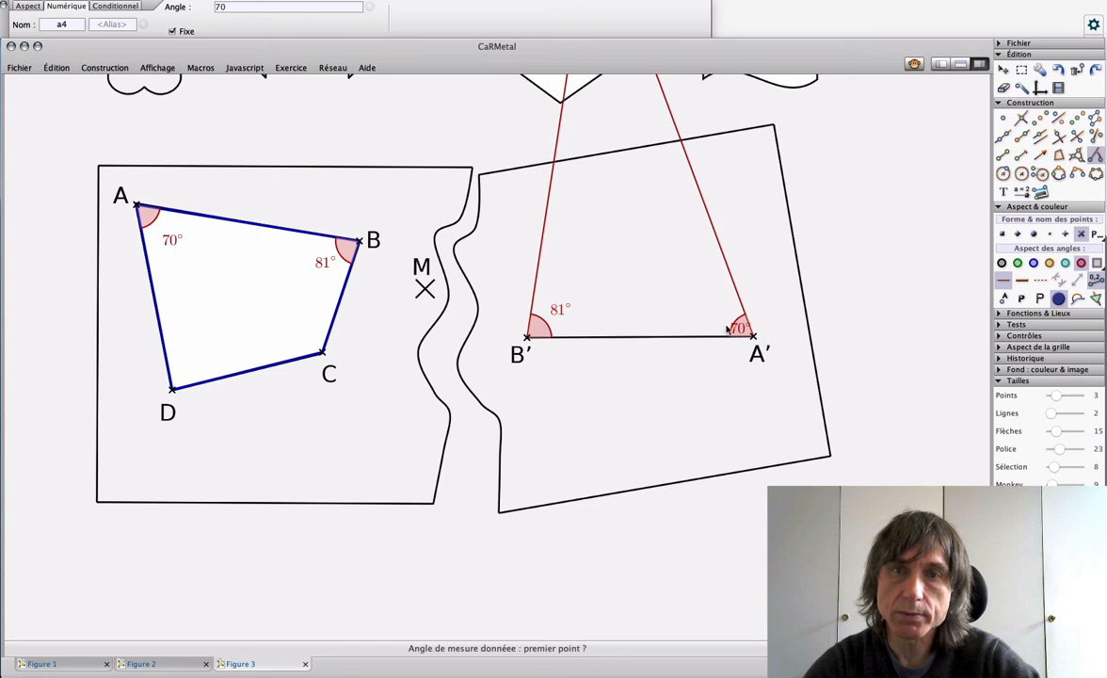
{"action": "left_click_drag", "start_coordinate": [741, 328], "coordinate": [713, 327]}
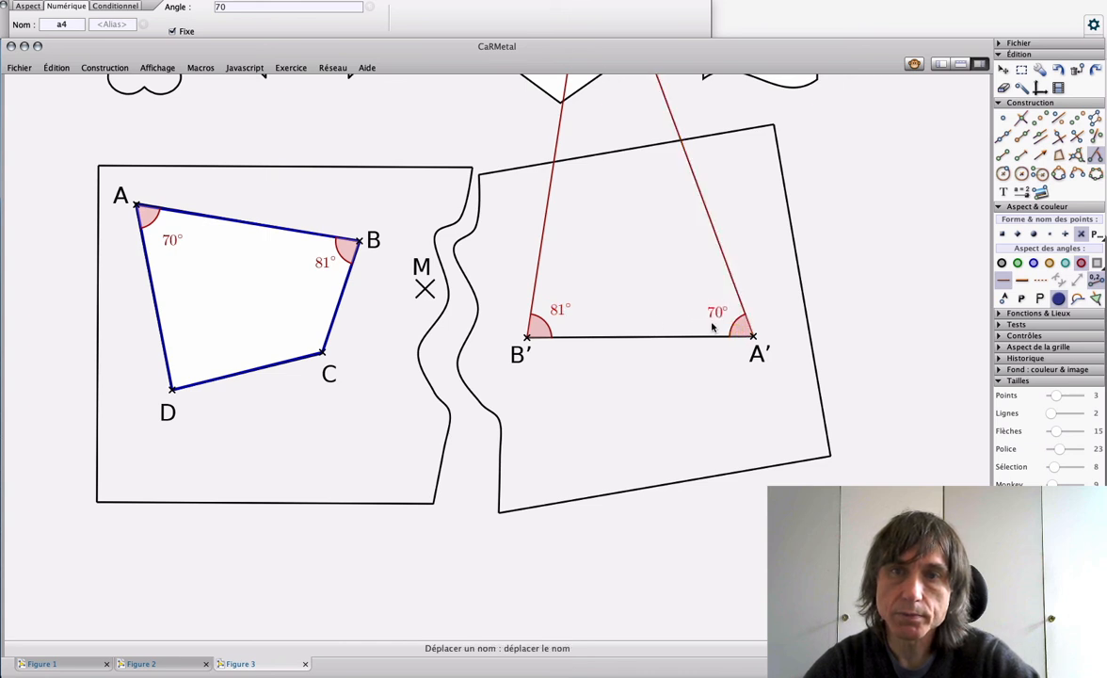
{"action": "left_click_drag", "start_coordinate": [562, 315], "coordinate": [568, 315]}
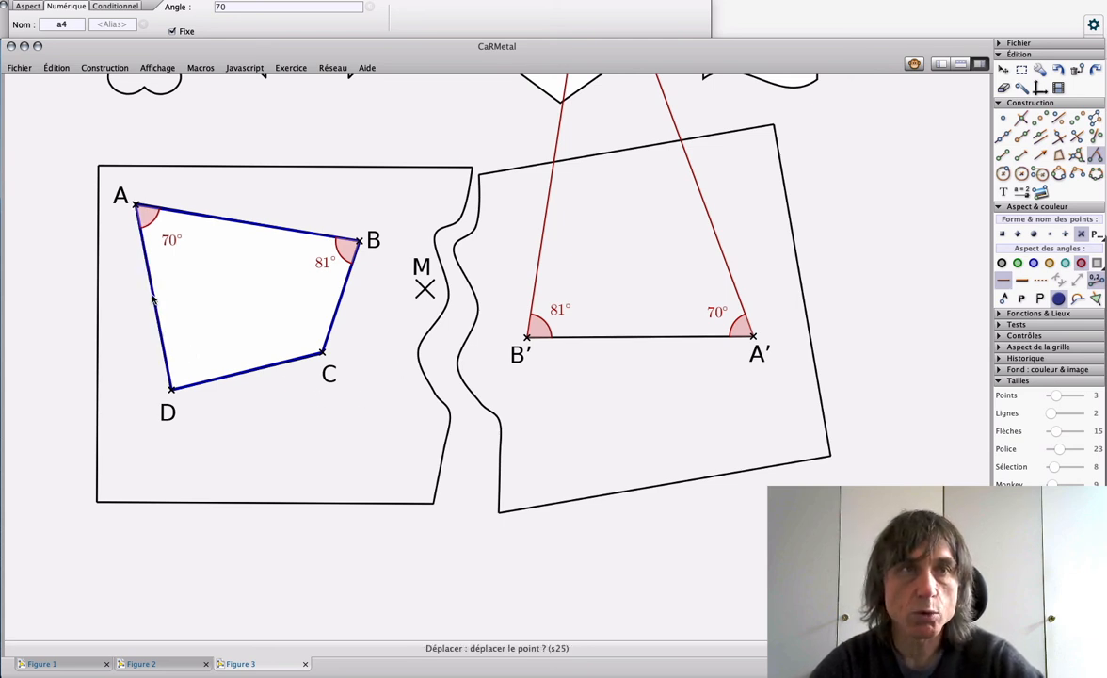
Step: Put points A and D of the displaced side AD back on the printed vertices
{"action": "left_click_drag", "start_coordinate": [154, 298], "coordinate": [150, 298]}
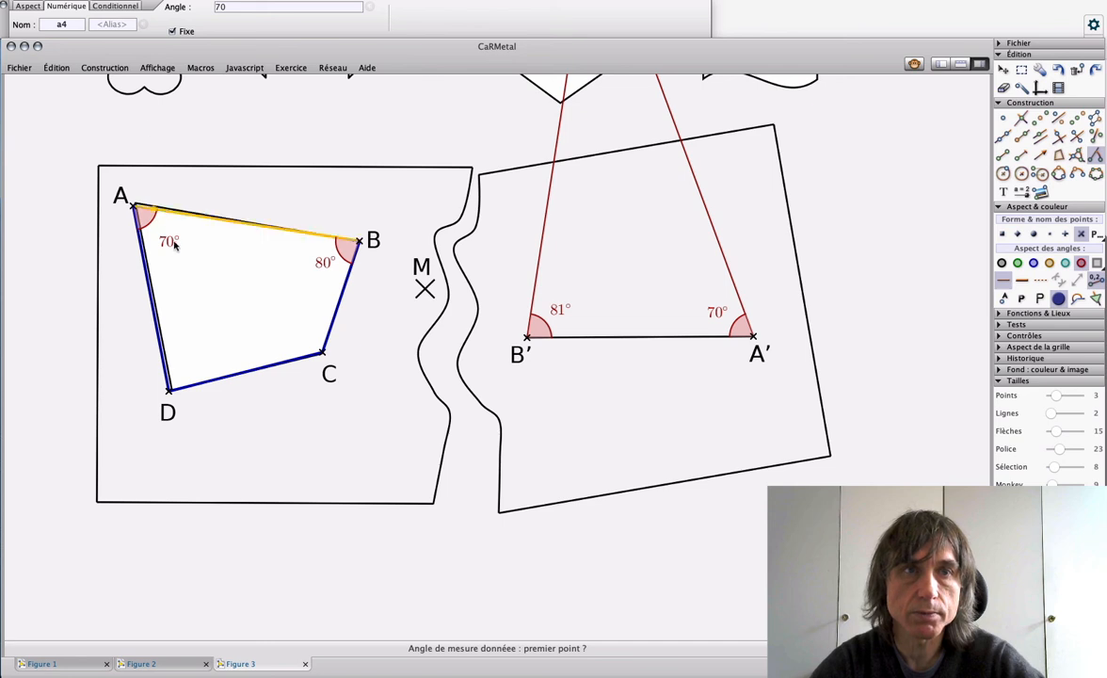
{"action": "left_click_drag", "start_coordinate": [135, 209], "coordinate": [138, 205]}
{"action": "left_click_drag", "start_coordinate": [170, 391], "coordinate": [172, 388]}
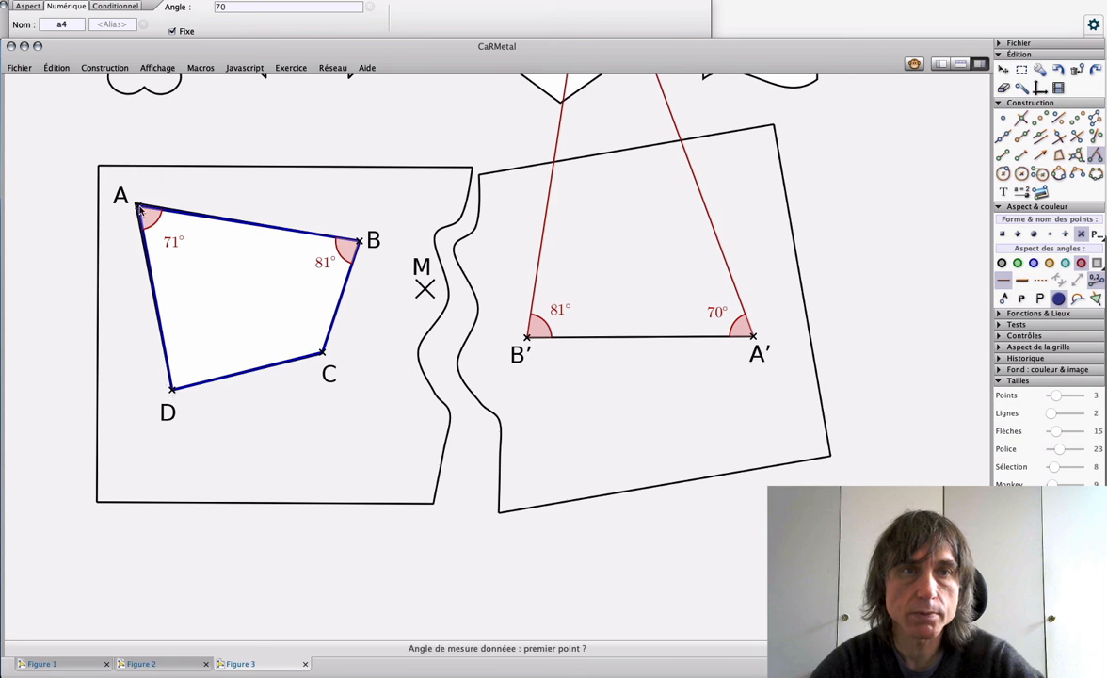
{"action": "left_click_drag", "start_coordinate": [137, 204], "coordinate": [137, 205]}
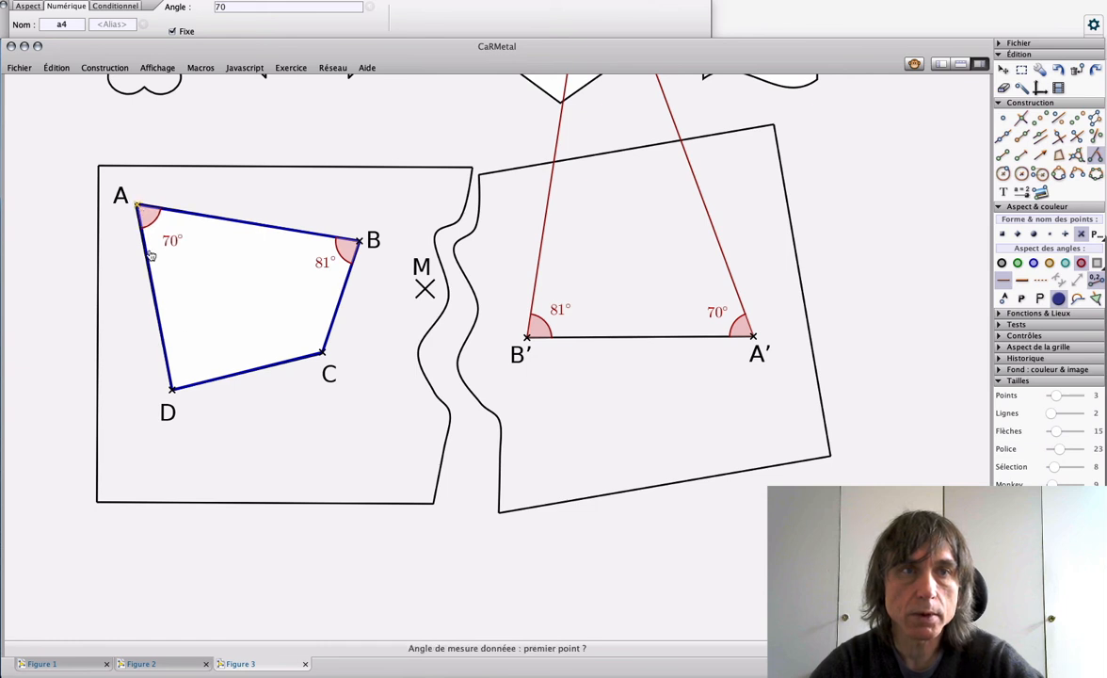
Step: Give side AD of the quadrilateral the alias "3 cm" as its length label
{"action": "left_click", "coordinate": [153, 297]}
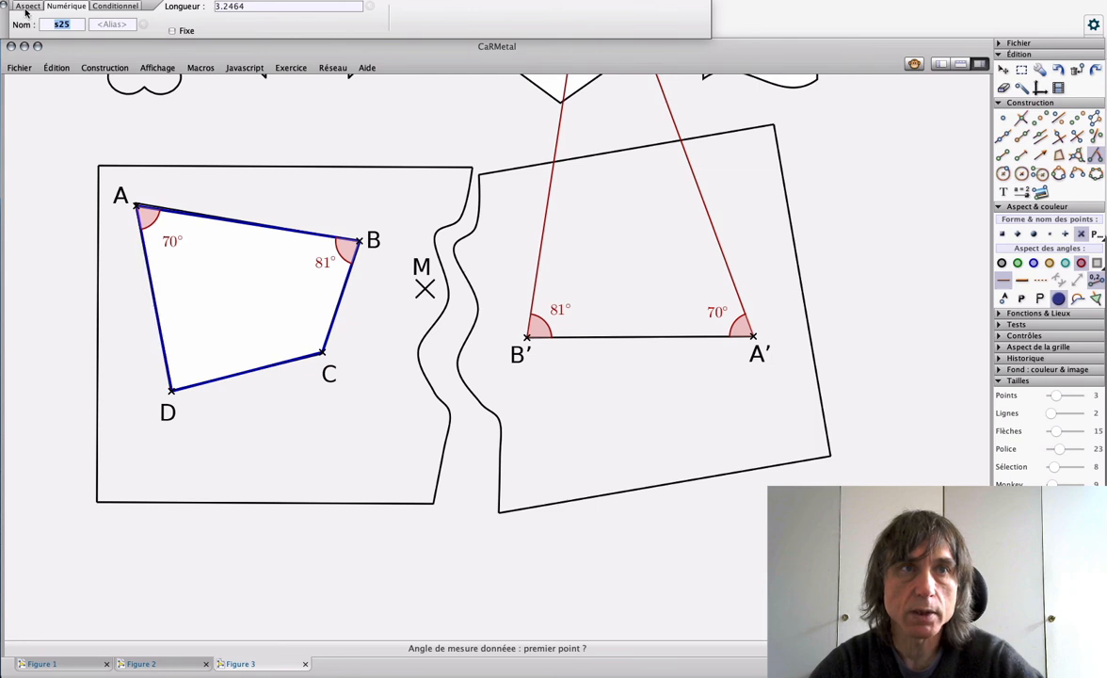
{"action": "key", "text": "Tab"}
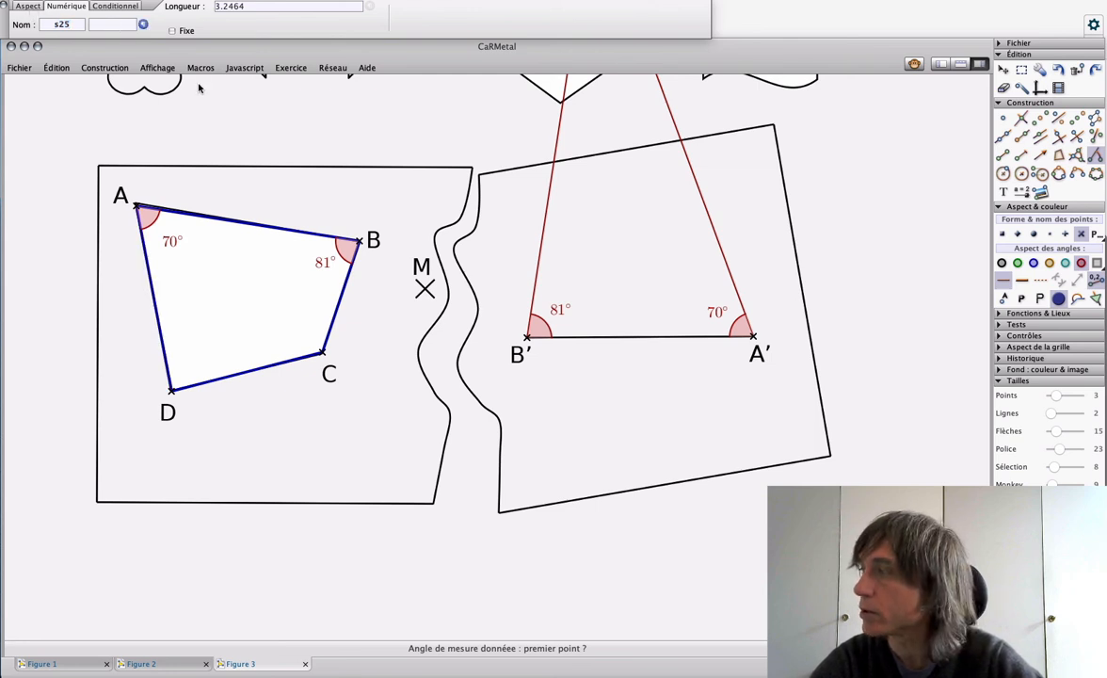
{"action": "type", "text": "3"}
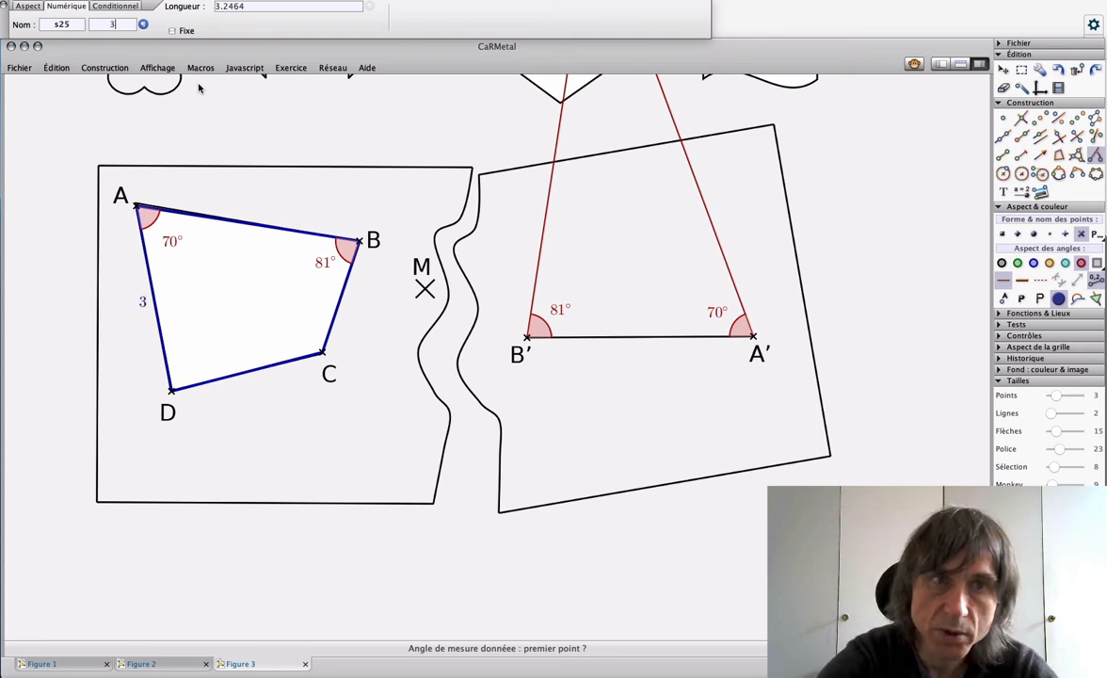
{"action": "type", "text": "c"}
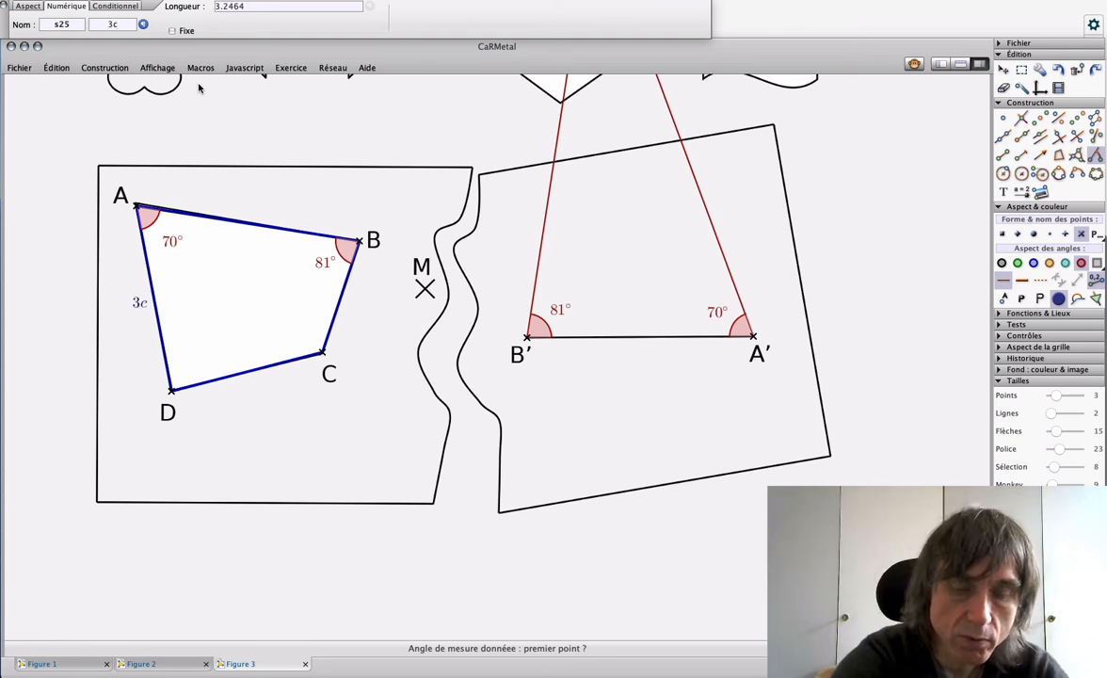
{"action": "type", "text": "m"}
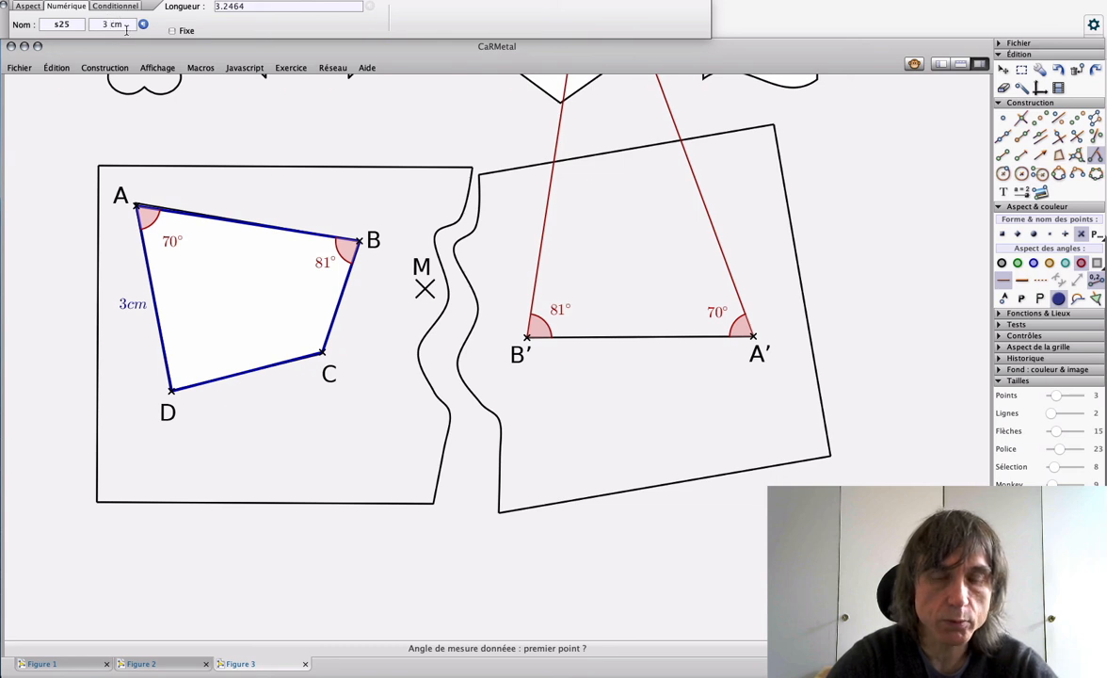
Step: Give side BC the alias "1,9cm" and realign point A with its printed vertex
{"action": "left_click", "coordinate": [339, 304]}
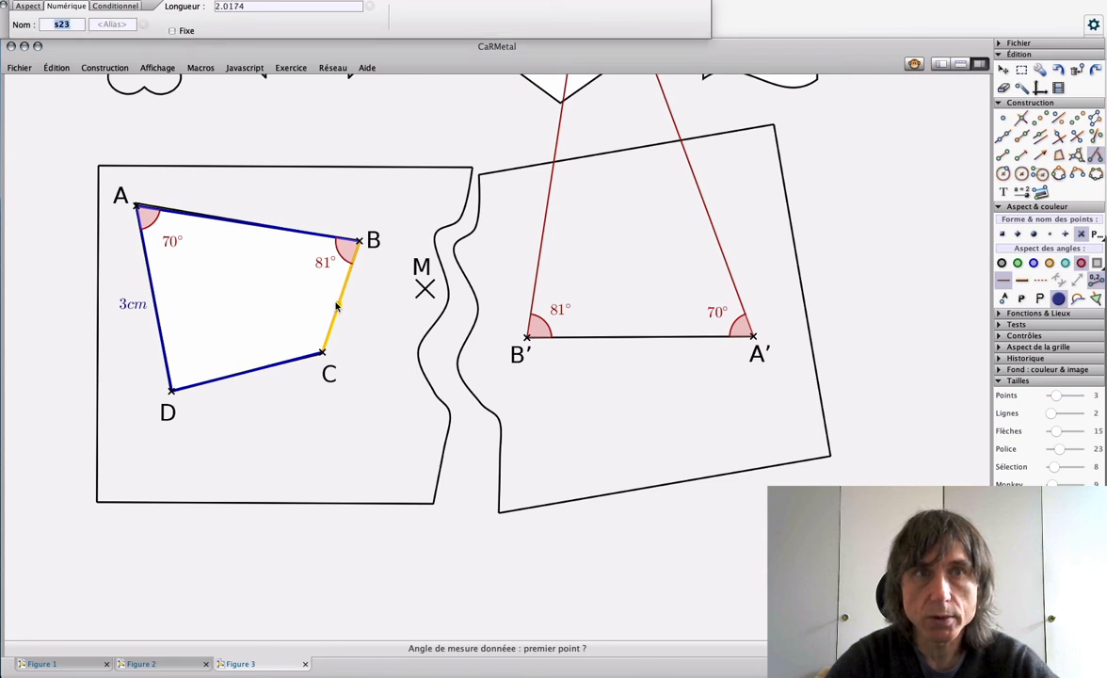
{"action": "left_click", "coordinate": [110, 24]}
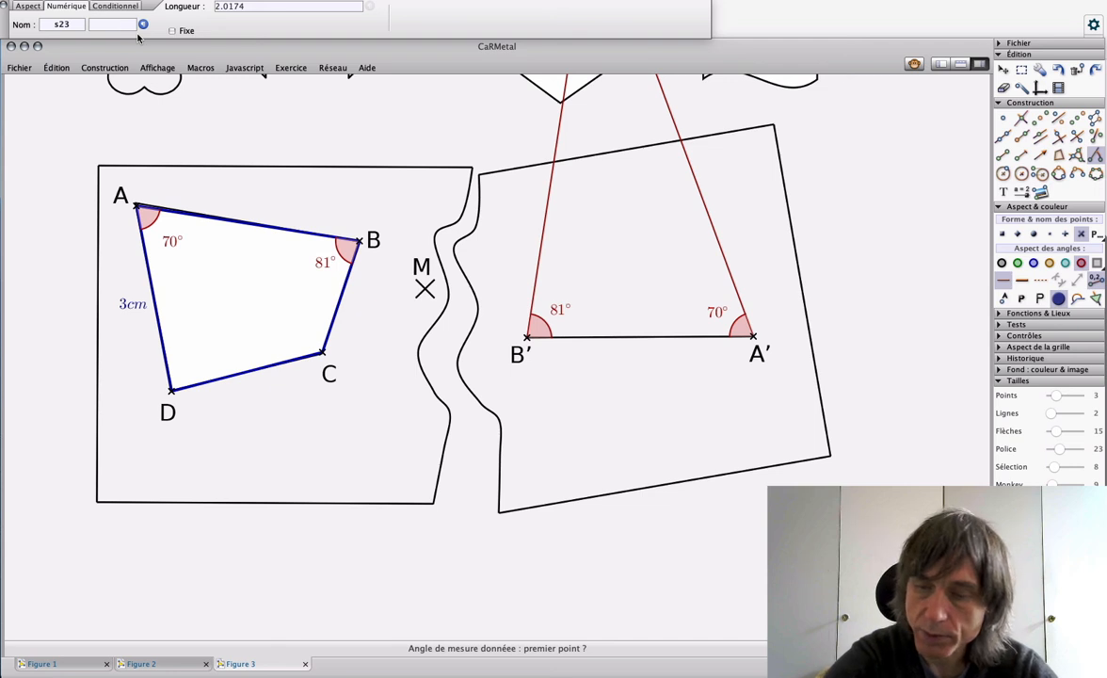
{"action": "type", "text": "1,9cm"}
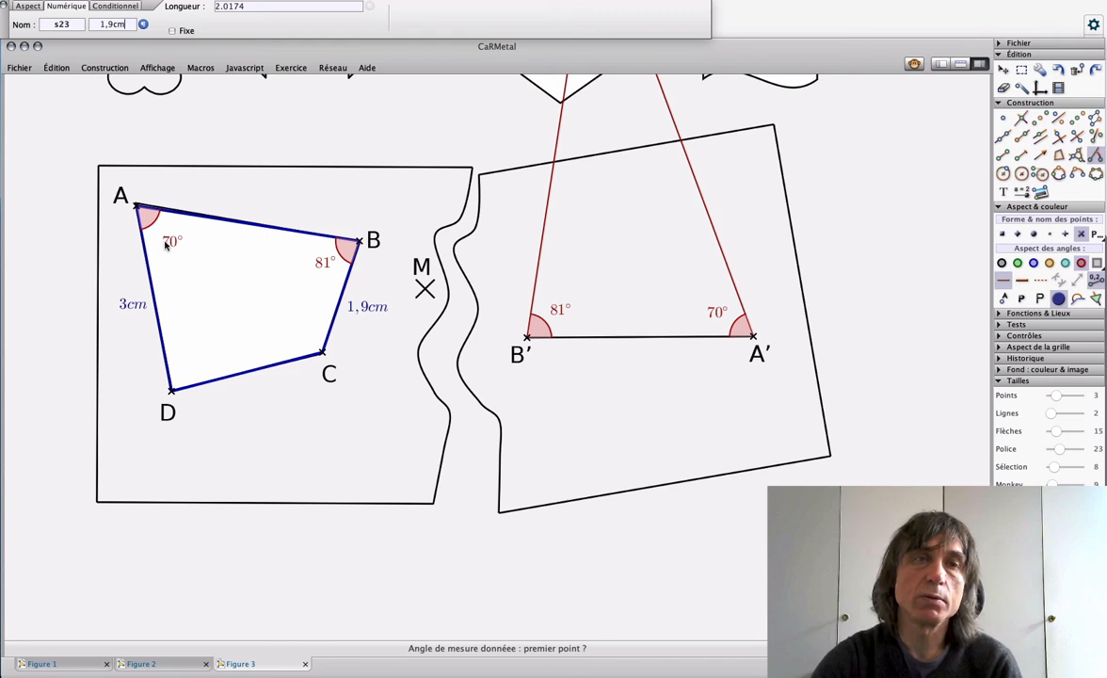
{"action": "left_click", "coordinate": [1003, 70]}
{"action": "left_click_drag", "start_coordinate": [136, 207], "coordinate": [137, 206]}
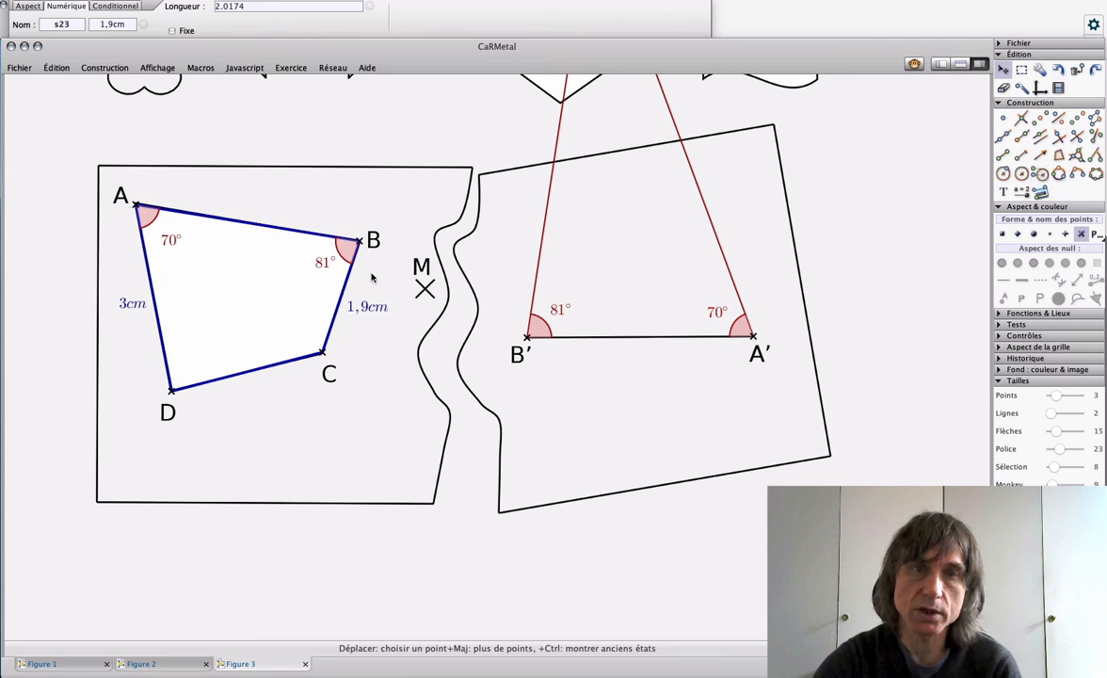
Step: Draw a compass circle centred at B' with radius BC, and place a point where it crosses the 81° ray
{"action": "left_click", "coordinate": [1041, 175]}
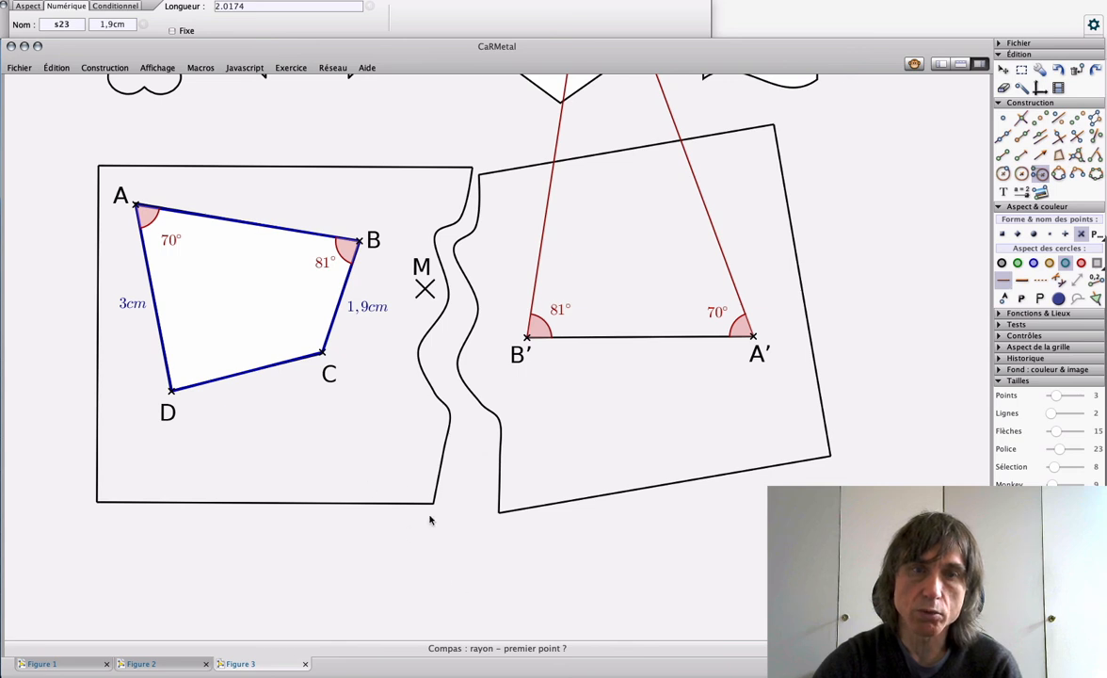
{"action": "left_click", "coordinate": [359, 242]}
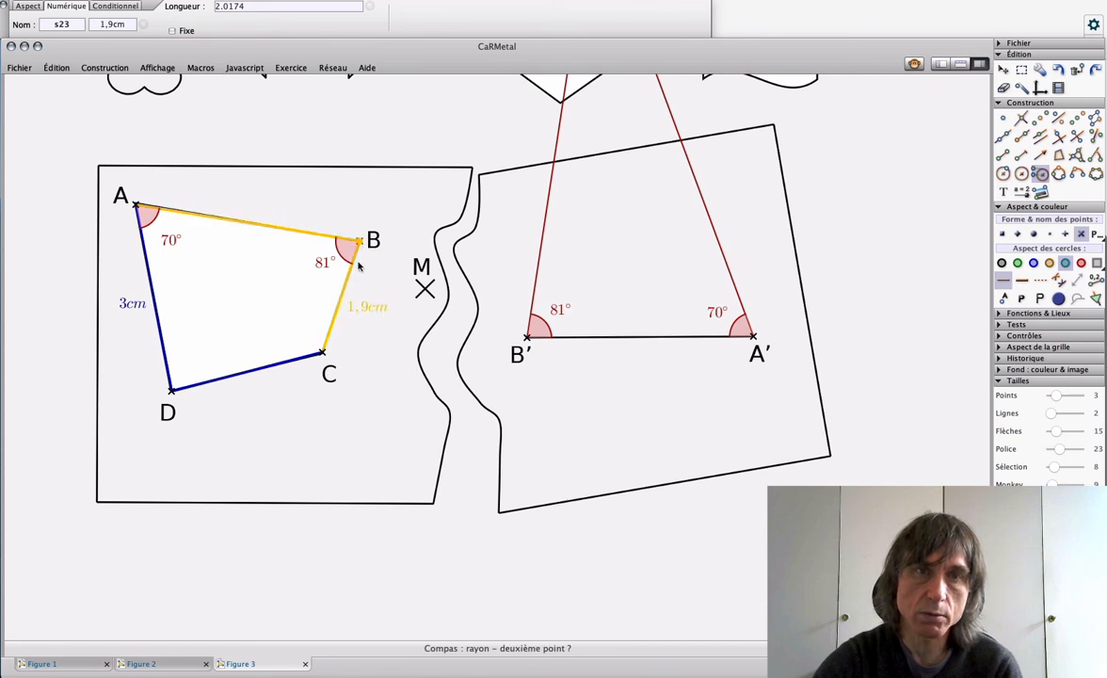
{"action": "left_click", "coordinate": [324, 354]}
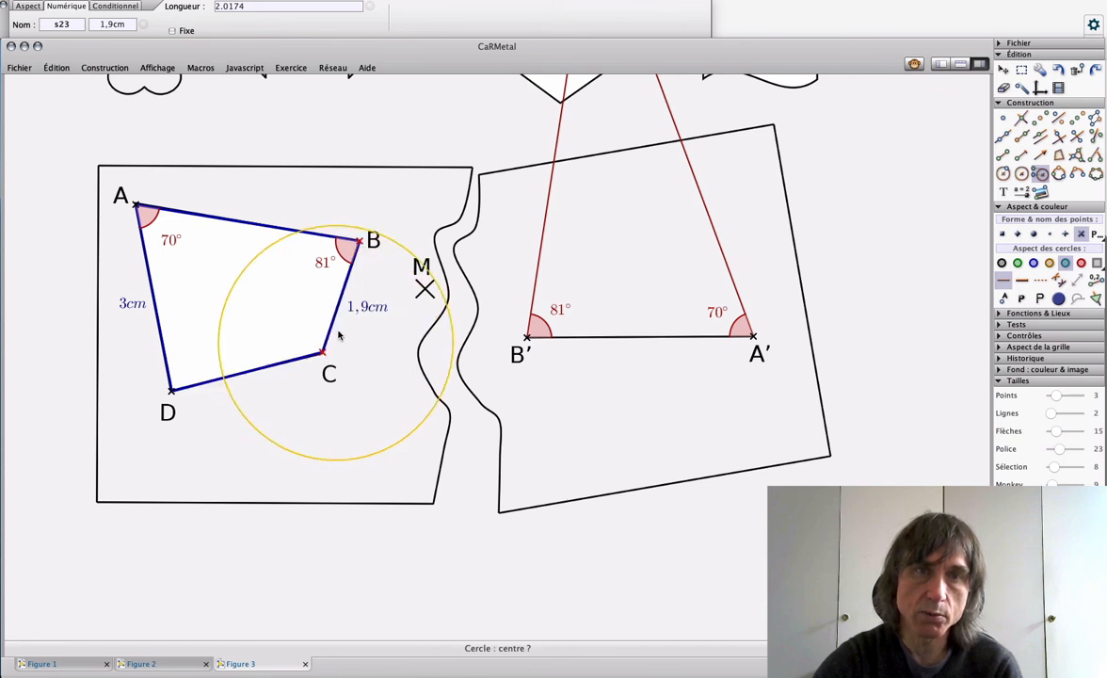
{"action": "left_click", "coordinate": [527, 337]}
{"action": "left_click", "coordinate": [1003, 118]}
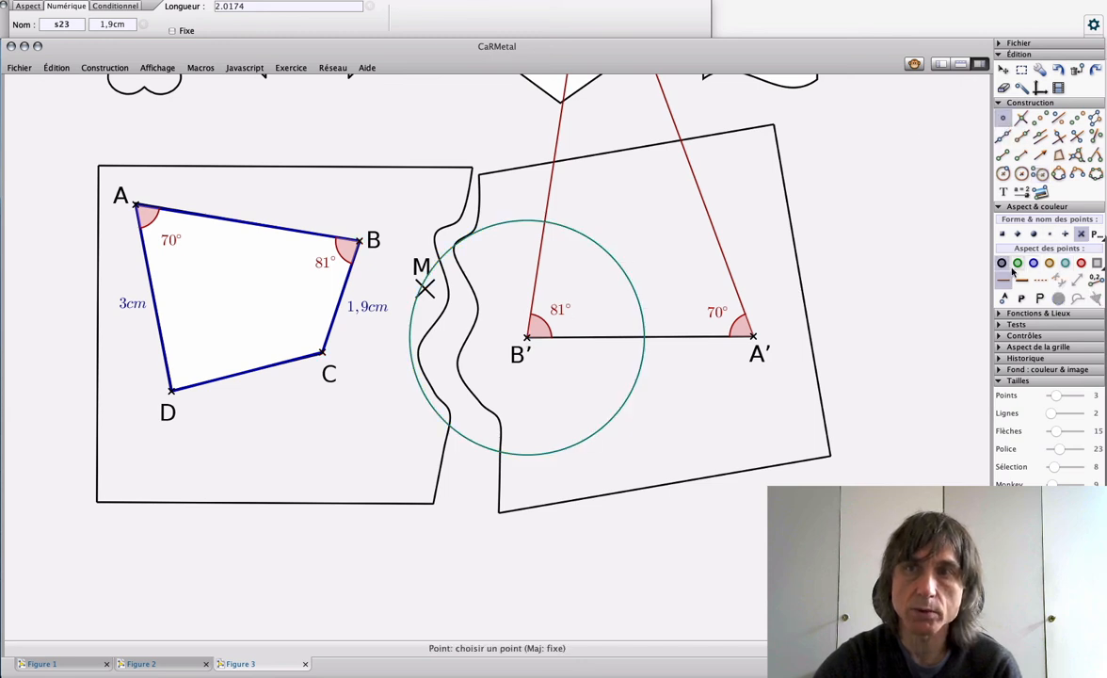
{"action": "left_click", "coordinate": [544, 224]}
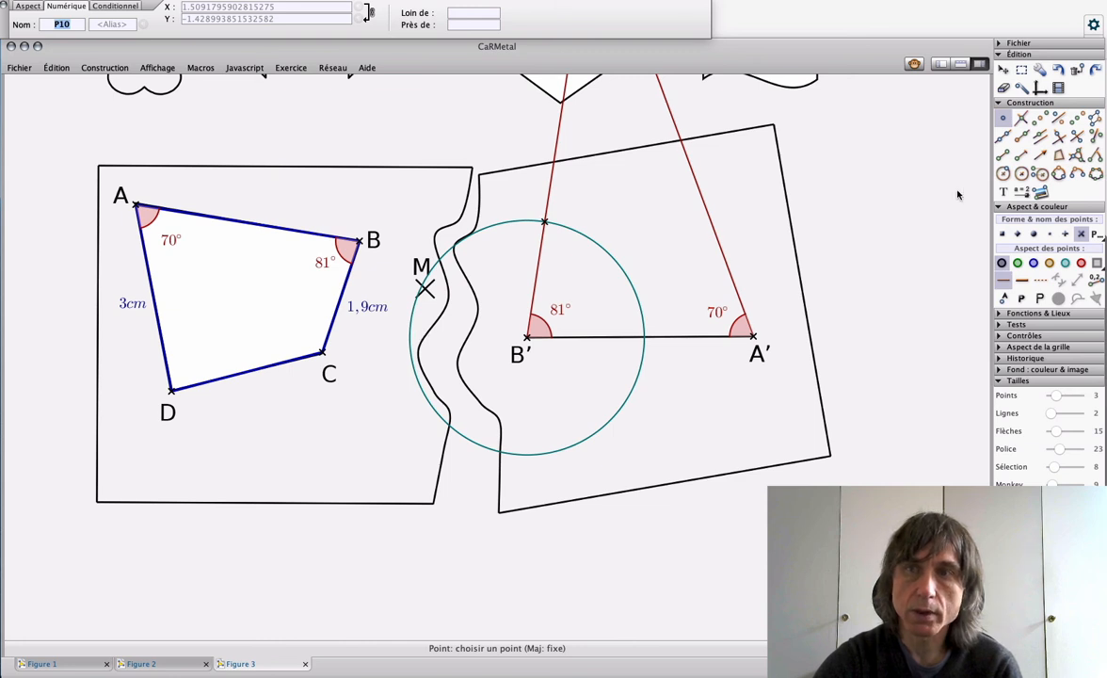
Step: Draw a compass circle centred at A' with radius AD, and place a point where it crosses the 70° ray
{"action": "left_click", "coordinate": [1041, 174]}
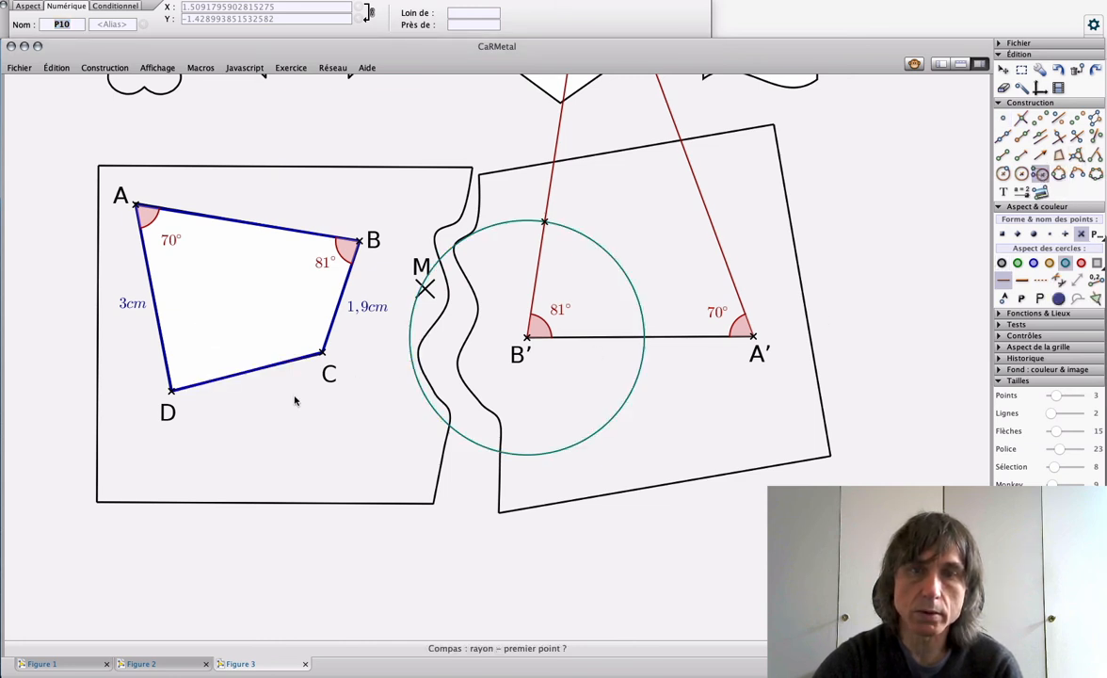
{"action": "left_click", "coordinate": [136, 206]}
{"action": "left_click", "coordinate": [172, 390]}
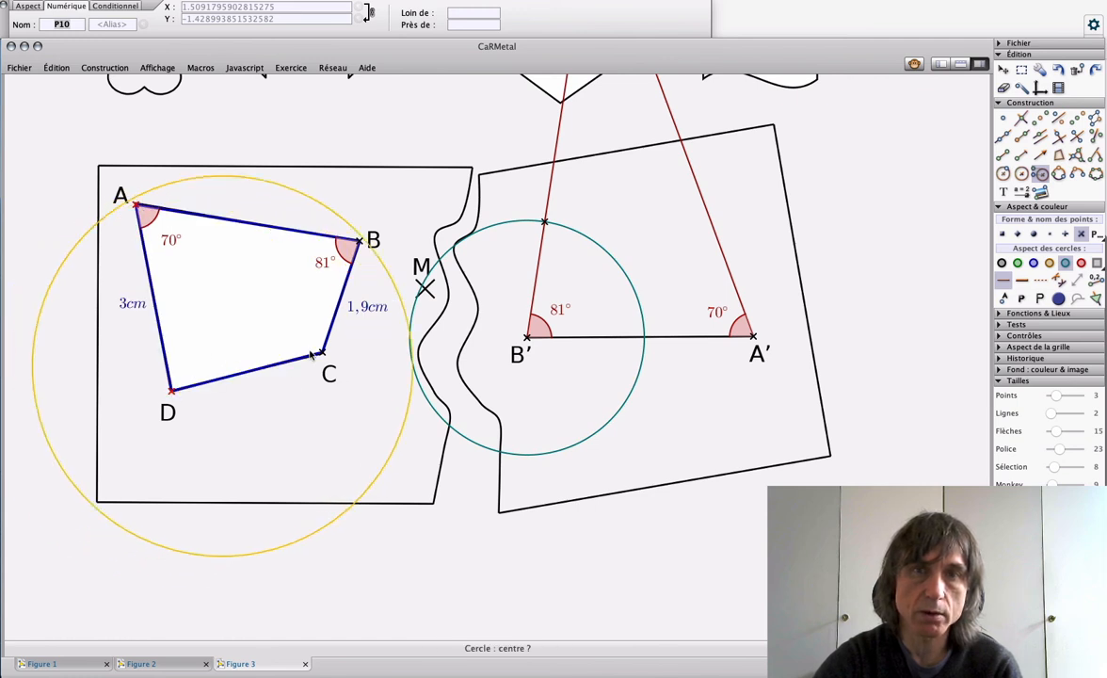
{"action": "left_click", "coordinate": [755, 342]}
{"action": "key", "text": "Escape"}
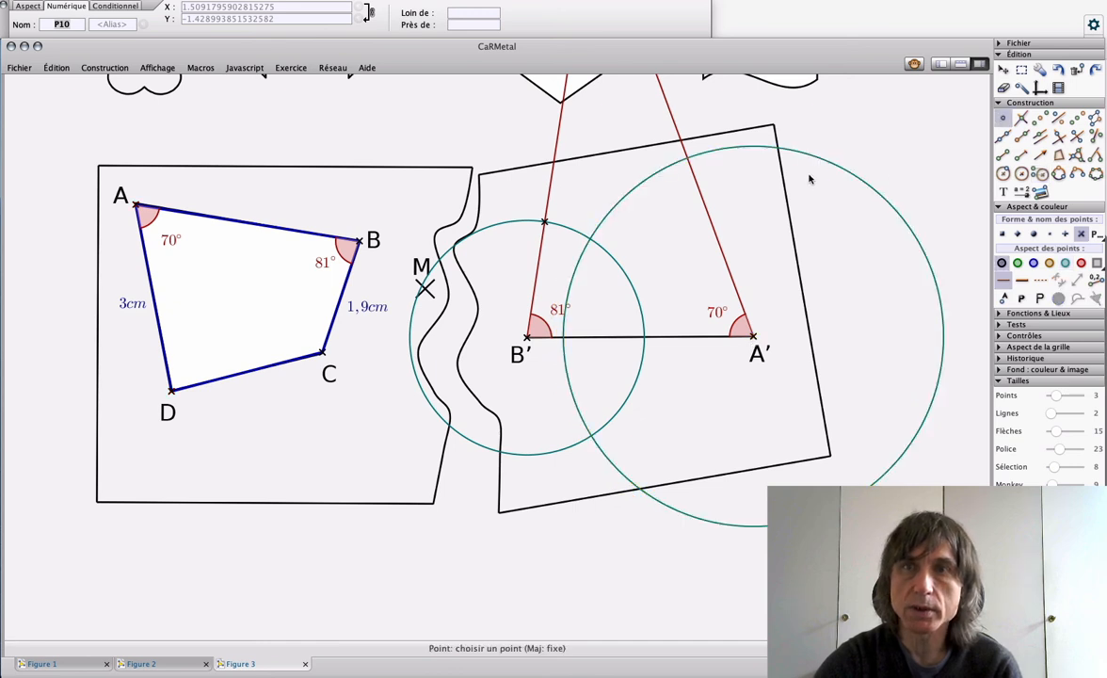
{"action": "left_click", "coordinate": [685, 156]}
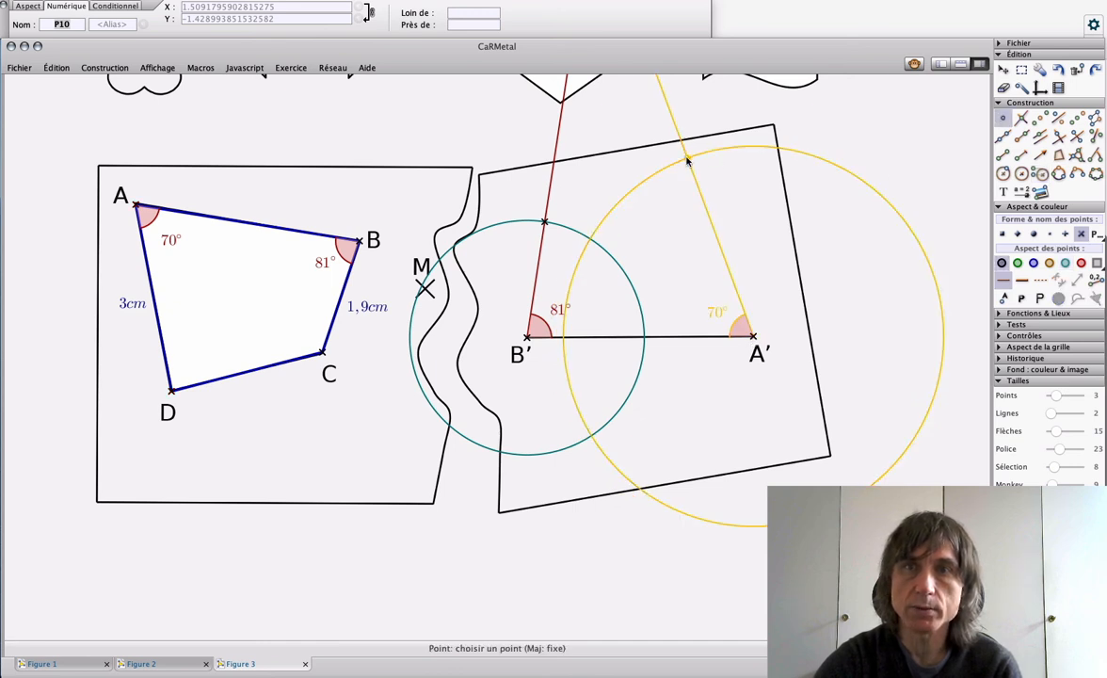
Step: Hide the two compass circles centred at A' and B'
{"action": "left_click", "coordinate": [1004, 88]}
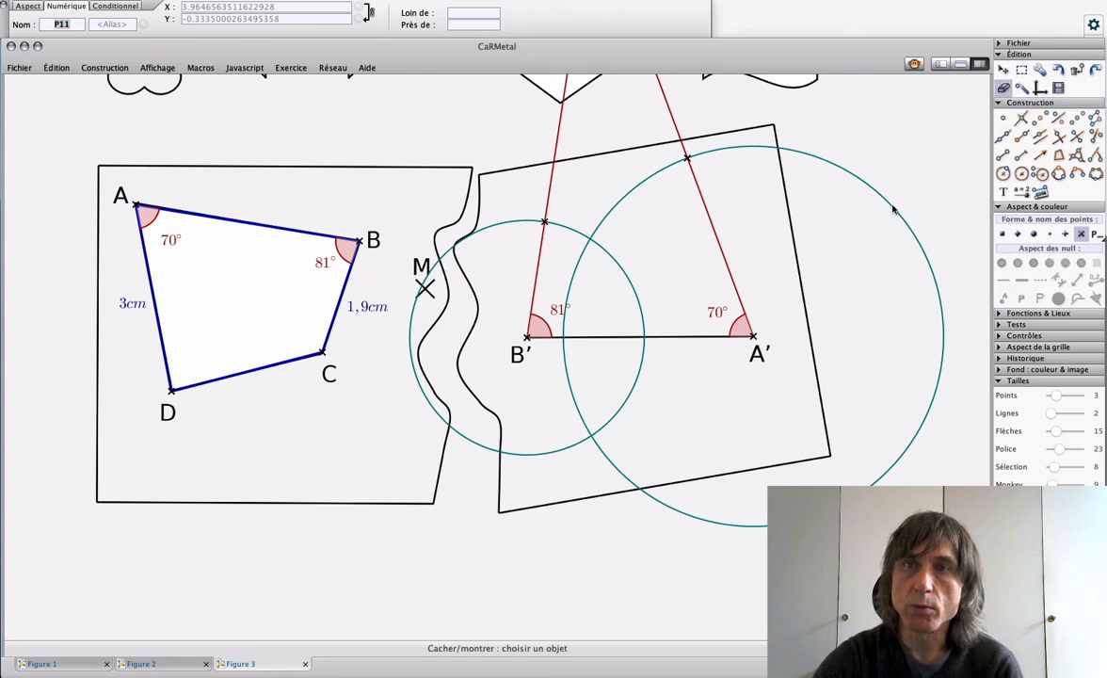
{"action": "left_click", "coordinate": [894, 201]}
{"action": "left_click", "coordinate": [624, 258]}
Step: Draw the four sides of the symmetric quadrilateral as green segments joining A', B' and the two points on the rays
{"action": "key", "text": "s"}
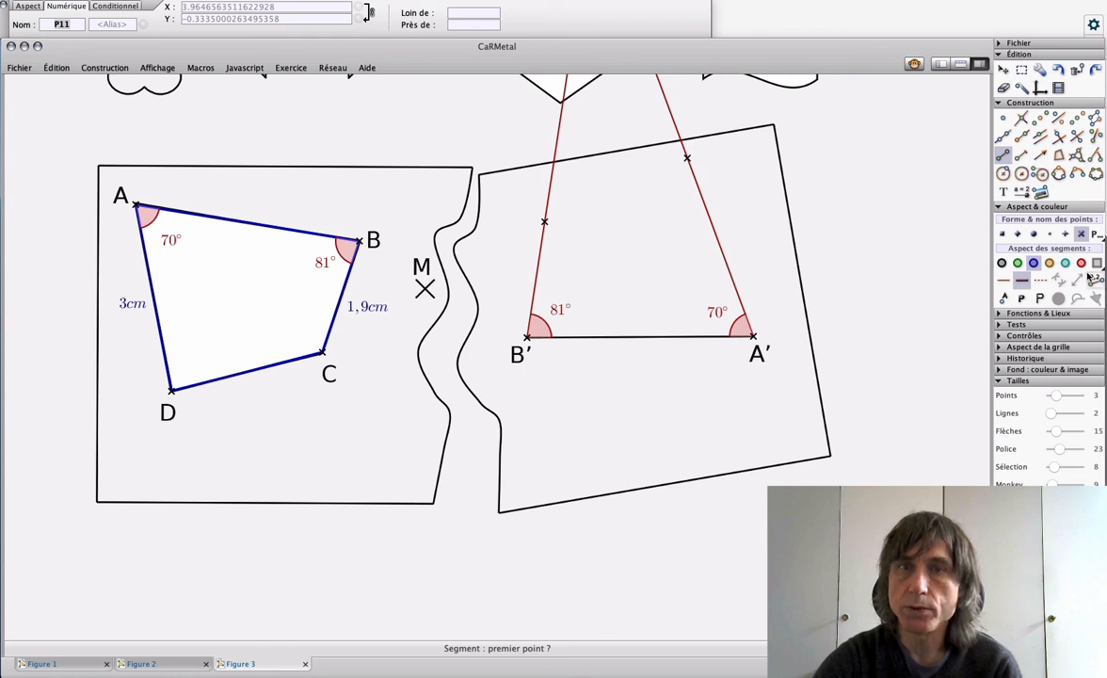
{"action": "left_click", "coordinate": [1017, 263]}
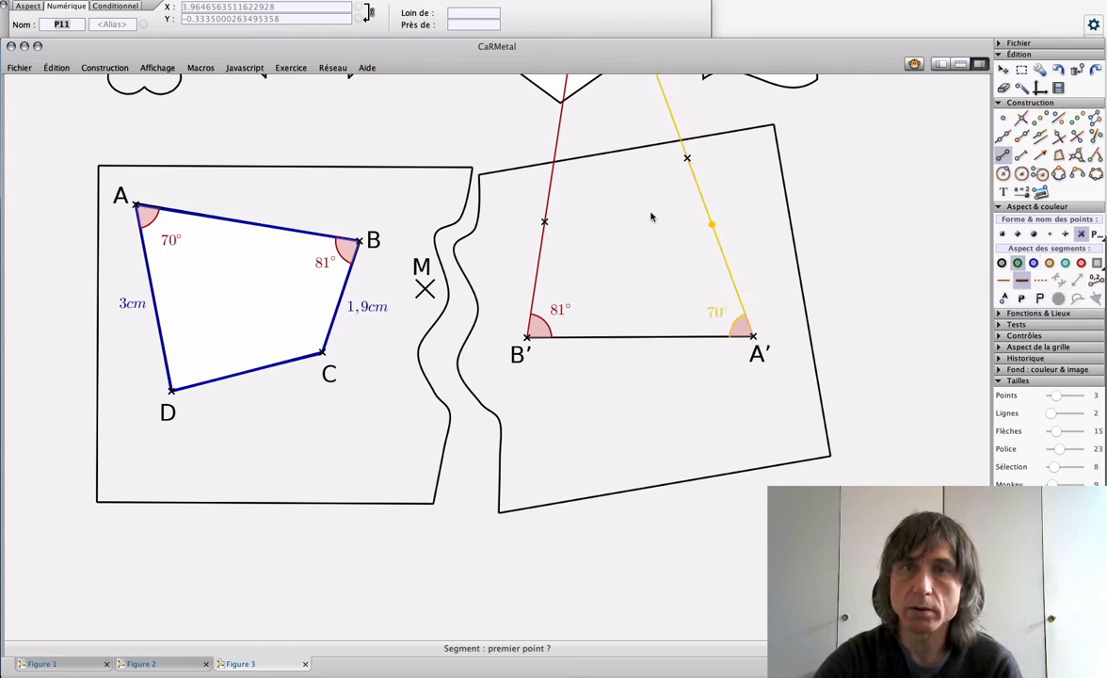
{"action": "left_click", "coordinate": [546, 221]}
{"action": "left_click", "coordinate": [686, 161]}
{"action": "left_click", "coordinate": [687, 162]}
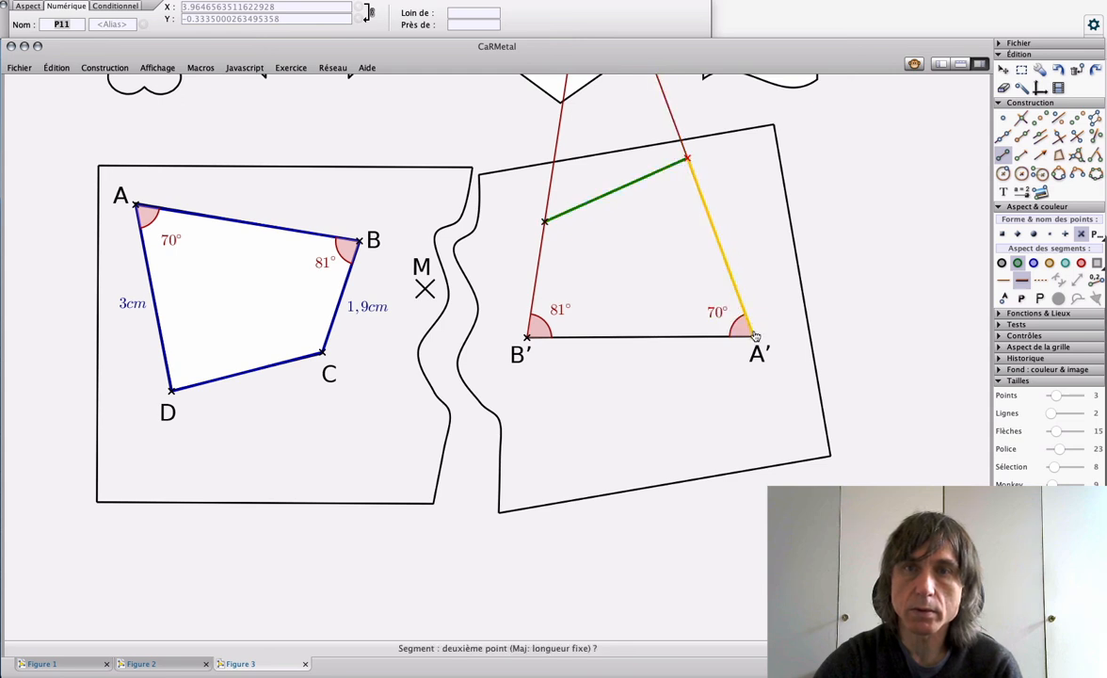
{"action": "left_click", "coordinate": [754, 340]}
{"action": "left_click", "coordinate": [753, 337]}
{"action": "left_click", "coordinate": [528, 339]}
{"action": "left_click", "coordinate": [528, 340]}
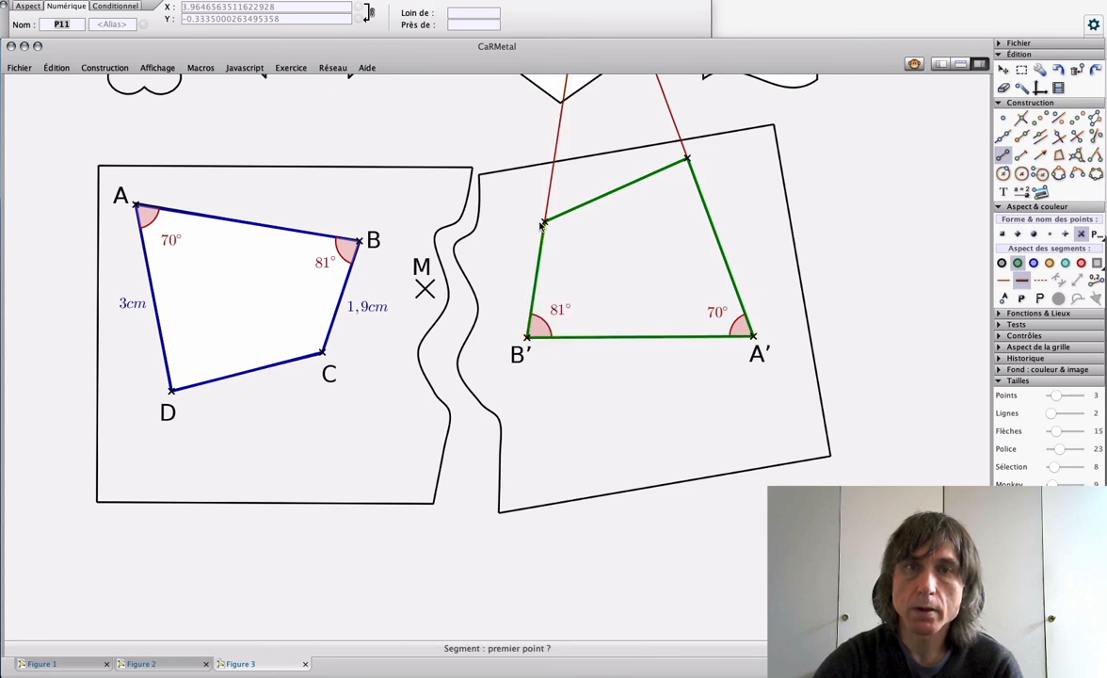